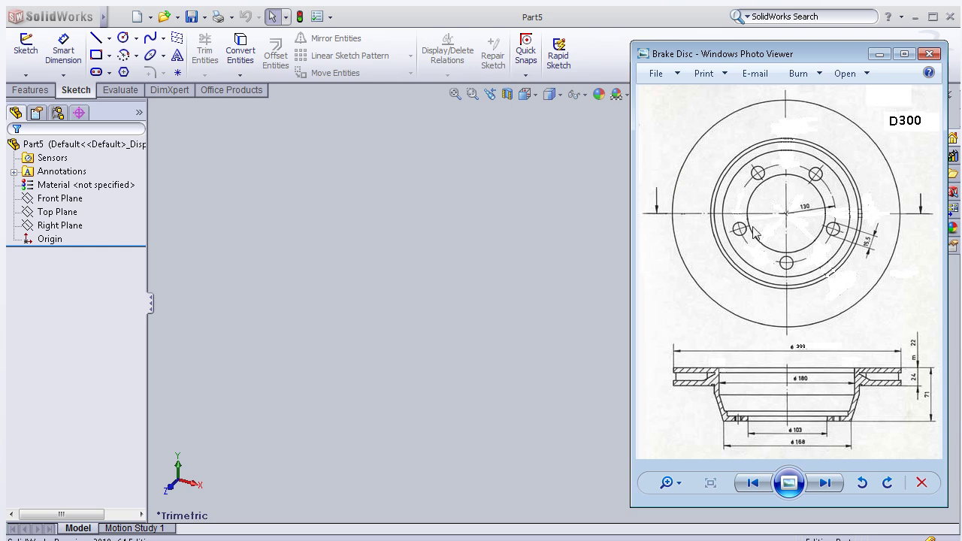
# Step: Select the Top Plane in the FeatureManager tree and start a sketch on it
pyautogui.click(52, 211)
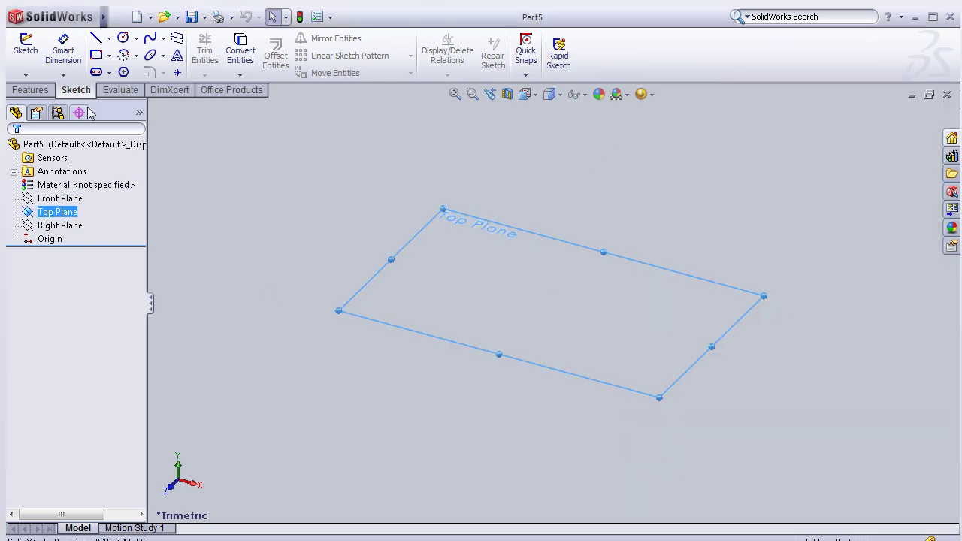
pyautogui.click(66, 215)
pyautogui.click(60, 198)
pyautogui.keyDown('ctrl'); pyautogui.click(57, 212); pyautogui.keyUp('ctrl')
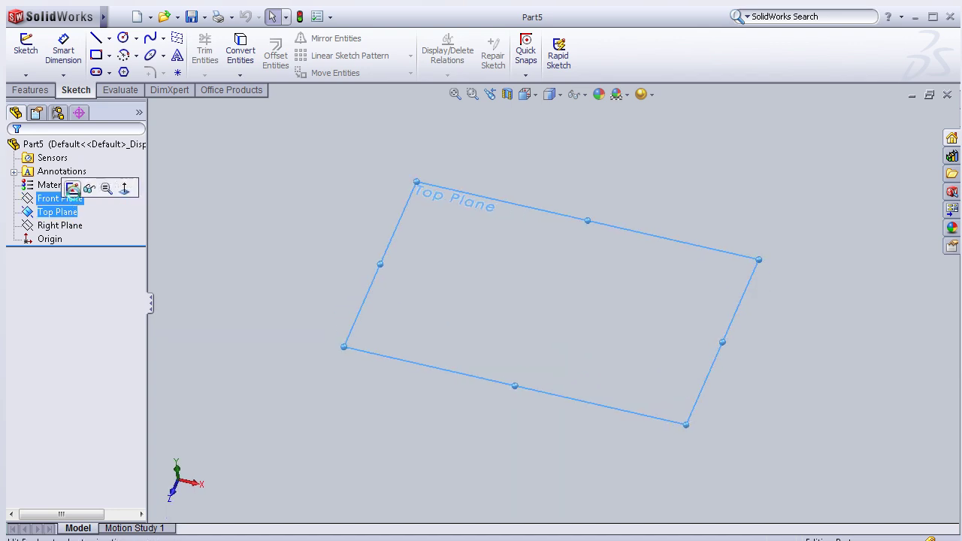
pyautogui.click(72, 188)
# Step: Draw a circle centred on the origin
pyautogui.click(123, 38)
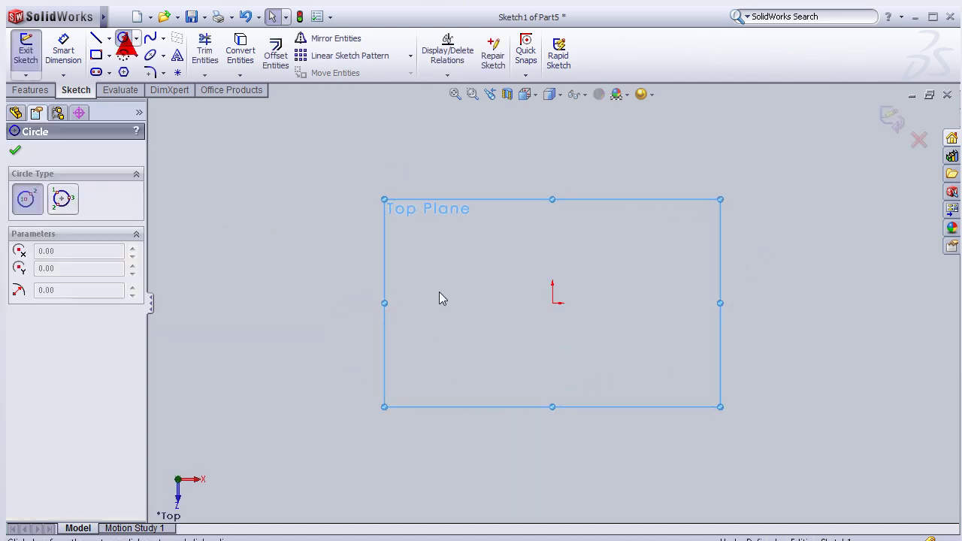
pyautogui.click(553, 302)
pyautogui.click(535, 203)
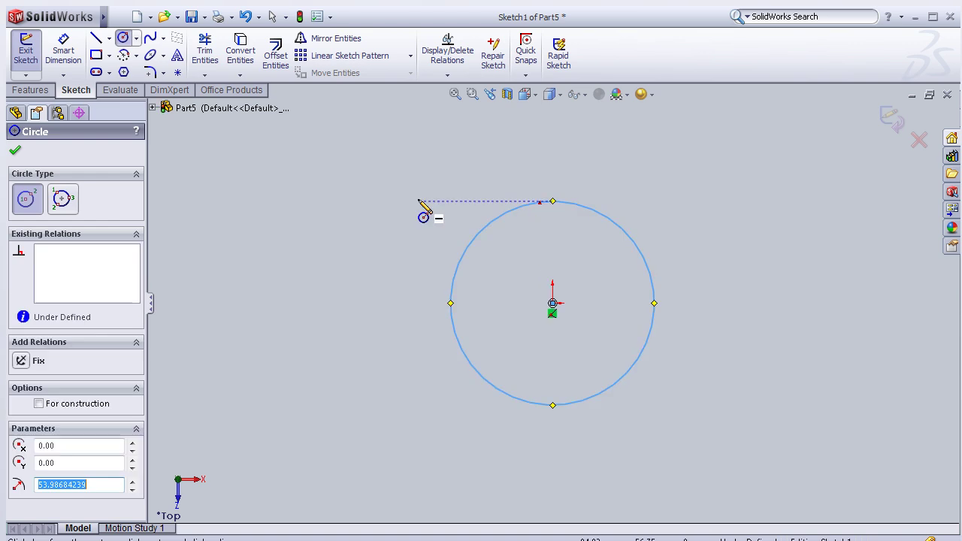
# Step: Dimension the circle's diameter to 194 mm
pyautogui.click(68, 60)
pyautogui.click(506, 211)
pyautogui.click(507, 187)
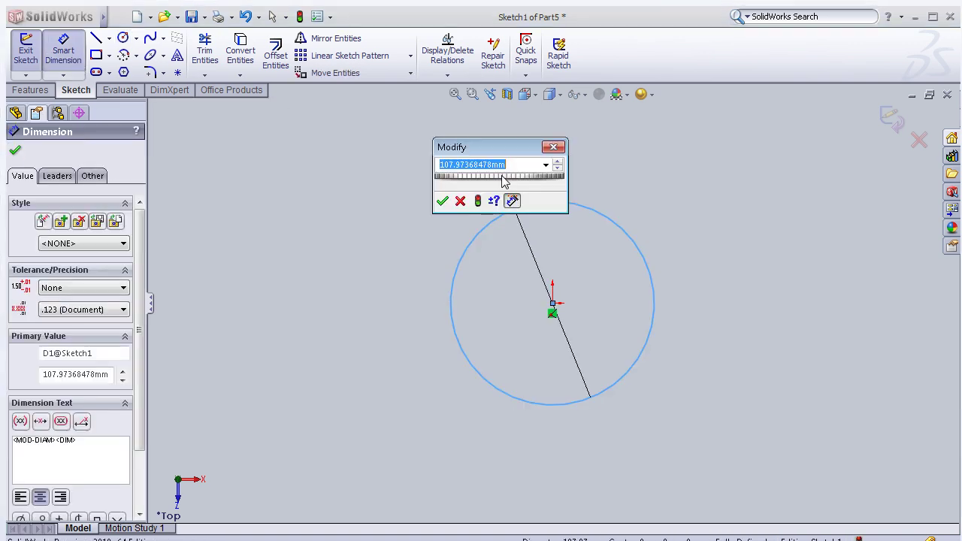
pyautogui.write('194')
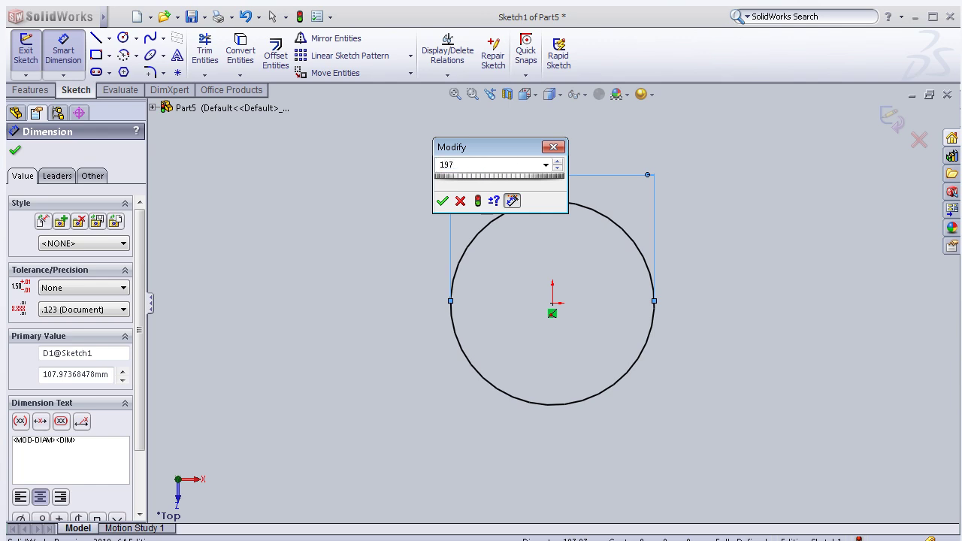
pyautogui.click(445, 202)
pyautogui.click(15, 153)
pyautogui.moveTo(279, 196)
pyautogui.mouseDown(button='middle')
pyautogui.moveTo(323, 254)
pyautogui.moveTo(5, 104)
pyautogui.mouseUp(button='middle')
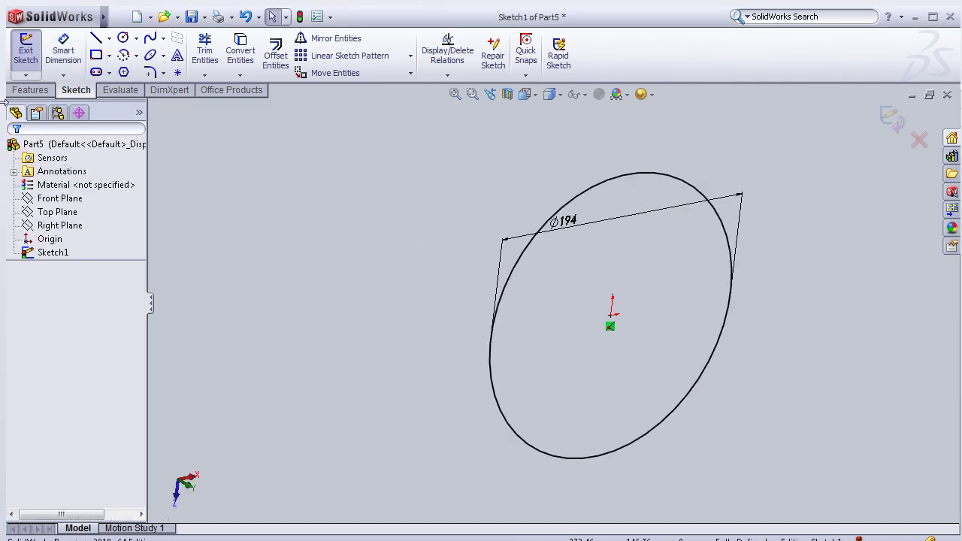
# Step: Extrude the circle 10 mm in Direction 1 and 37 mm in Direction 2 with a 19.3589° draft
pyautogui.click(29, 91)
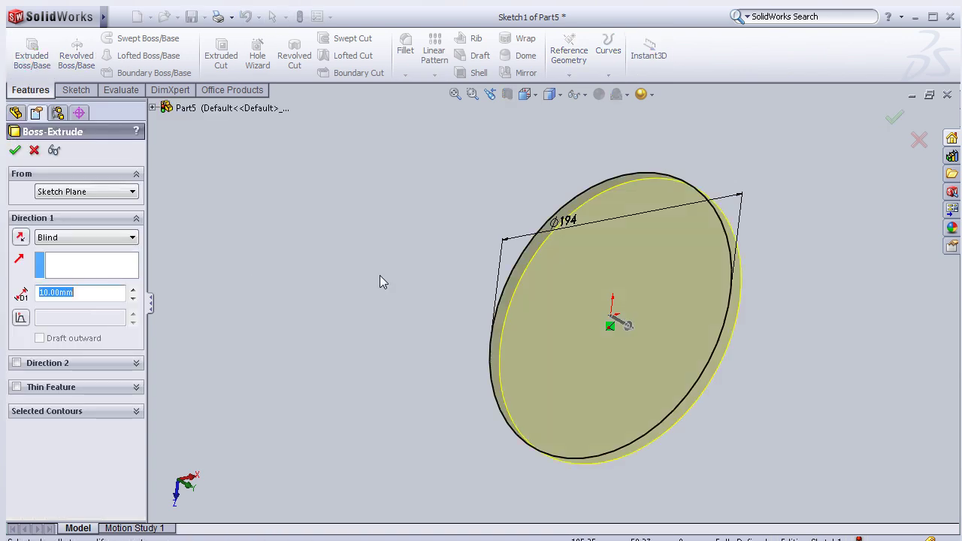
pyautogui.moveTo(380, 282); pyautogui.dragTo(395, 307, button='middle')
pyautogui.click(17, 363)
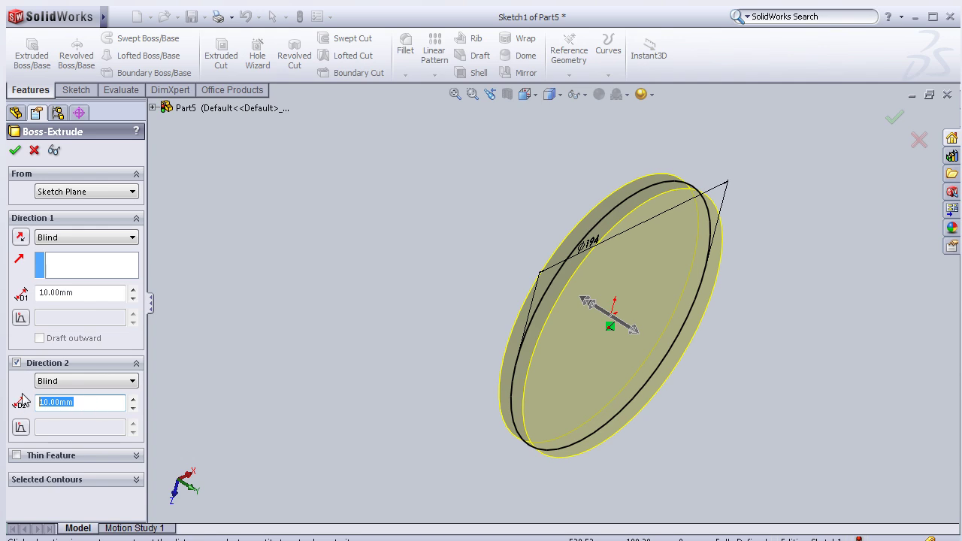
pyautogui.write('37')
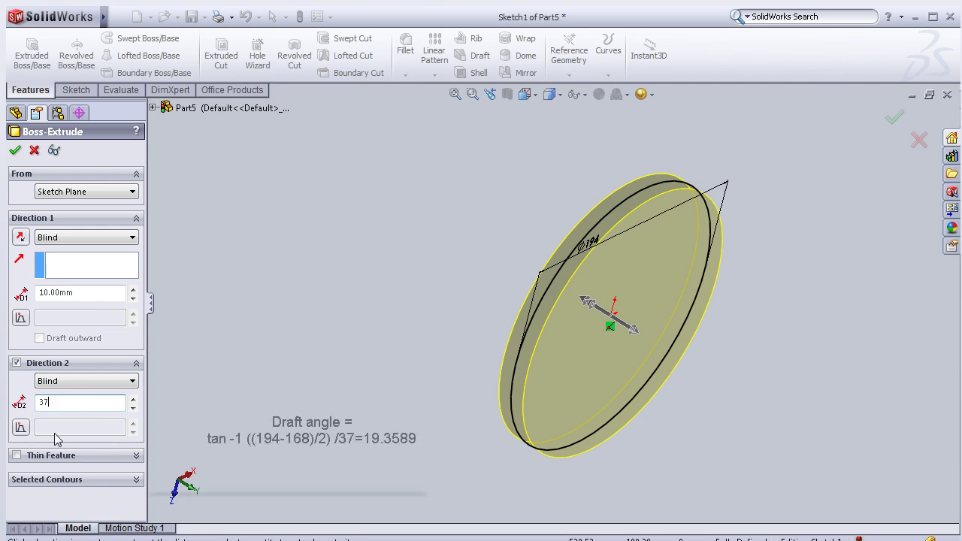
pyautogui.press('Return')
pyautogui.click(20, 428)
pyautogui.write('19')
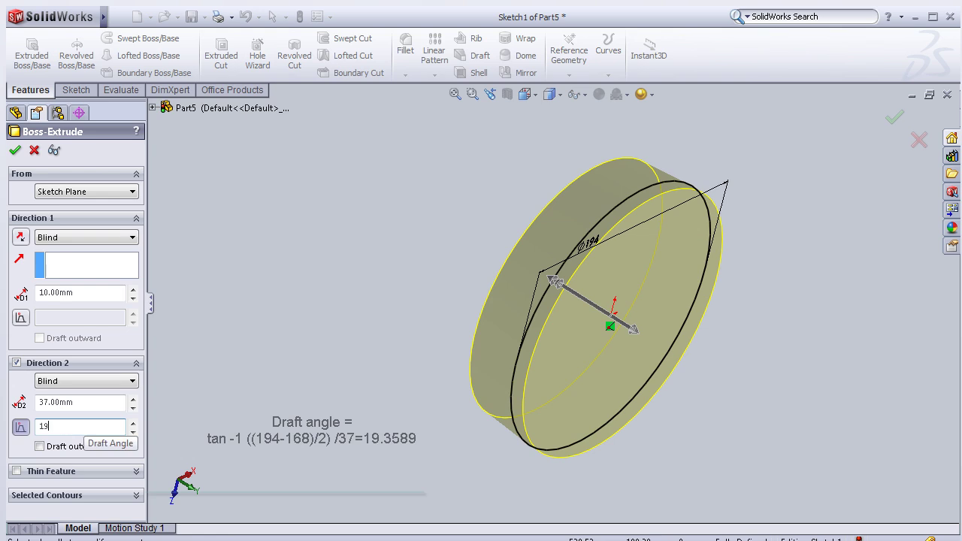
pyautogui.write('.')
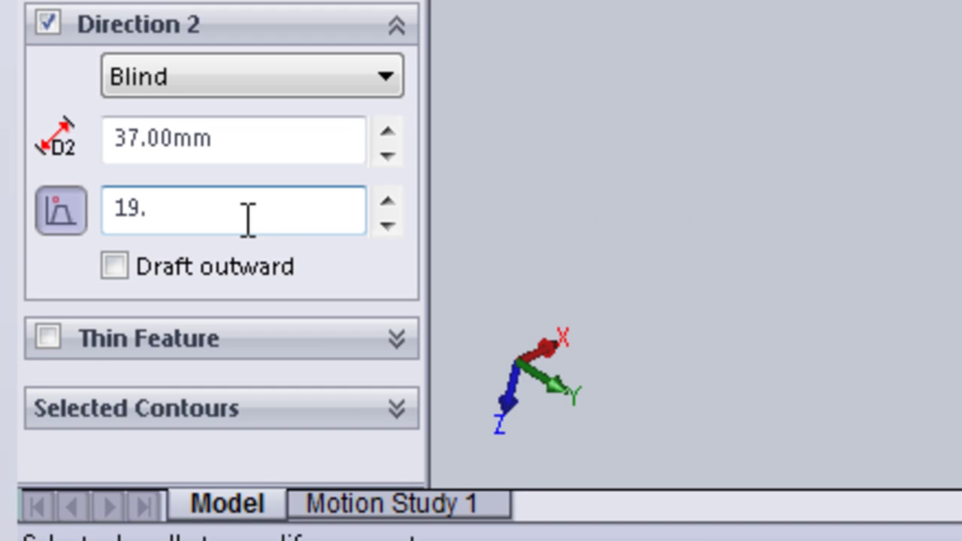
pyautogui.write('3589')
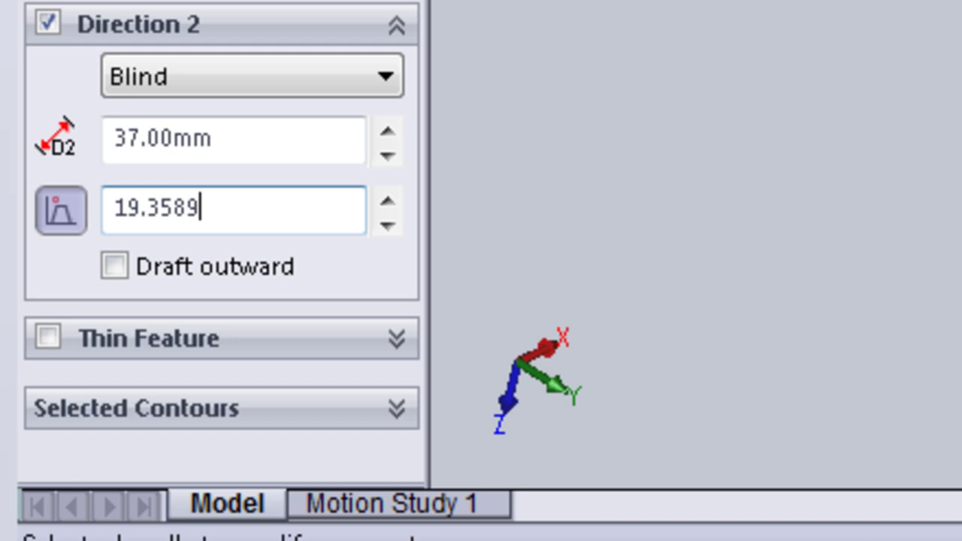
pyautogui.press('Return')
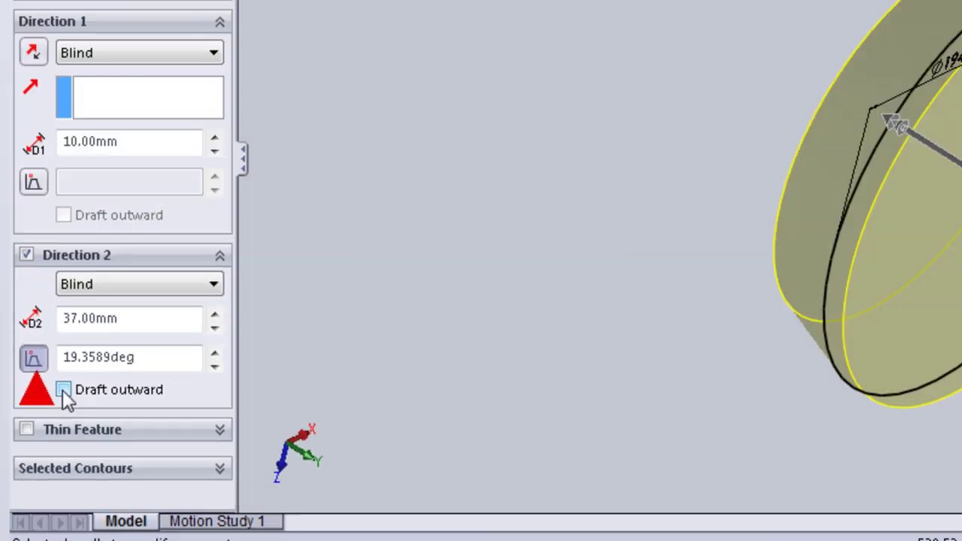
pyautogui.moveTo(365, 236)
pyautogui.mouseDown(button='middle')
pyautogui.moveTo(402, 256)
pyautogui.moveTo(382, 255)
pyautogui.mouseUp(button='middle')
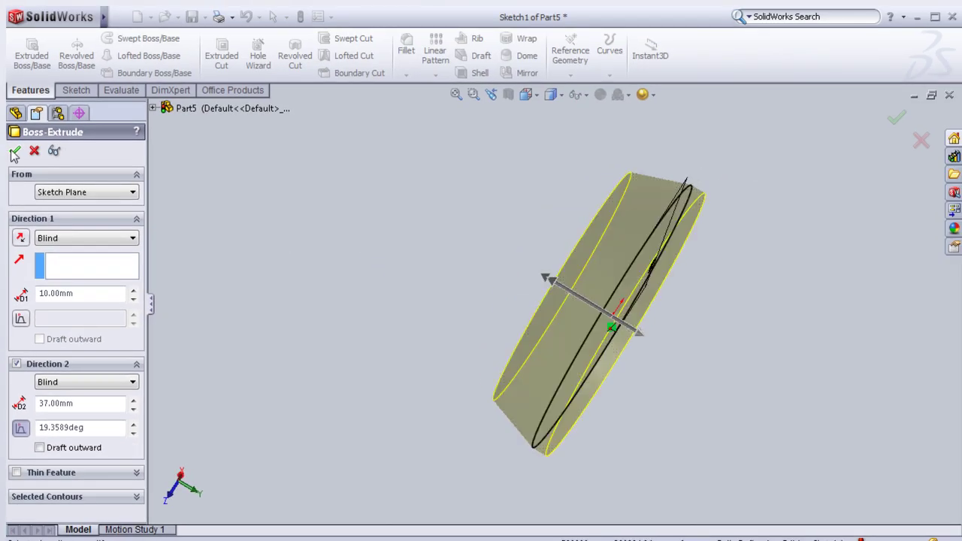
pyautogui.press('Return')
pyautogui.moveTo(165, 178)
pyautogui.mouseDown(button='middle')
pyautogui.moveTo(260, 215)
pyautogui.moveTo(256, 226)
pyautogui.moveTo(376, 305)
pyautogui.mouseUp(button='middle')
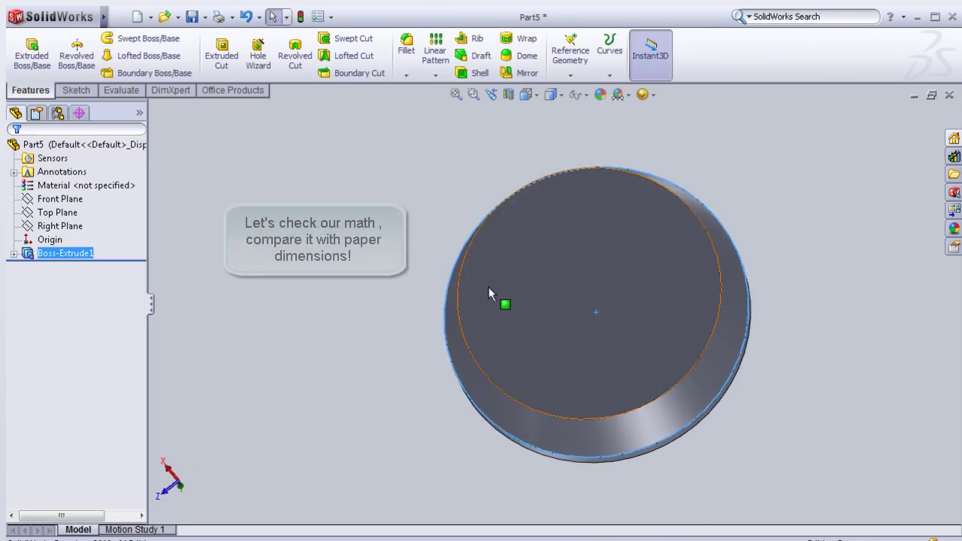
# Step: Start a sketch on the disc's end face, view it normal, and convert its circular edge
pyautogui.click(523, 269)
pyautogui.click(547, 239)
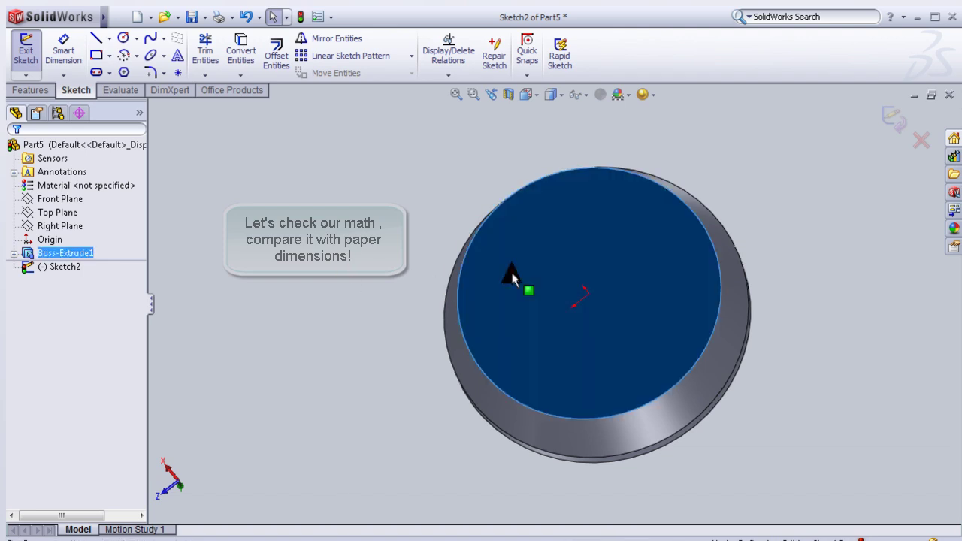
pyautogui.hotkey('ctrl', 'z')
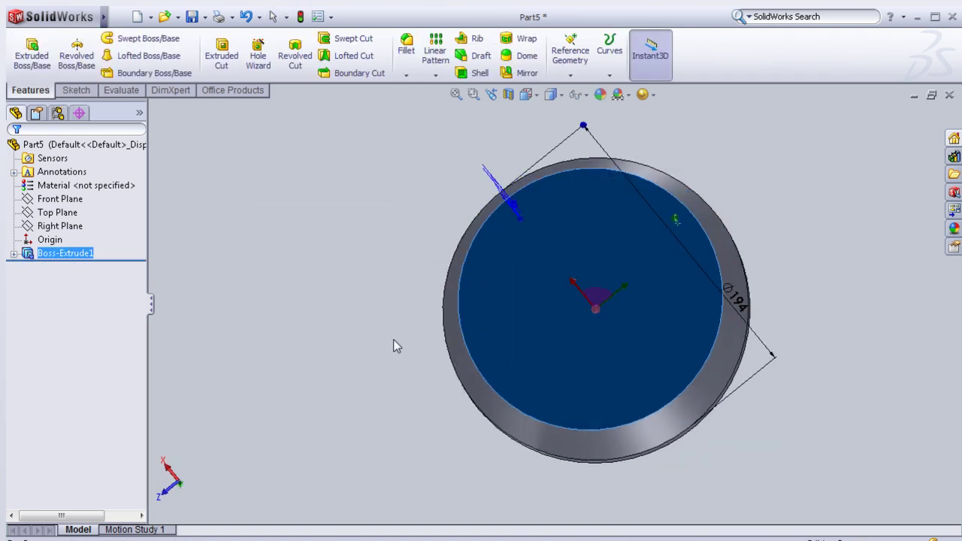
pyautogui.click(560, 330)
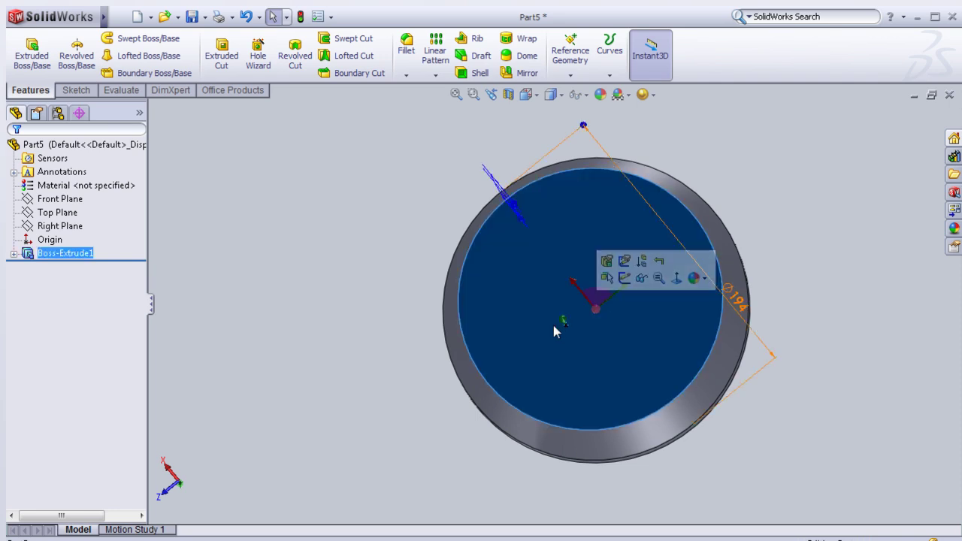
pyautogui.click(625, 278)
pyautogui.press('space')
pyautogui.click(638, 351)
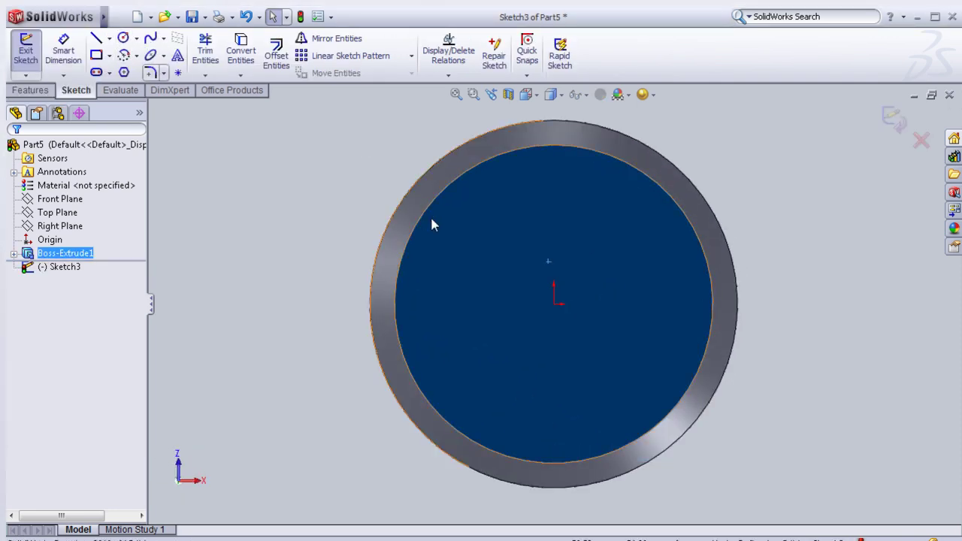
pyautogui.click(433, 207)
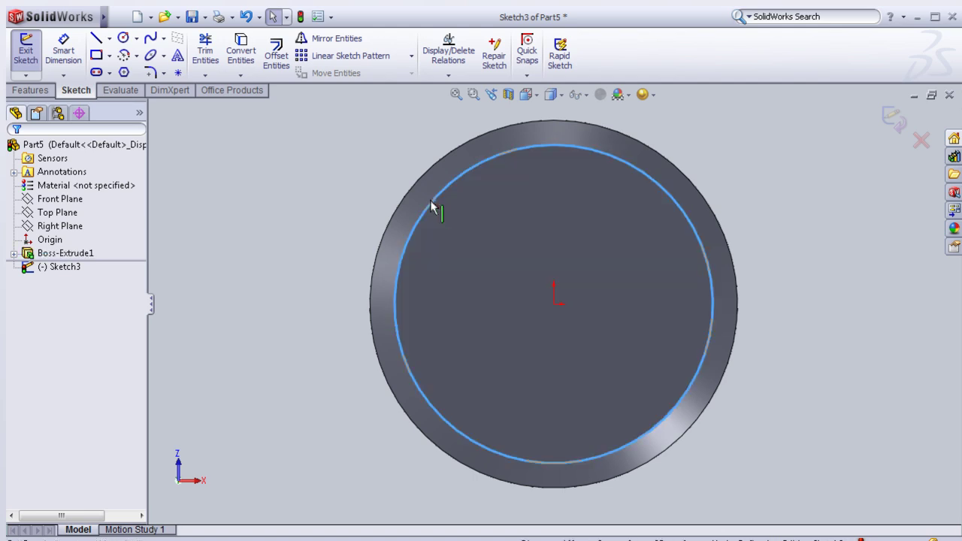
pyautogui.click(241, 54)
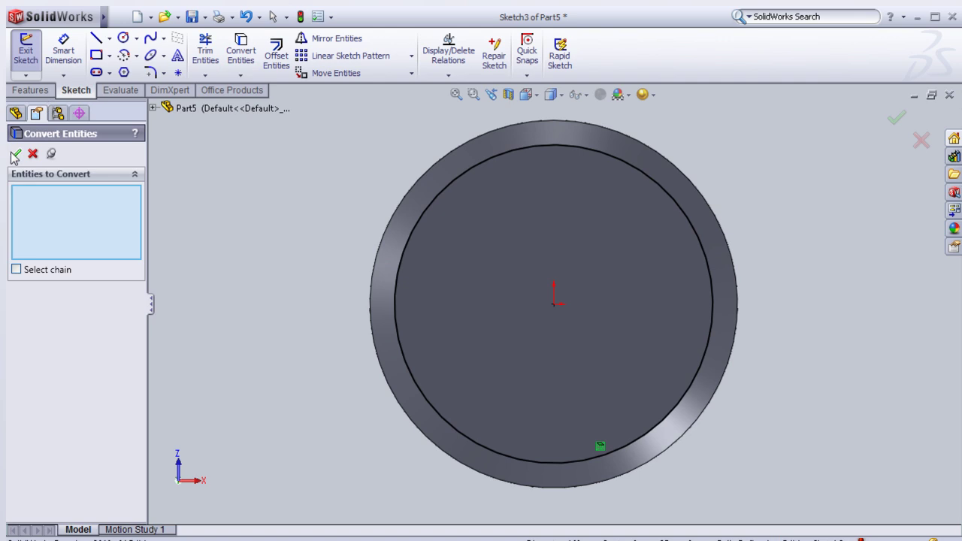
pyautogui.click(15, 155)
# Step: Dimension the converted circle at Ø168 mm and exit the sketch
pyautogui.click(63, 51)
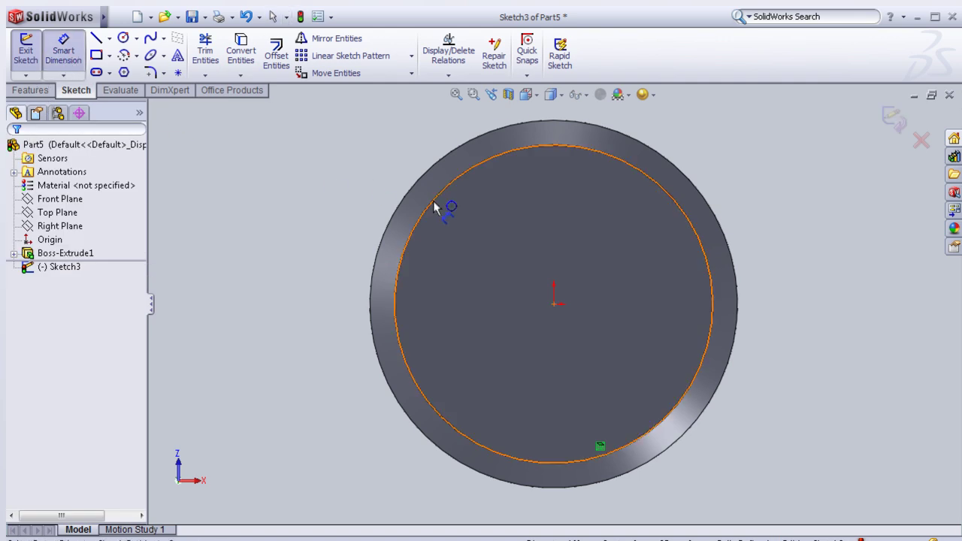
pyautogui.click(435, 208)
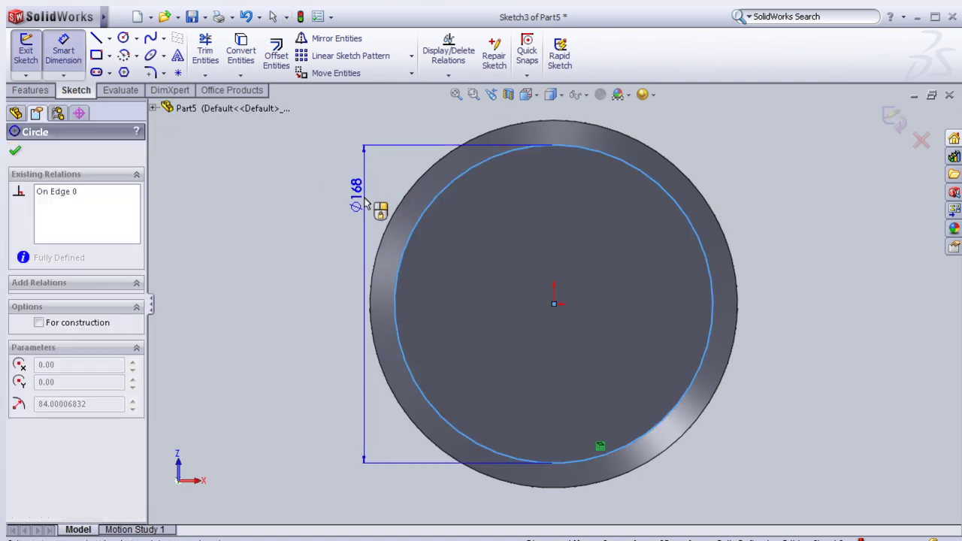
pyautogui.moveTo(366, 203)
pyautogui.mouseDown(button='middle')
pyautogui.moveTo(388, 179)
pyautogui.moveTo(386, 204)
pyautogui.mouseUp(button='middle')
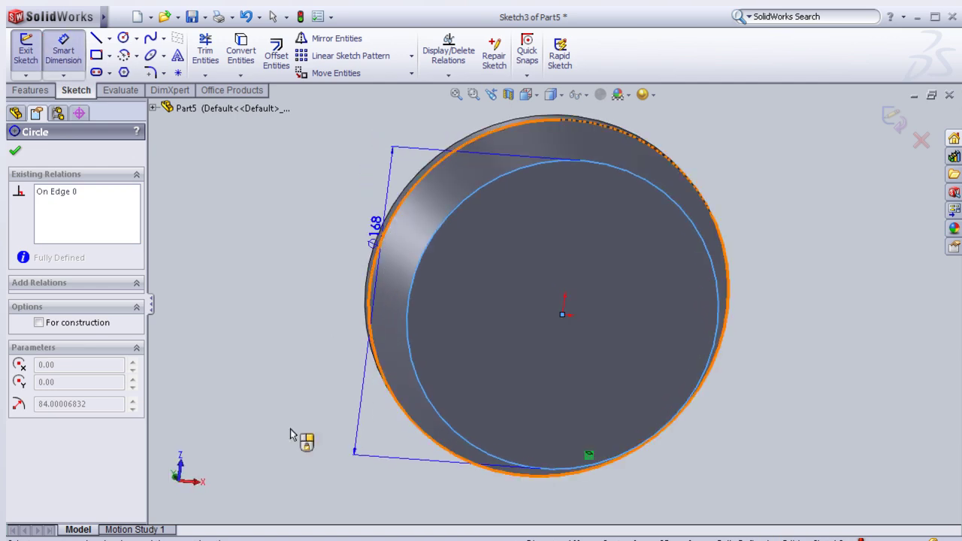
pyautogui.moveTo(300, 440); pyautogui.dragTo(589, 454, button='middle')
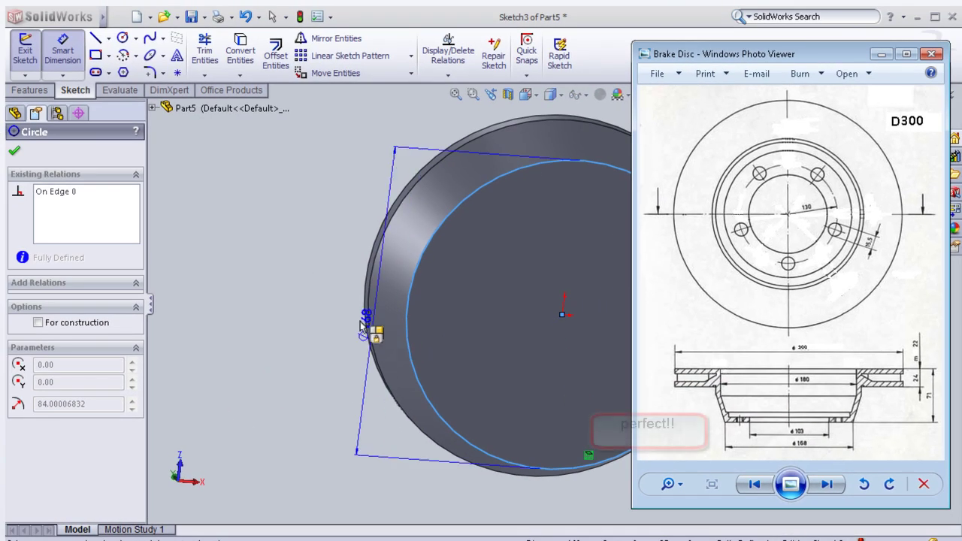
pyautogui.click(487, 380)
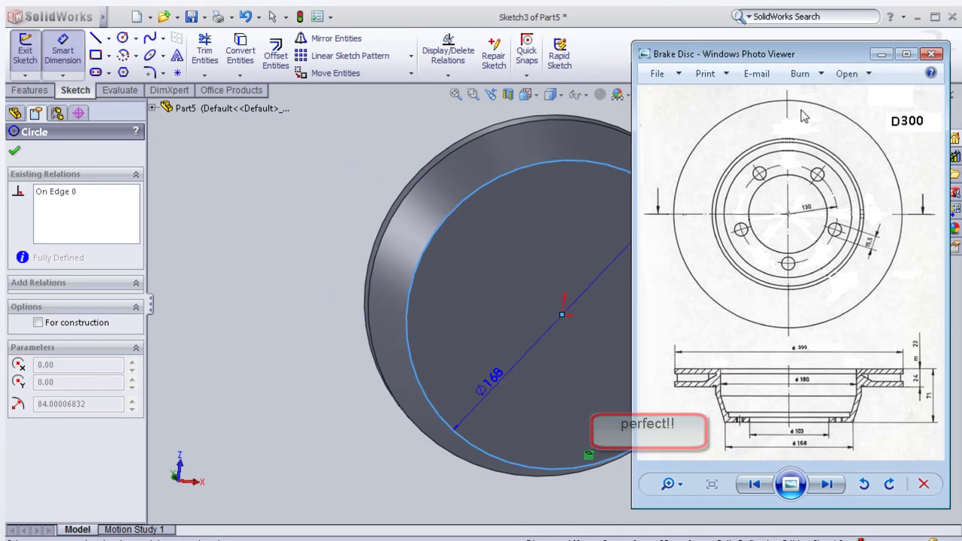
pyautogui.click(879, 56)
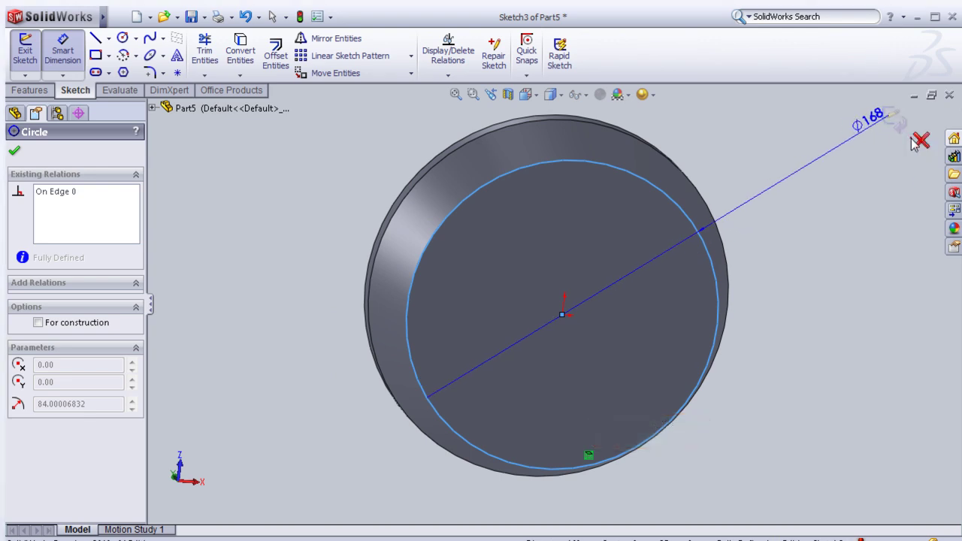
pyautogui.click(921, 140)
pyautogui.click(541, 296)
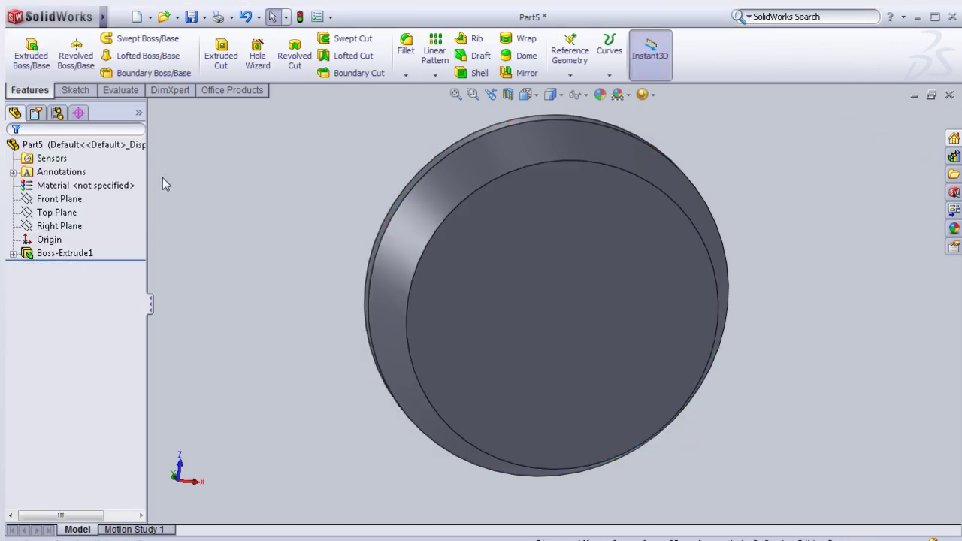
# Step: Shell the cylinder with 10 mm walls, removing its top face, then select the rim face
pyautogui.moveTo(278, 228)
pyautogui.mouseDown(button='middle')
pyautogui.moveTo(312, 277)
pyautogui.moveTo(372, 275)
pyautogui.moveTo(396, 251)
pyautogui.moveTo(453, 299)
pyautogui.moveTo(428, 287)
pyautogui.moveTo(472, 279)
pyautogui.moveTo(427, 279)
pyautogui.moveTo(446, 290)
pyautogui.mouseUp(button='middle')
pyautogui.click(479, 73)
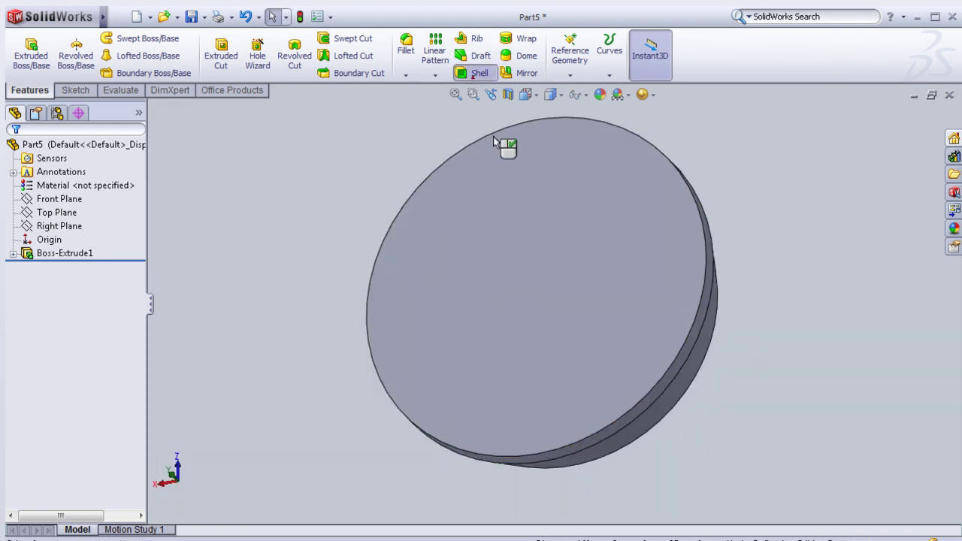
pyautogui.click(536, 225)
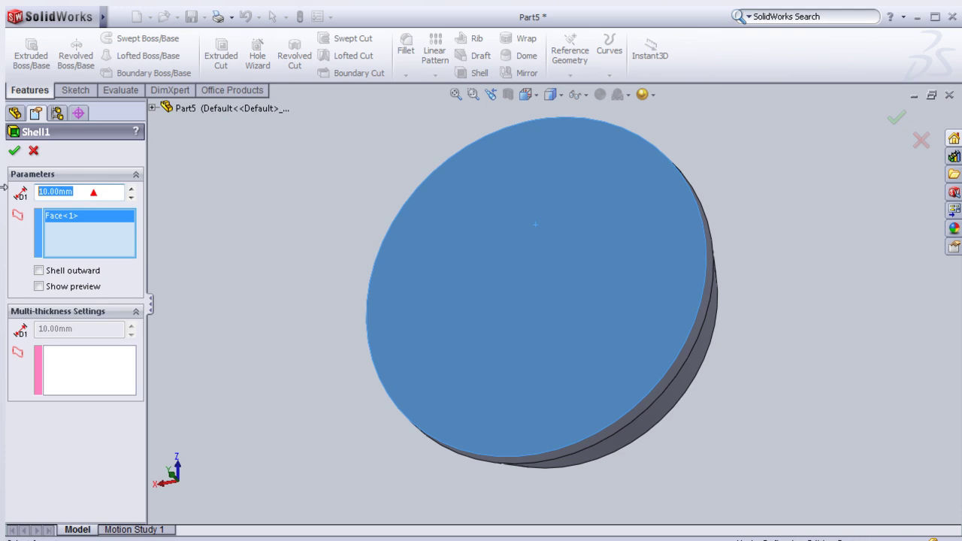
pyautogui.press('Return')
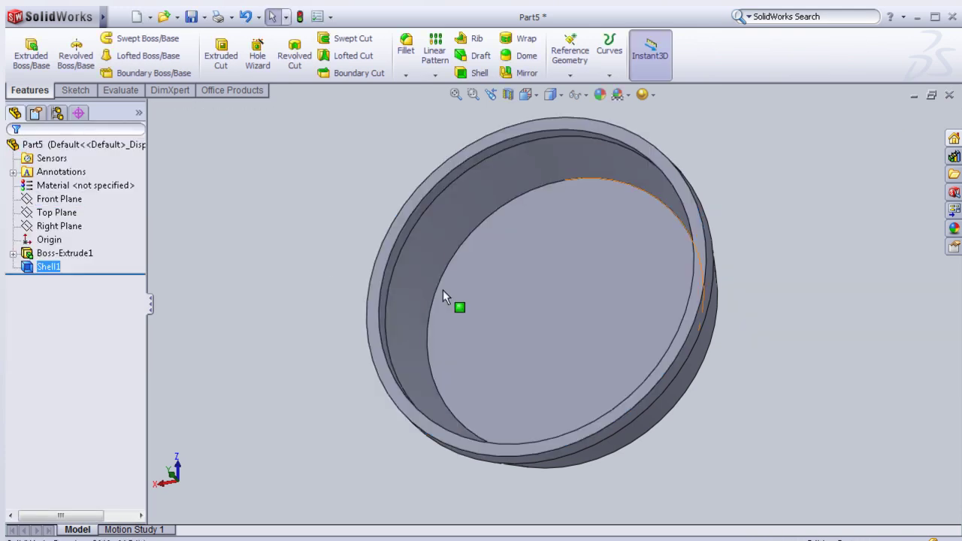
pyautogui.moveTo(303, 304); pyautogui.dragTo(311, 315, button='middle')
pyautogui.click(377, 289)
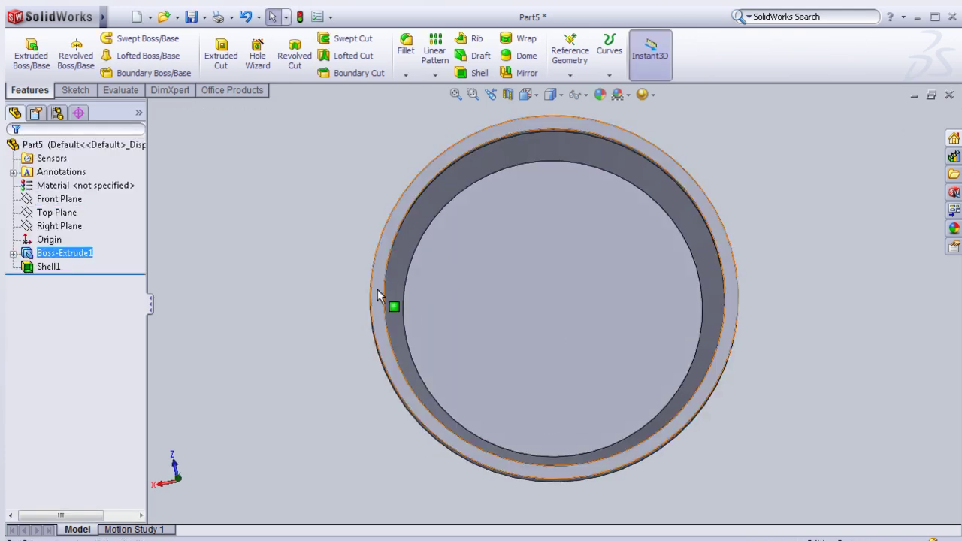
# Step: Start a sketch on the rim face, view it normal, and convert the rim edge into it
pyautogui.click(436, 242)
pyautogui.press('space')
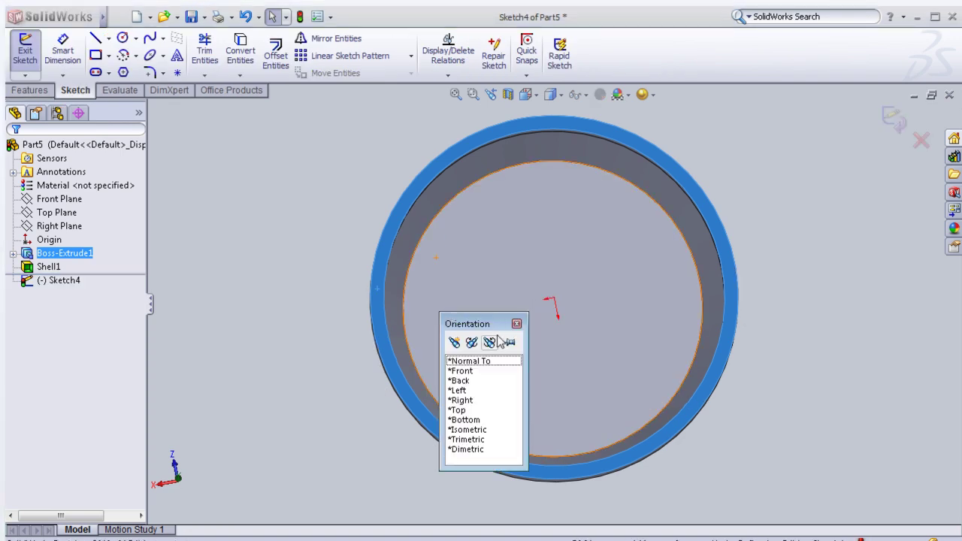
pyautogui.click(482, 362)
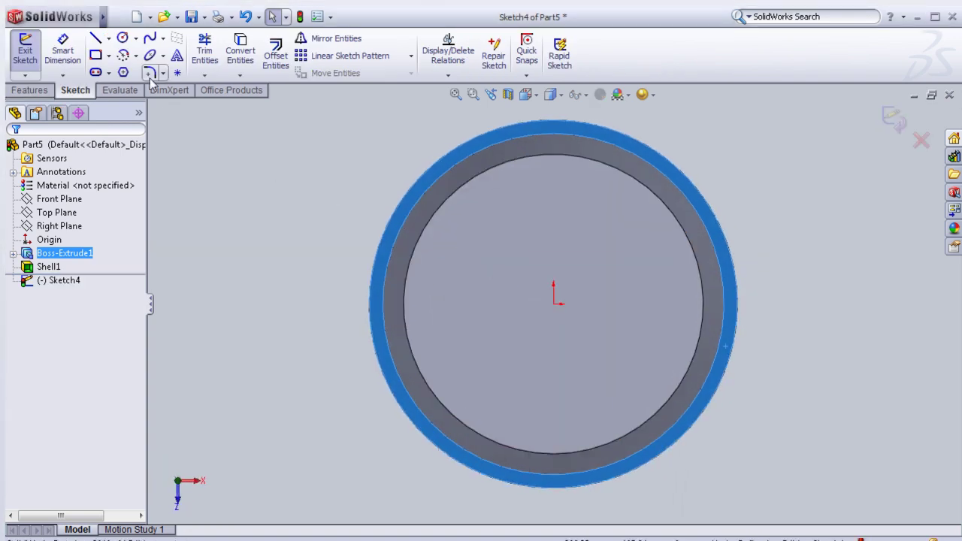
pyautogui.scroll(-2, 505, 197)
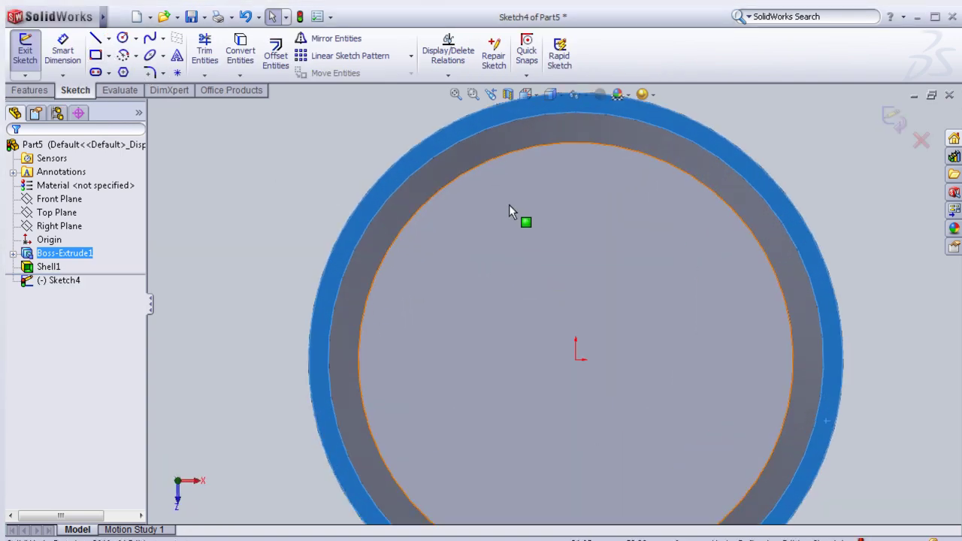
pyautogui.click(392, 201)
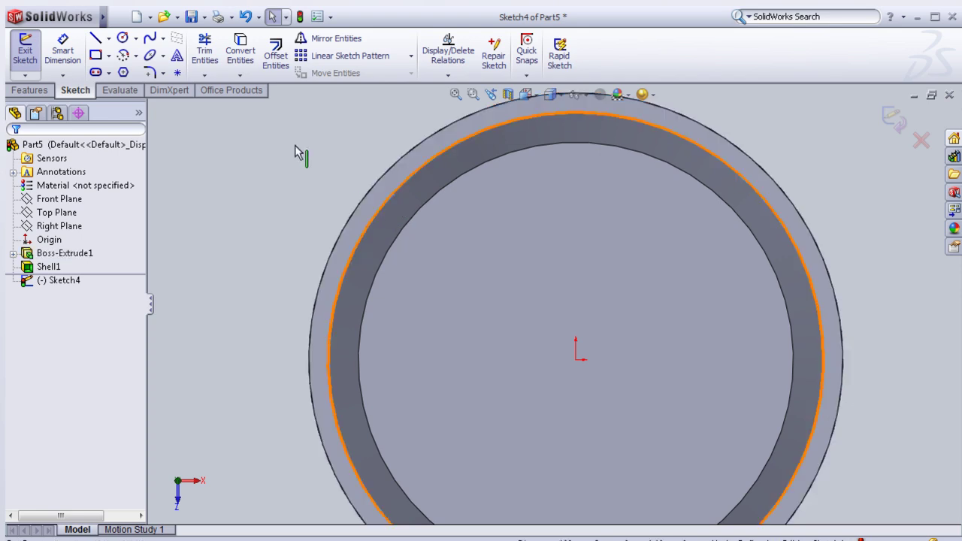
pyautogui.click(239, 51)
pyautogui.press('f')
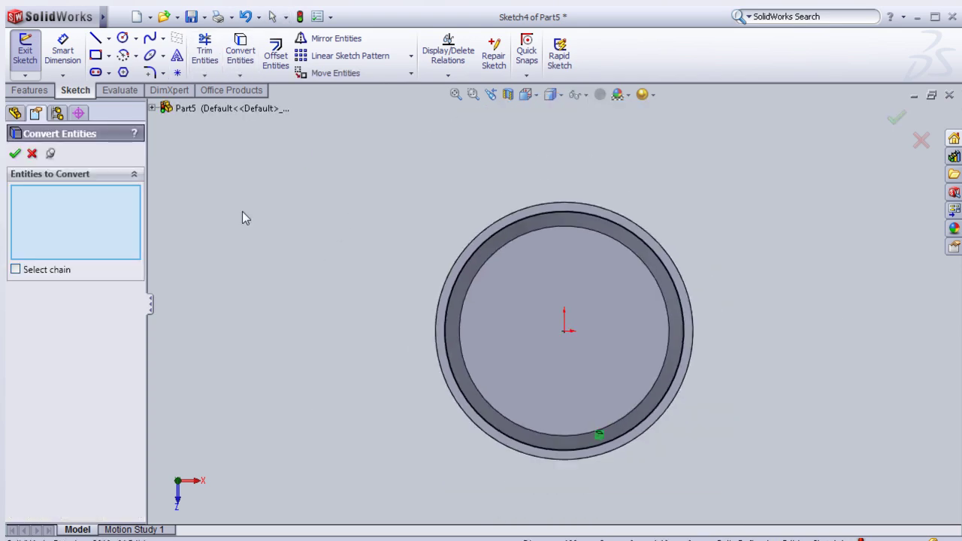
# Step: Draw an origin-centred circle around the part and dimension it to 300 mm diameter
pyautogui.click(122, 38)
pyautogui.click(564, 330)
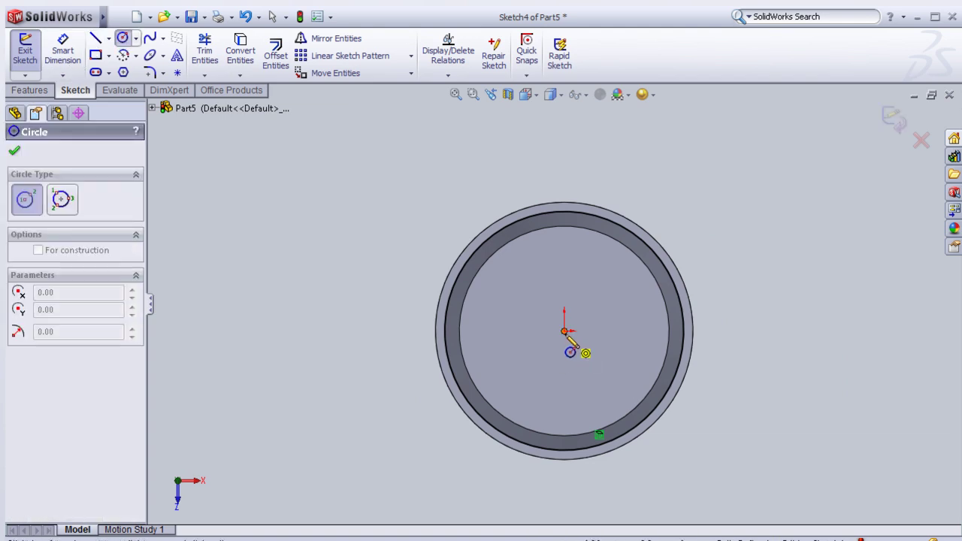
pyautogui.click(426, 175)
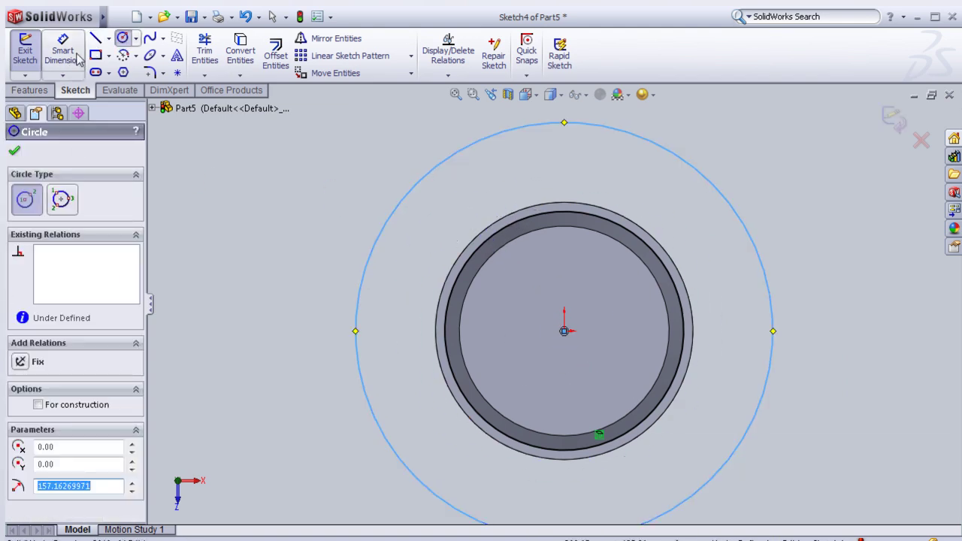
pyautogui.click(63, 50)
pyautogui.click(366, 266)
pyautogui.click(336, 263)
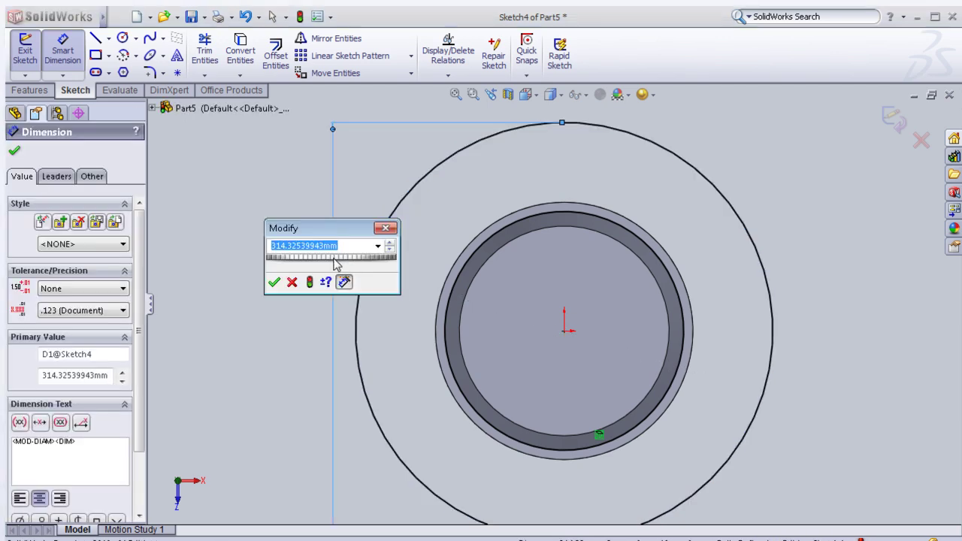
pyautogui.write('300')
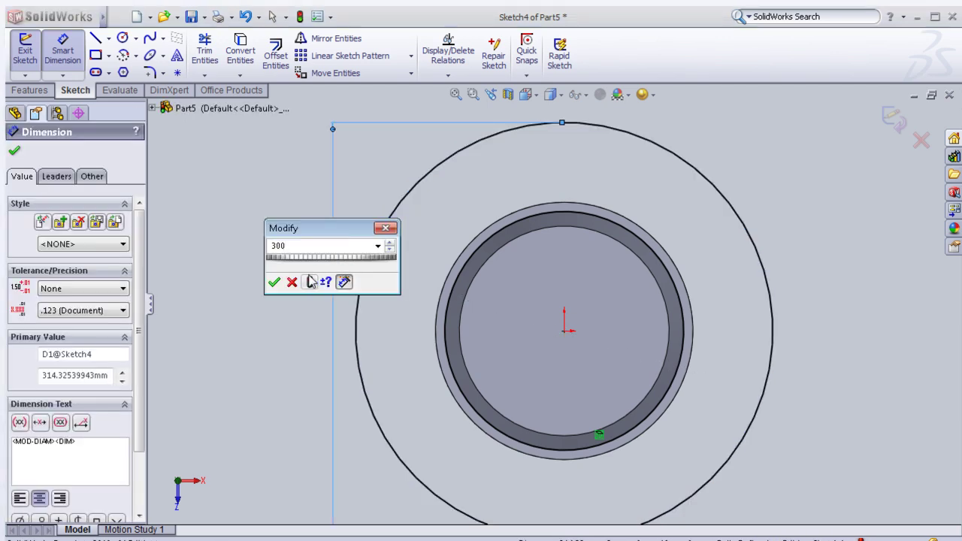
pyautogui.click(274, 282)
pyautogui.moveTo(277, 319)
pyautogui.mouseDown(button='middle')
pyautogui.moveTo(333, 369)
pyautogui.moveTo(322, 376)
pyautogui.mouseUp(button='middle')
pyautogui.click(14, 150)
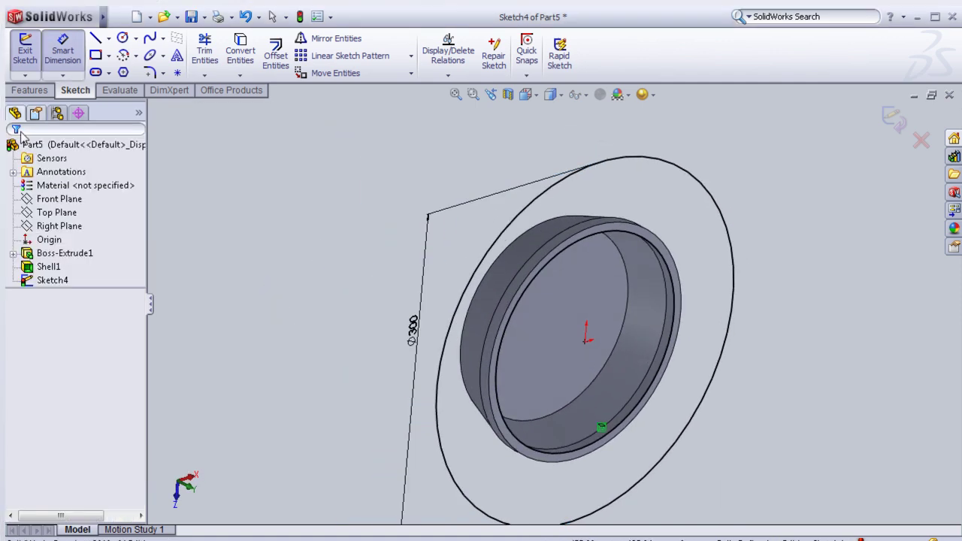
# Step: Extrude the ring sketch 7 mm blind to form the flange
pyautogui.click(29, 90)
pyautogui.click(32, 60)
pyautogui.write('7')
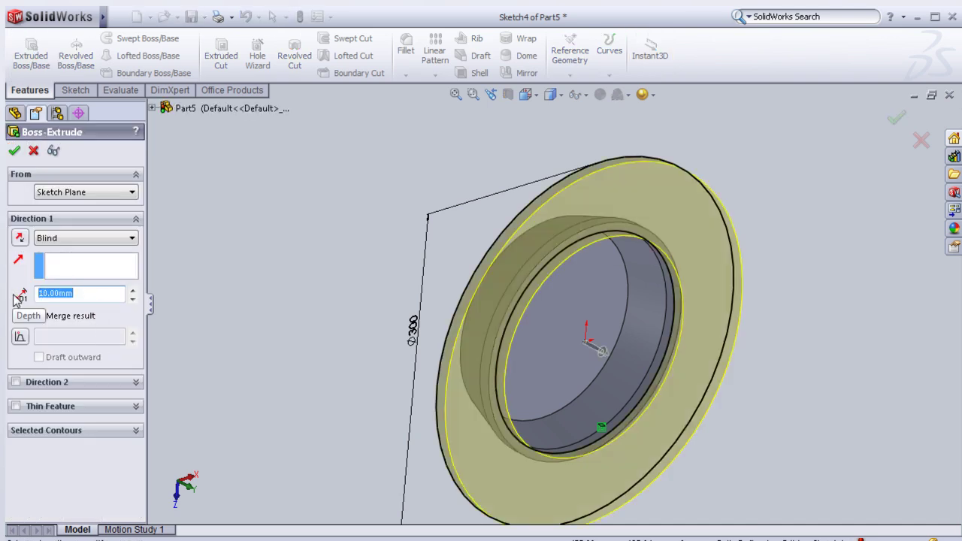
pyautogui.click(15, 151)
pyautogui.moveTo(247, 235)
pyautogui.mouseDown(button='middle')
pyautogui.moveTo(275, 241)
pyautogui.moveTo(304, 305)
pyautogui.moveTo(288, 301)
pyautogui.moveTo(300, 329)
pyautogui.moveTo(249, 284)
pyautogui.moveTo(236, 291)
pyautogui.moveTo(315, 302)
pyautogui.moveTo(343, 323)
pyautogui.moveTo(342, 372)
pyautogui.moveTo(375, 383)
pyautogui.moveTo(365, 369)
pyautogui.moveTo(307, 359)
pyautogui.moveTo(535, 343)
pyautogui.moveTo(483, 351)
pyautogui.moveTo(504, 316)
pyautogui.mouseUp(button='middle')
pyautogui.scroll(2, 326, 331)
pyautogui.scroll(1, 346, 362)
pyautogui.scroll(-3, 346, 355)
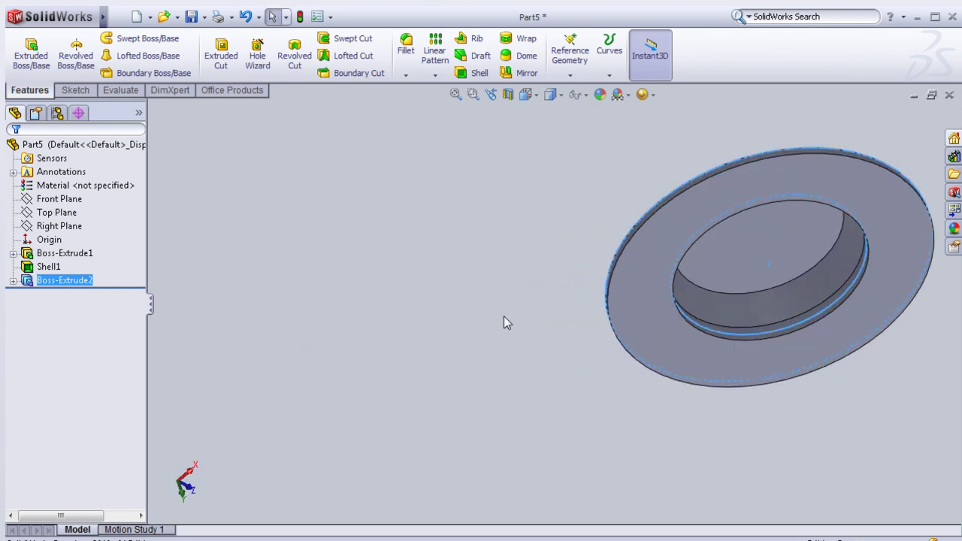
pyautogui.moveTo(539, 420)
pyautogui.mouseDown(button='middle')
pyautogui.moveTo(563, 354)
pyautogui.moveTo(691, 339)
pyautogui.mouseUp(button='middle')
# Step: Start a sketch on the flange face, view it normal, and convert its inner circular edge
pyautogui.scroll(-2, 684, 345)
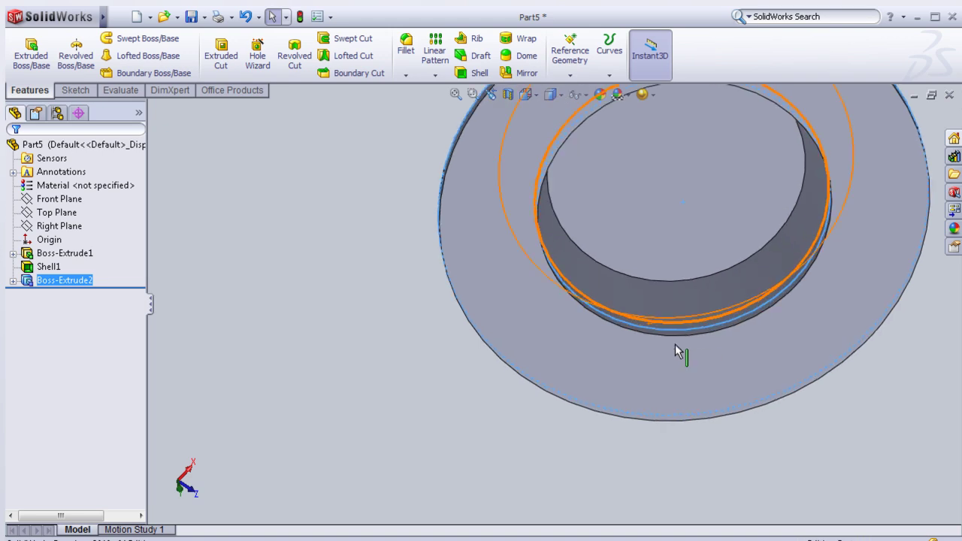
pyautogui.scroll(-3, 679, 350)
pyautogui.click(645, 376)
pyautogui.click(701, 321)
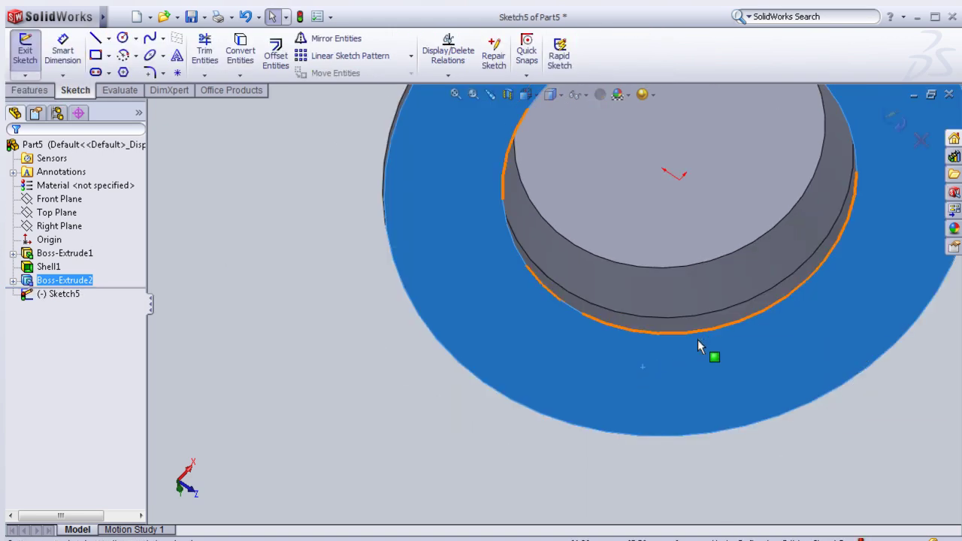
pyautogui.press('space')
pyautogui.click(714, 392)
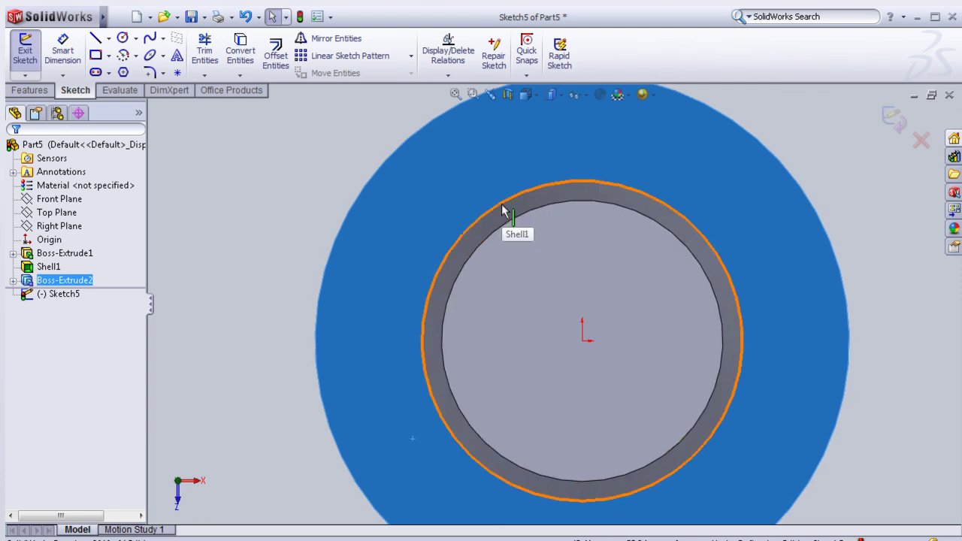
pyautogui.press('Escape')
pyautogui.click(241, 52)
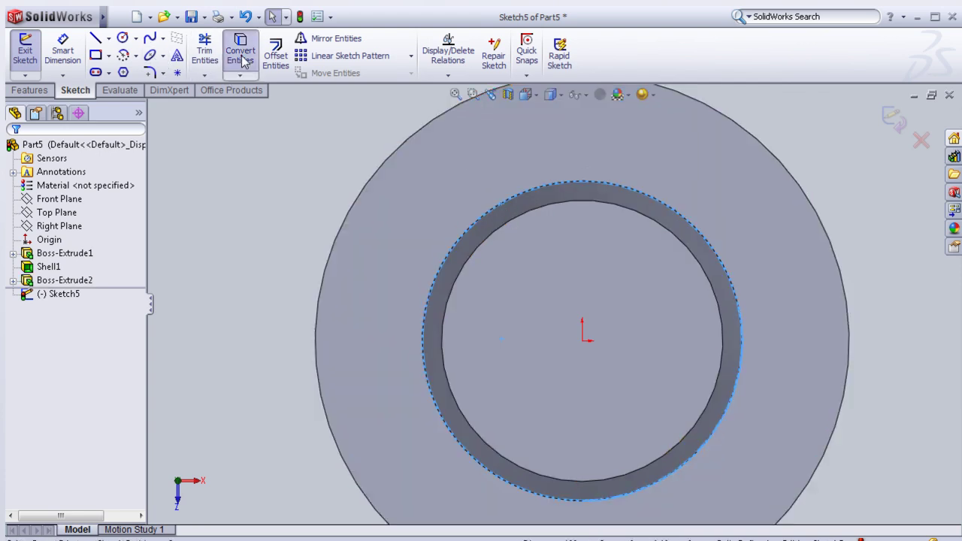
# Step: Extrude the converted edge as a 7 mm thin feature, 10 mm deep
pyautogui.click(23, 91)
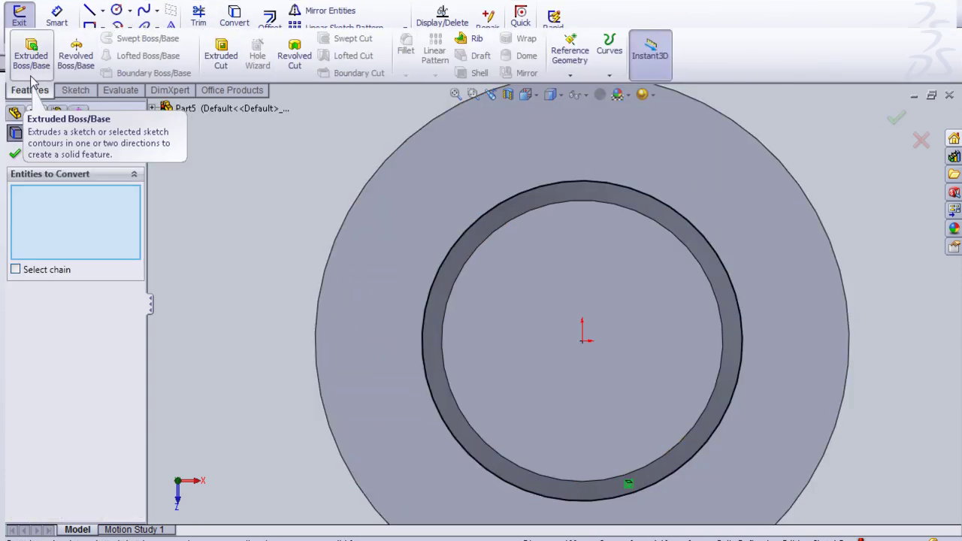
pyautogui.click(31, 60)
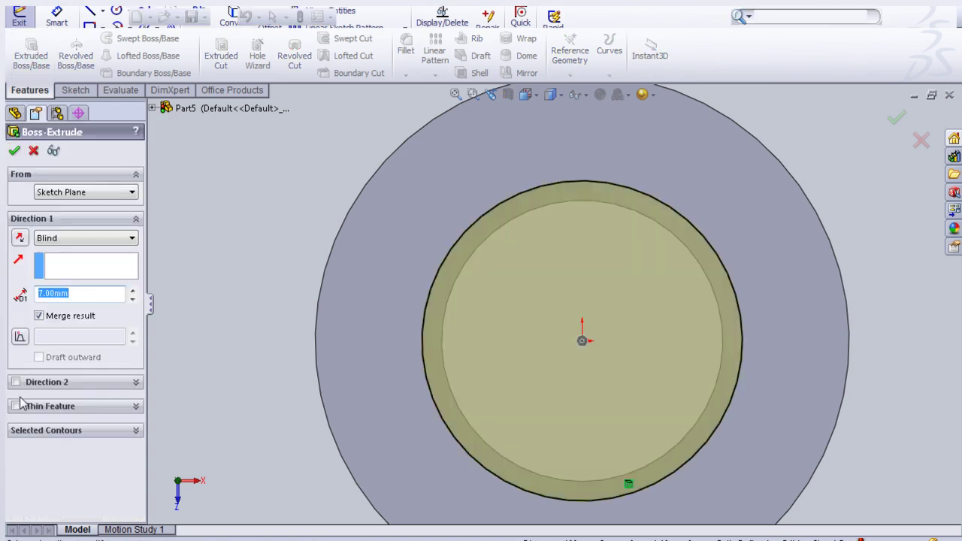
pyautogui.click(16, 406)
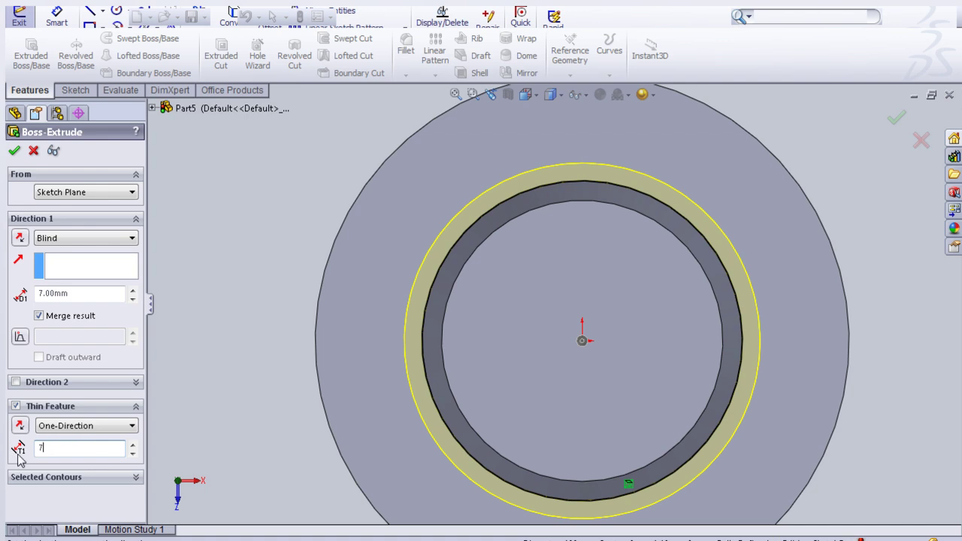
pyautogui.press('Return')
pyautogui.moveTo(253, 296); pyautogui.dragTo(275, 383, button='middle')
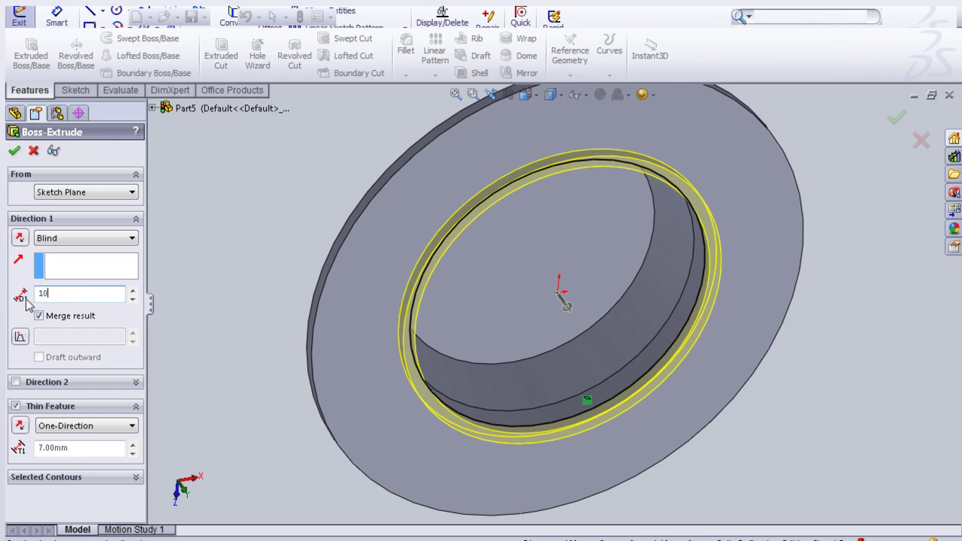
pyautogui.press('Return')
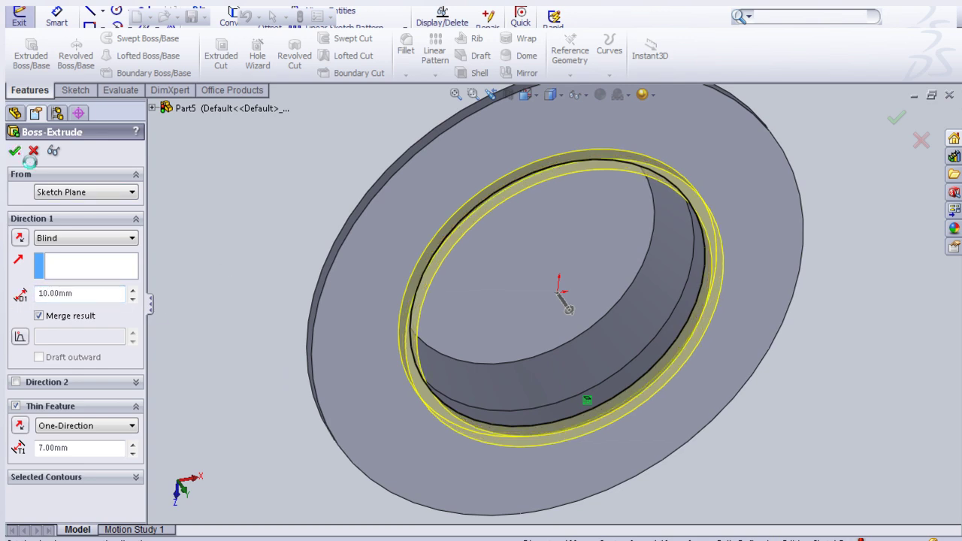
pyautogui.moveTo(224, 187); pyautogui.dragTo(419, 291, button='middle')
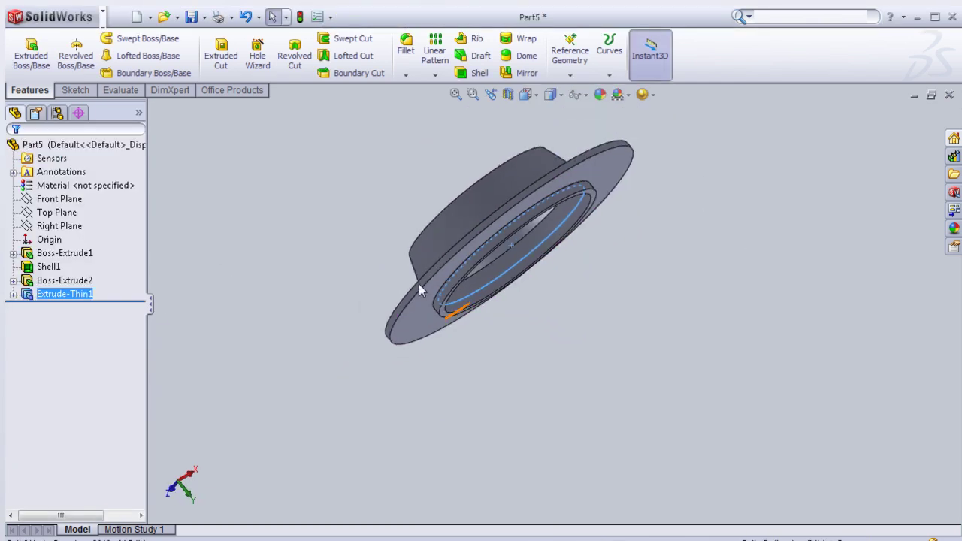
# Step: Sketch on the ring face viewed normal, converting its inner and outer edges
pyautogui.moveTo(587, 374); pyautogui.dragTo(562, 338, button='middle')
pyautogui.scroll(-3, 556, 252)
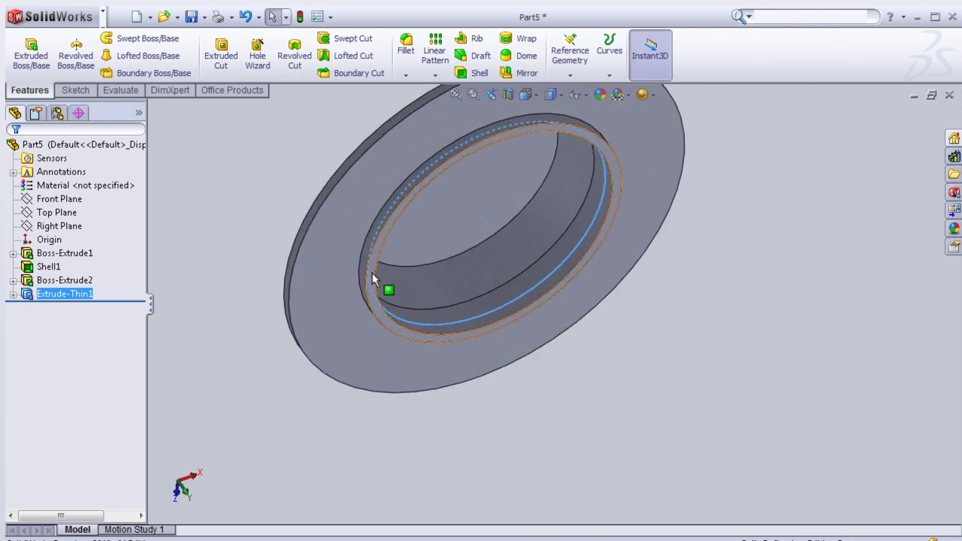
pyautogui.click(372, 293)
pyautogui.press('space')
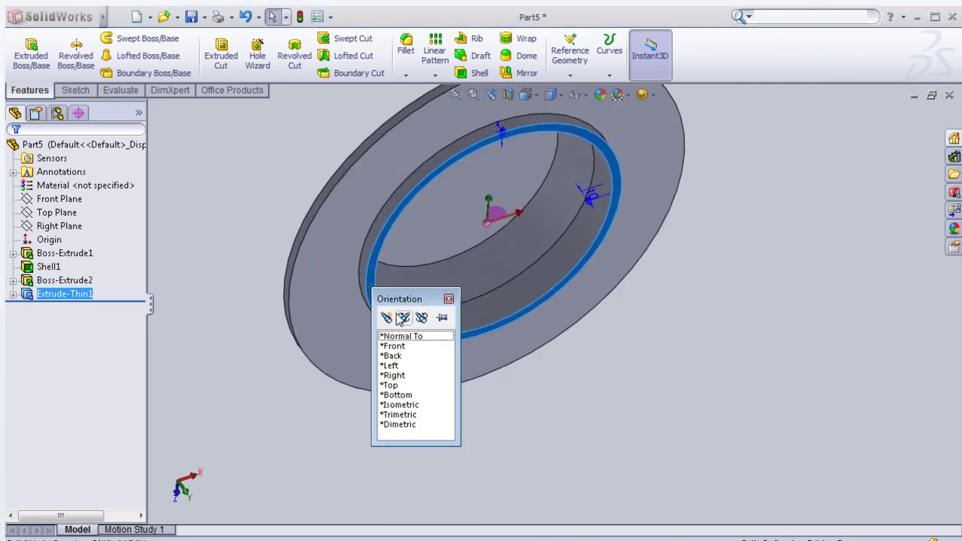
pyautogui.click(402, 337)
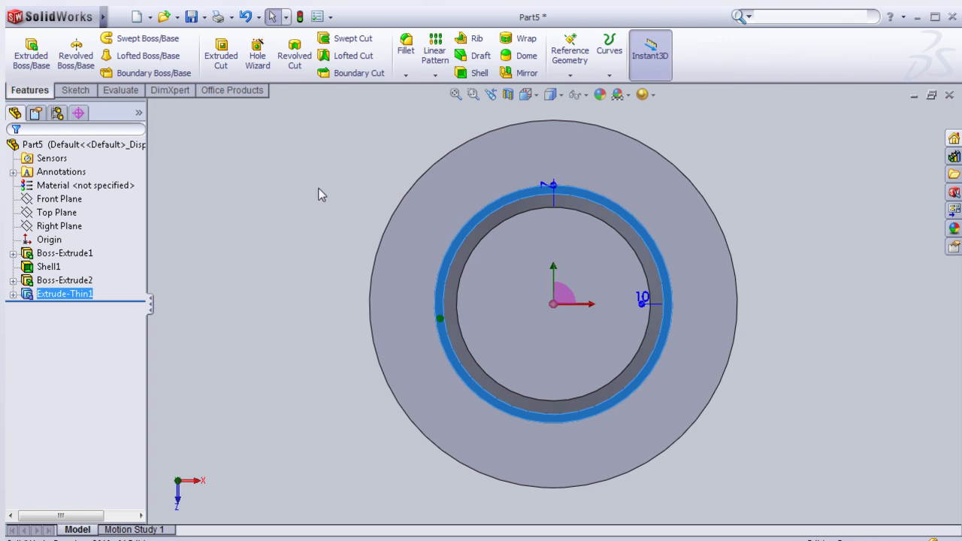
pyautogui.scroll(-2, 431, 230)
pyautogui.click(485, 261)
pyautogui.click(535, 209)
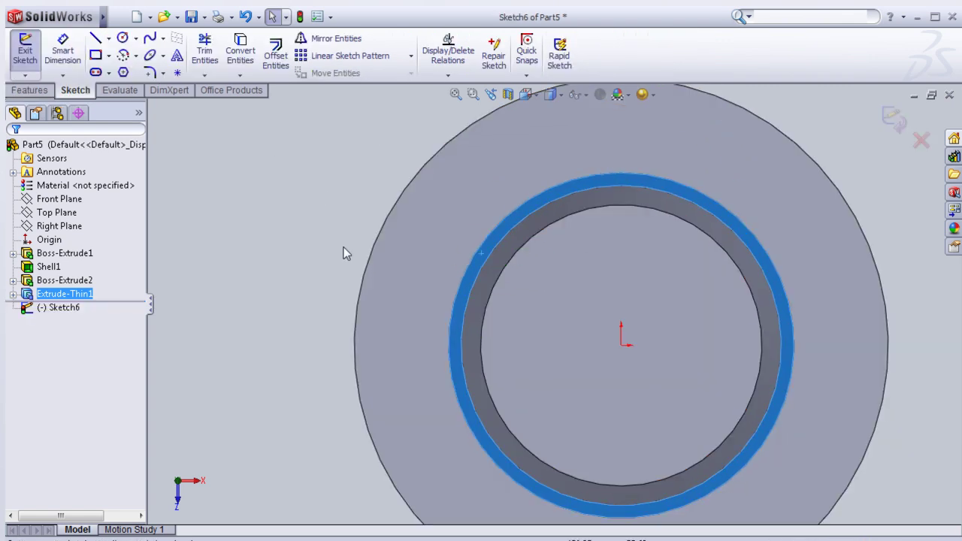
pyautogui.scroll(-2, 545, 241)
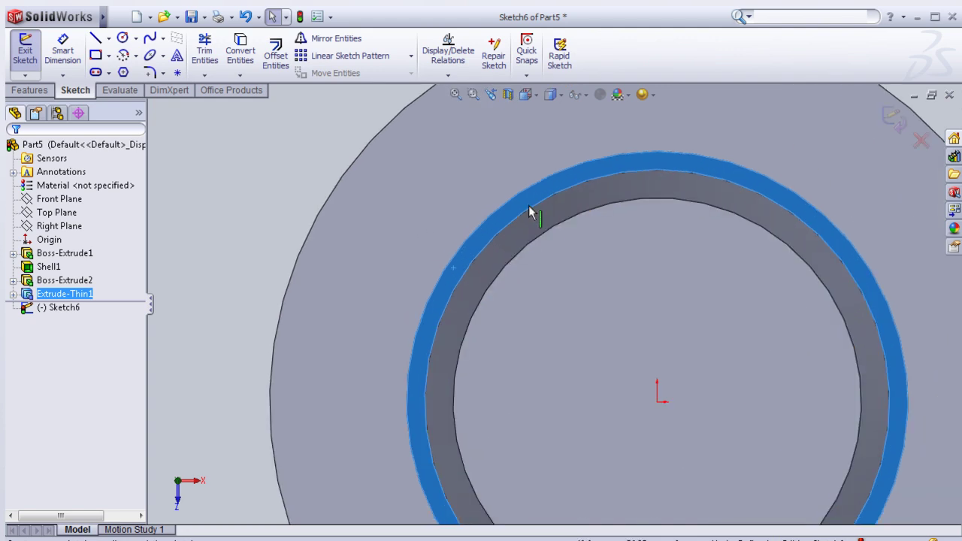
pyautogui.click(531, 218)
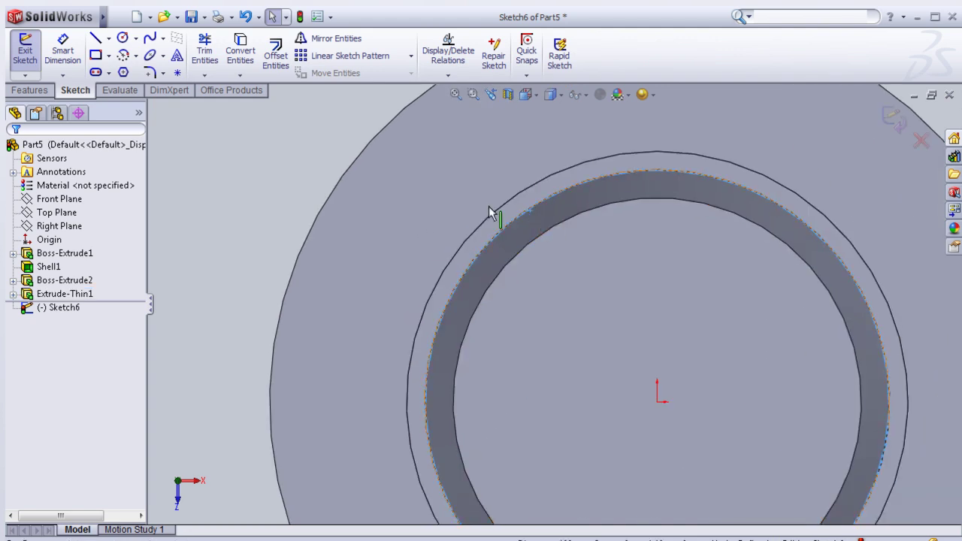
pyautogui.click(241, 50)
pyautogui.click(333, 199)
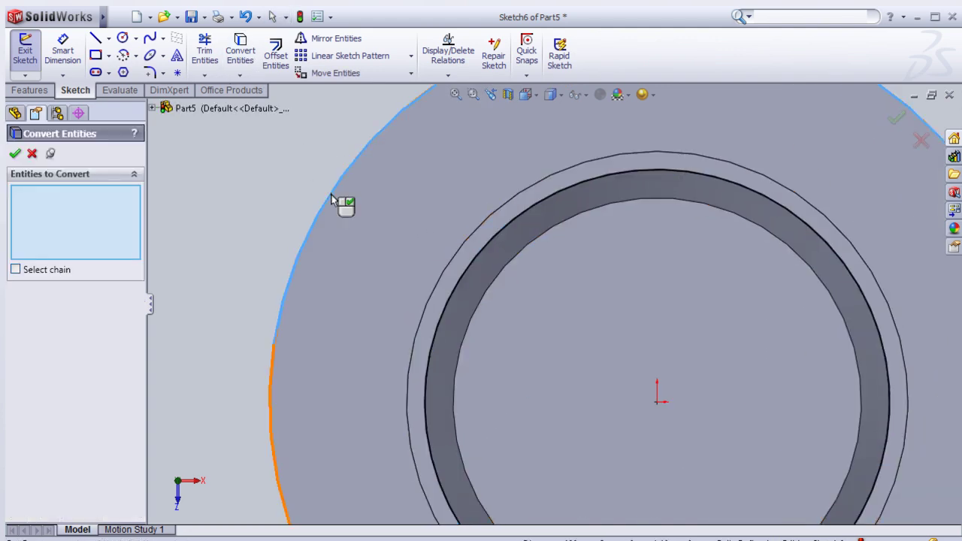
pyautogui.click(15, 154)
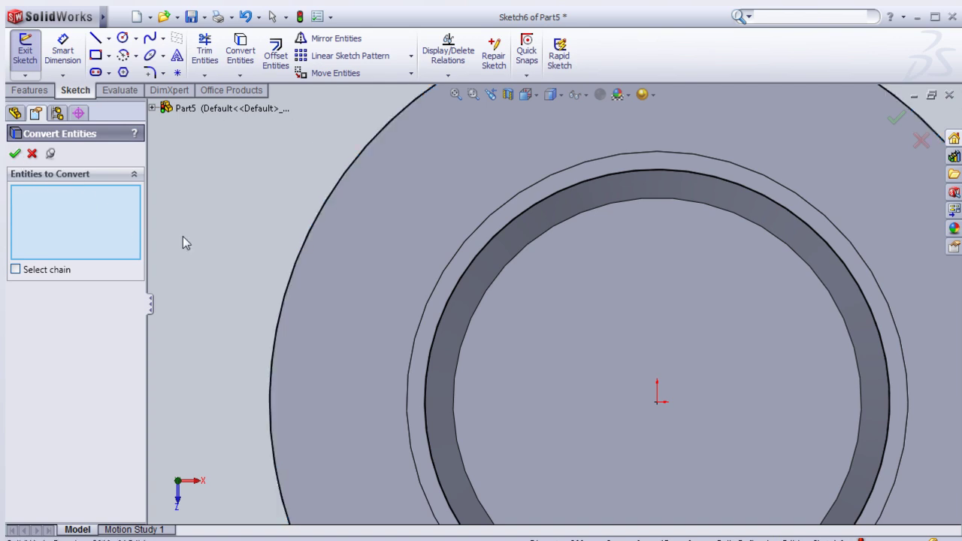
# Step: Extrude the ring sketch 7 mm as Boss-Extrude3
pyautogui.click(35, 92)
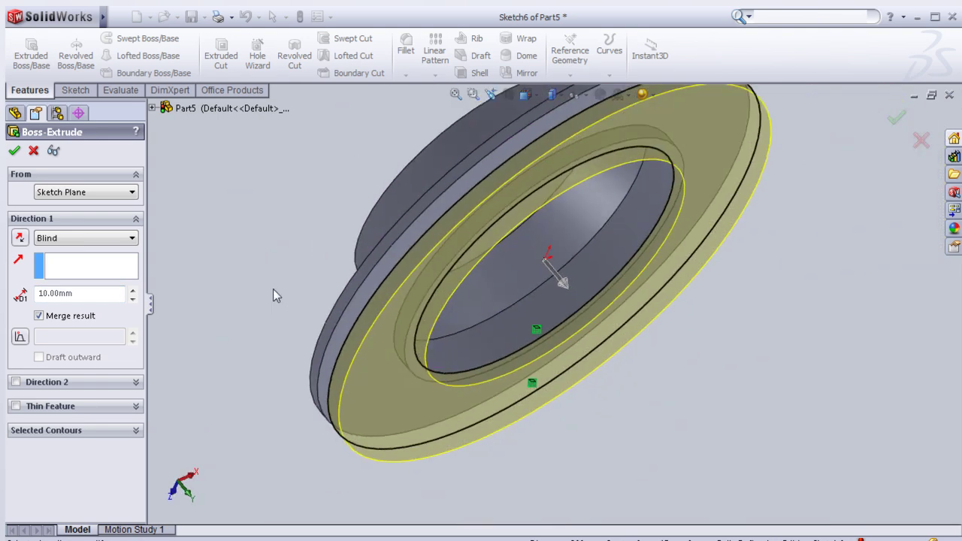
pyautogui.moveTo(273, 289); pyautogui.dragTo(258, 286, button='middle')
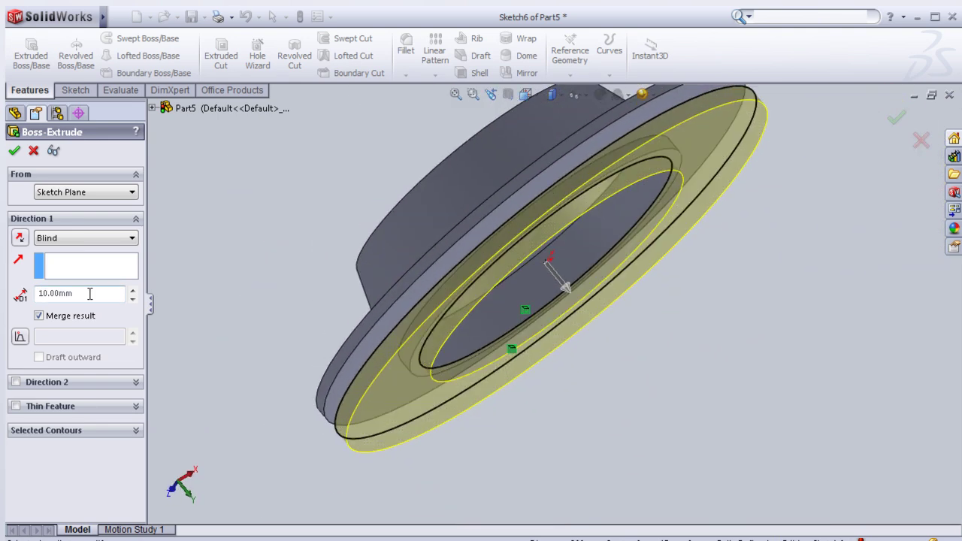
pyautogui.click(14, 151)
pyautogui.moveTo(243, 266)
pyautogui.mouseDown(button='middle')
pyautogui.moveTo(190, 218)
pyautogui.moveTo(232, 302)
pyautogui.mouseUp(button='middle')
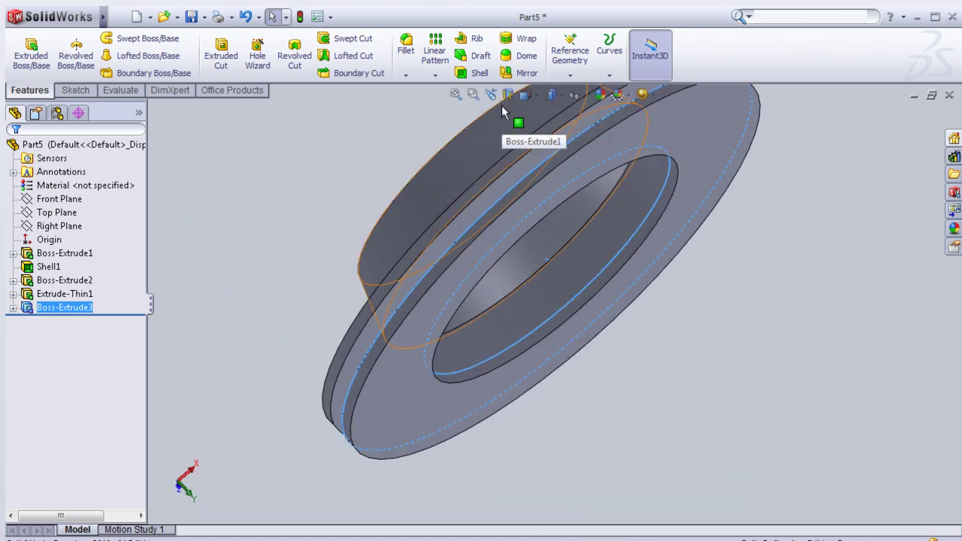
# Step: Apply a section view along the Front Plane and zoom in on the cross-section
pyautogui.click(508, 94)
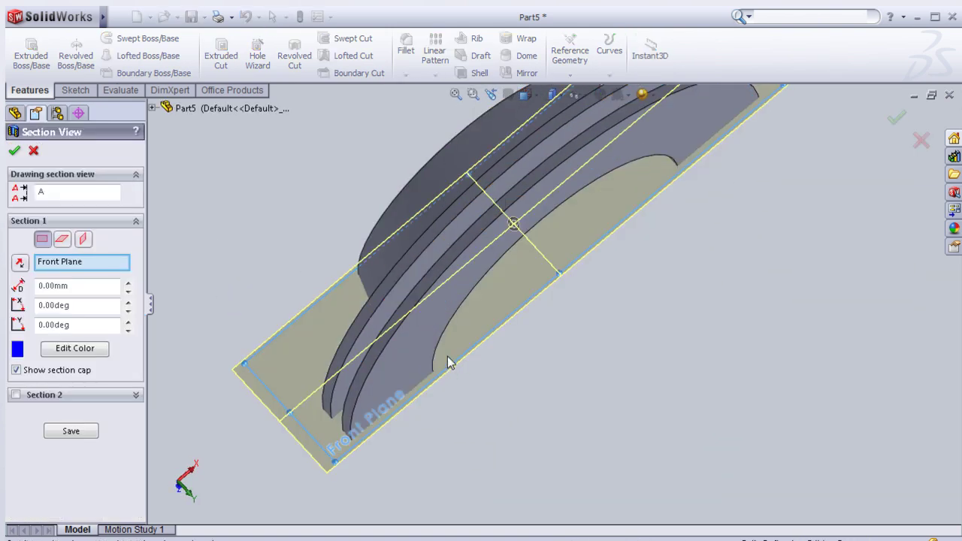
pyautogui.moveTo(635, 448)
pyautogui.mouseDown(button='middle')
pyautogui.moveTo(560, 304)
pyautogui.moveTo(513, 268)
pyautogui.moveTo(502, 287)
pyautogui.mouseUp(button='middle')
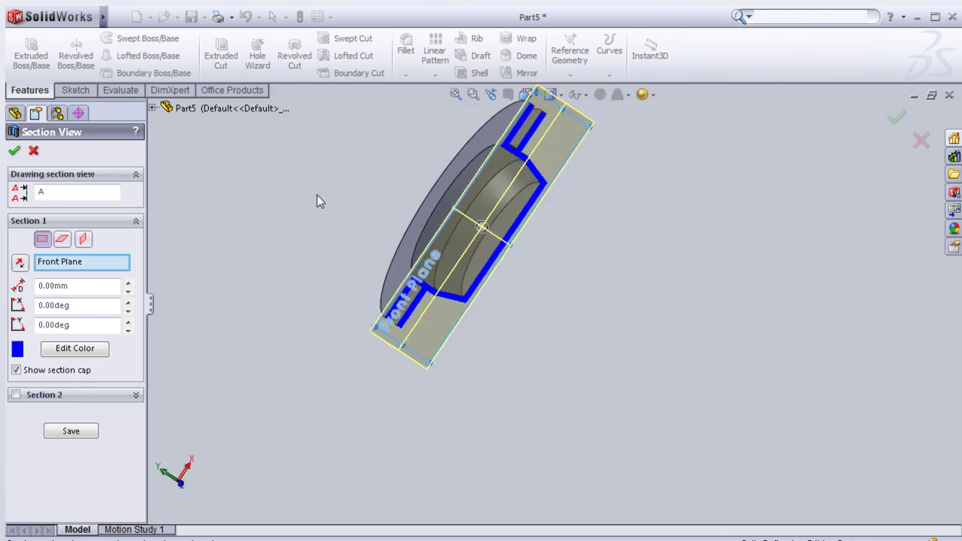
pyautogui.click(14, 151)
pyautogui.scroll(-3, 350, 269)
pyautogui.scroll(-3, 418, 291)
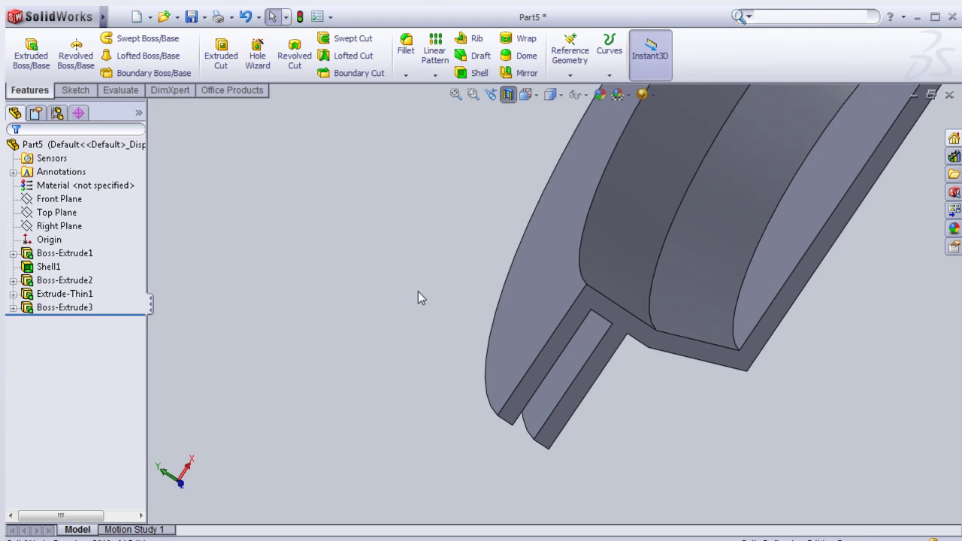
# Step: Start a sketch on the Front Plane and view it Normal To
pyautogui.click(68, 199)
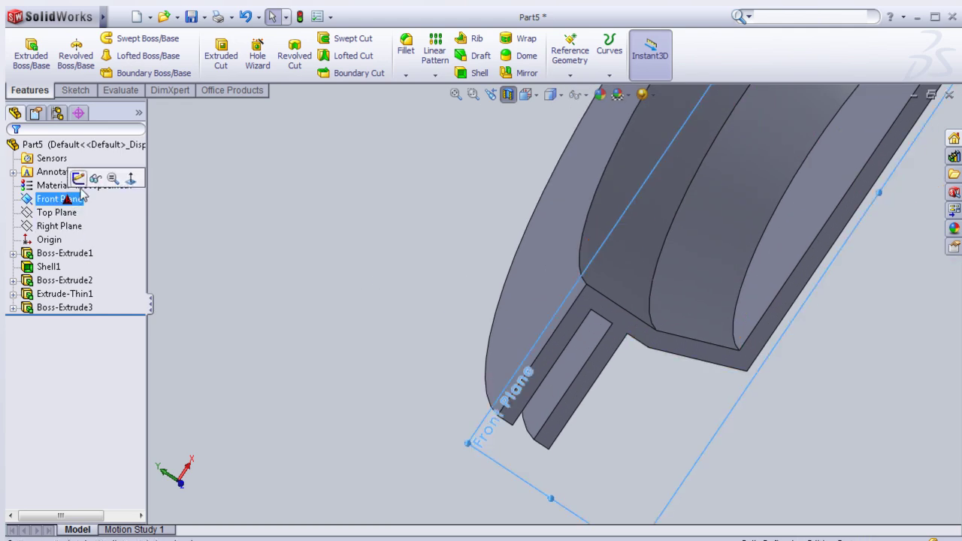
pyautogui.click(79, 179)
pyautogui.press('space')
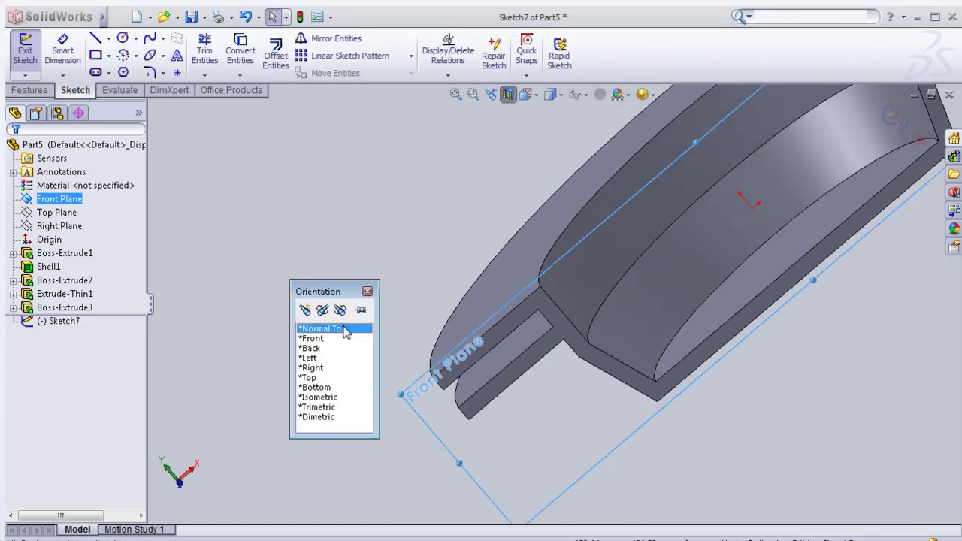
pyautogui.click(345, 330)
# Step: Draw a closed three-line right triangle in the corner gap between the flange plates
pyautogui.click(96, 37)
pyautogui.scroll(-1, 451, 150)
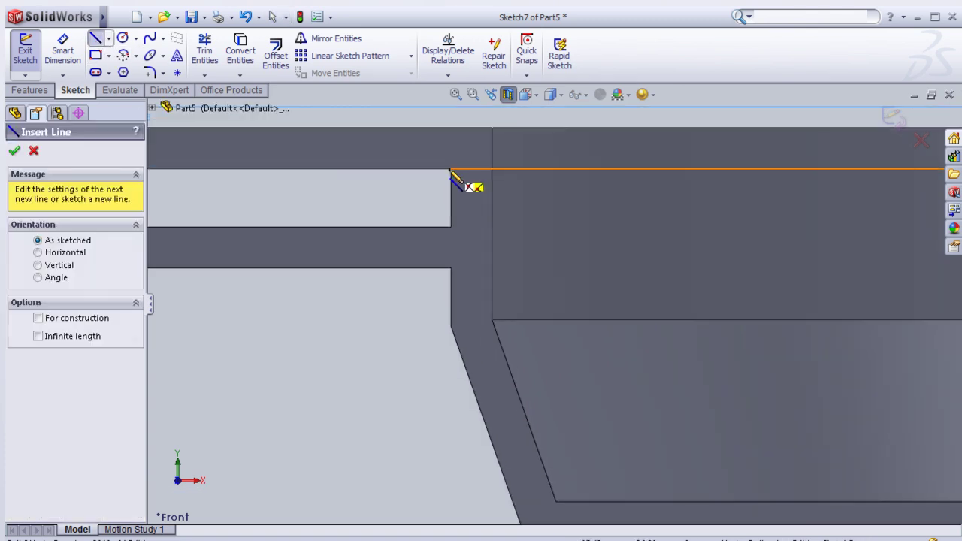
pyautogui.scroll(-2, 451, 170)
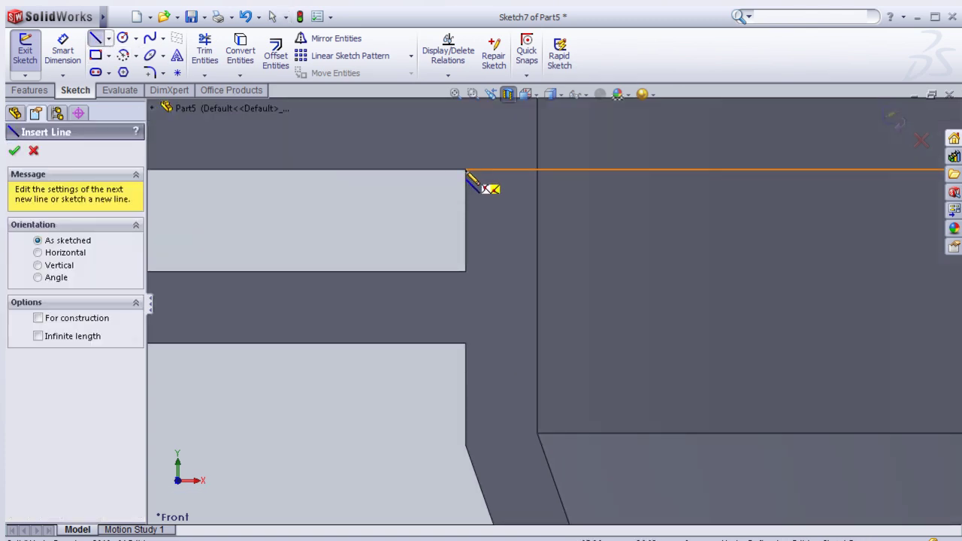
pyautogui.click(465, 171)
pyautogui.click(466, 272)
pyautogui.click(366, 272)
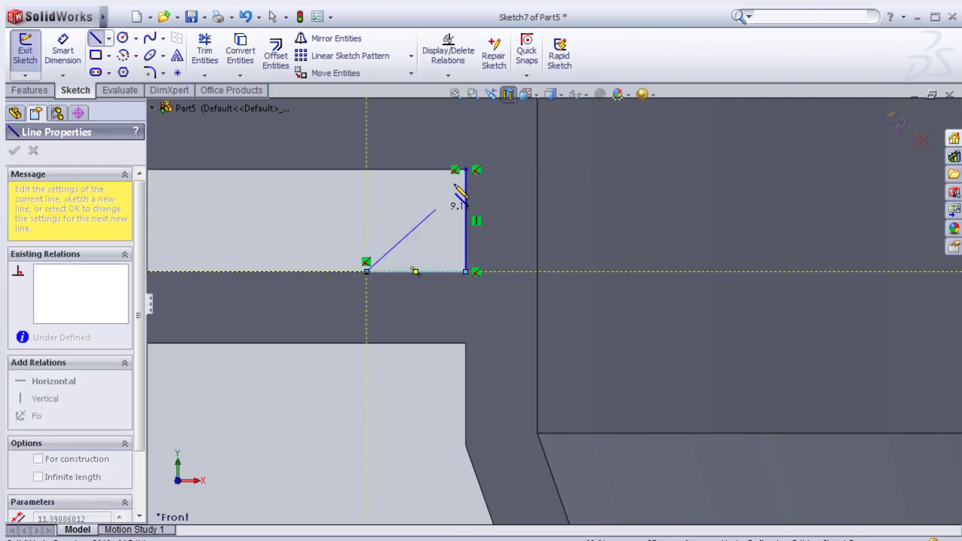
pyautogui.click(465, 171)
pyautogui.press('Escape')
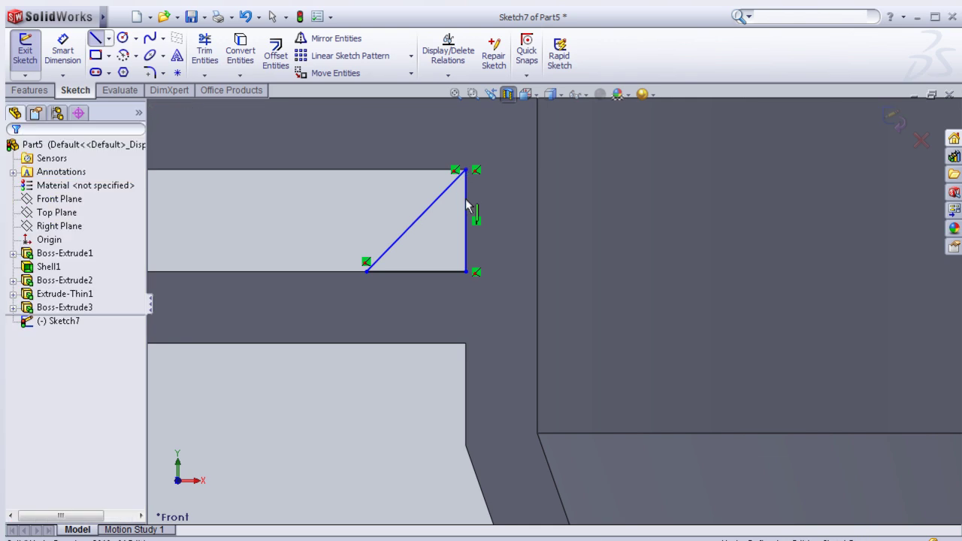
# Step: Add an Equal relation between the triangle's vertical and bottom legs
pyautogui.click(466, 212)
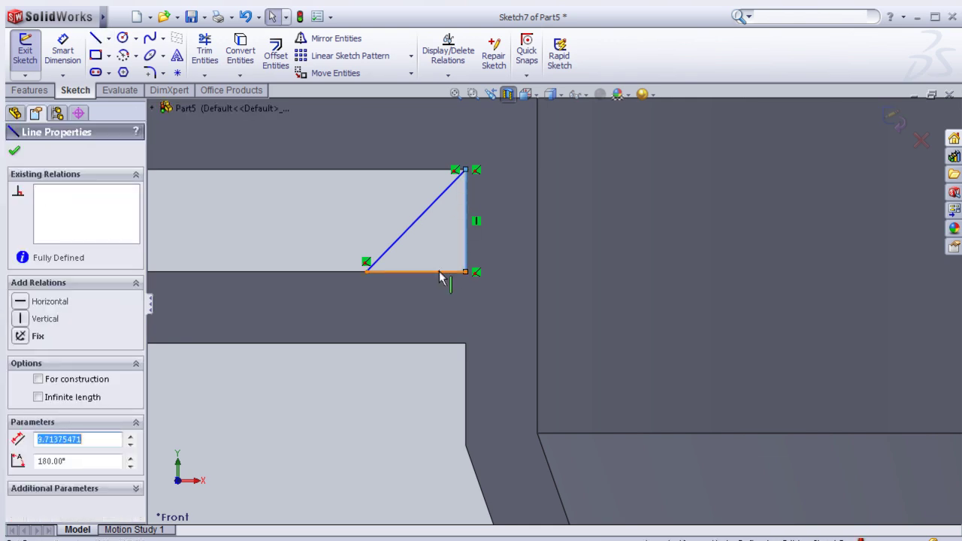
pyautogui.keyDown('ctrl'); pyautogui.click(439, 272); pyautogui.keyUp('ctrl')
pyautogui.click(42, 476)
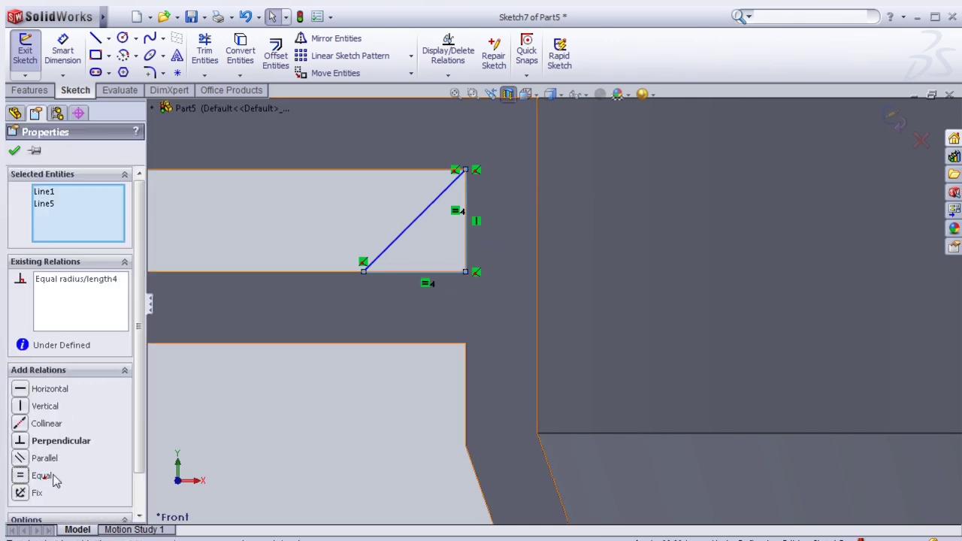
pyautogui.click(13, 151)
# Step: Draw a vertical centerline through the disc centre, from above to below the part
pyautogui.scroll(5, 283, 215)
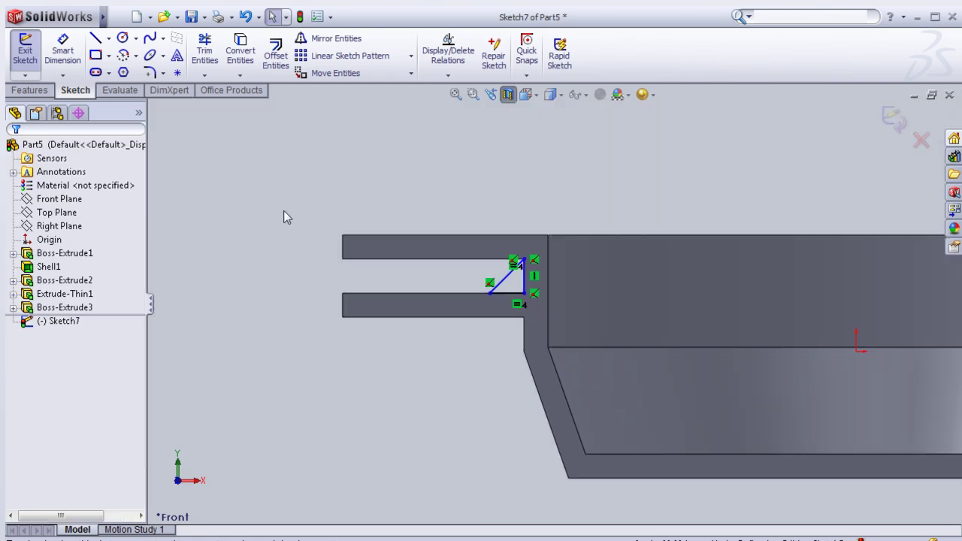
pyautogui.click(108, 37)
pyautogui.click(127, 69)
pyautogui.keyDown('ctrl'); pyautogui.moveTo(852, 257); pyautogui.dragTo(782, 266, button='middle'); pyautogui.keyUp('ctrl')
pyautogui.click(695, 211)
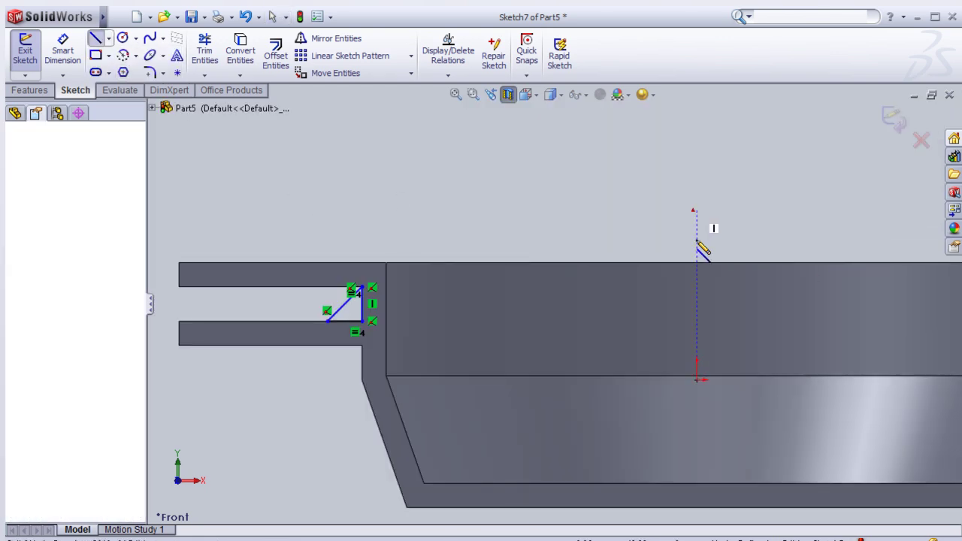
pyautogui.click(698, 443)
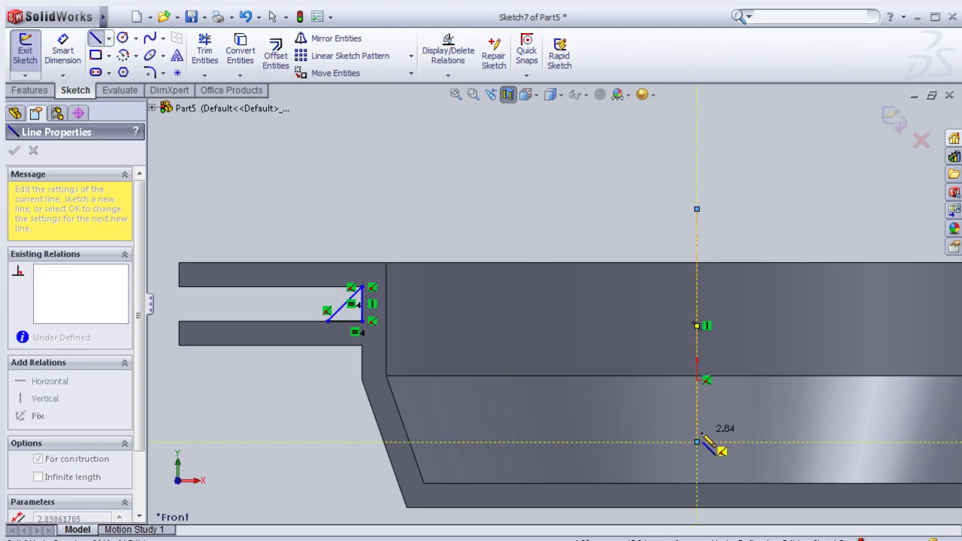
# Step: Revolve the triangle a full 360° about the centerline as Revolve1
pyautogui.press('Escape')
pyautogui.click(29, 91)
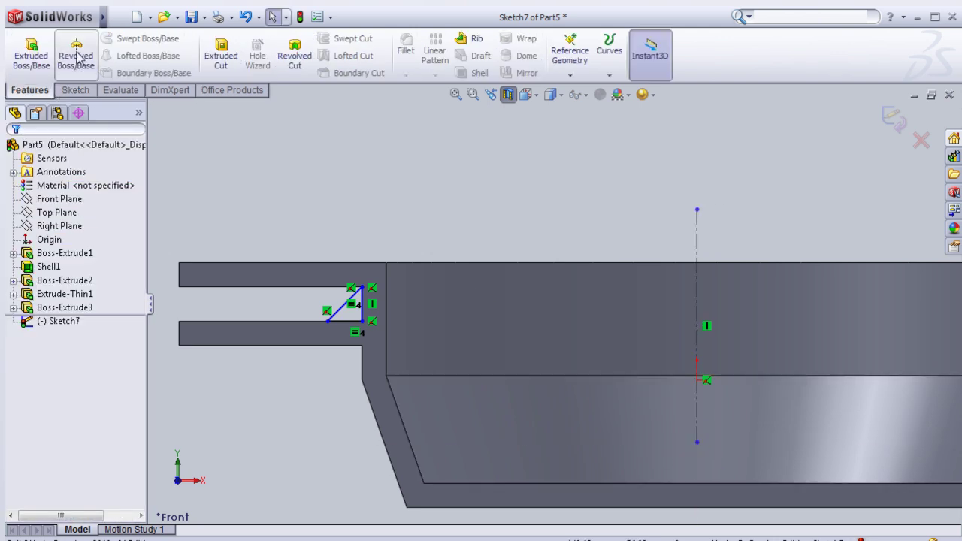
pyautogui.click(76, 56)
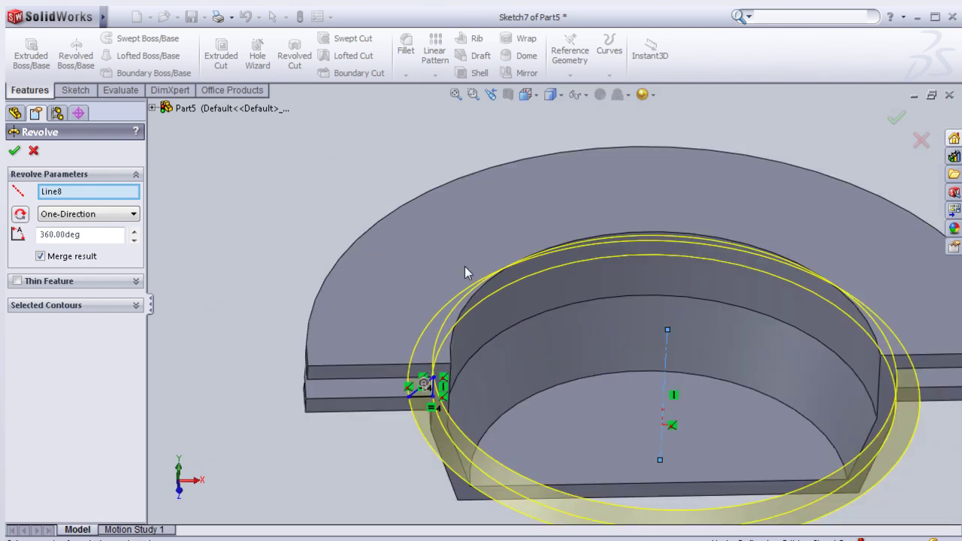
pyautogui.click(13, 150)
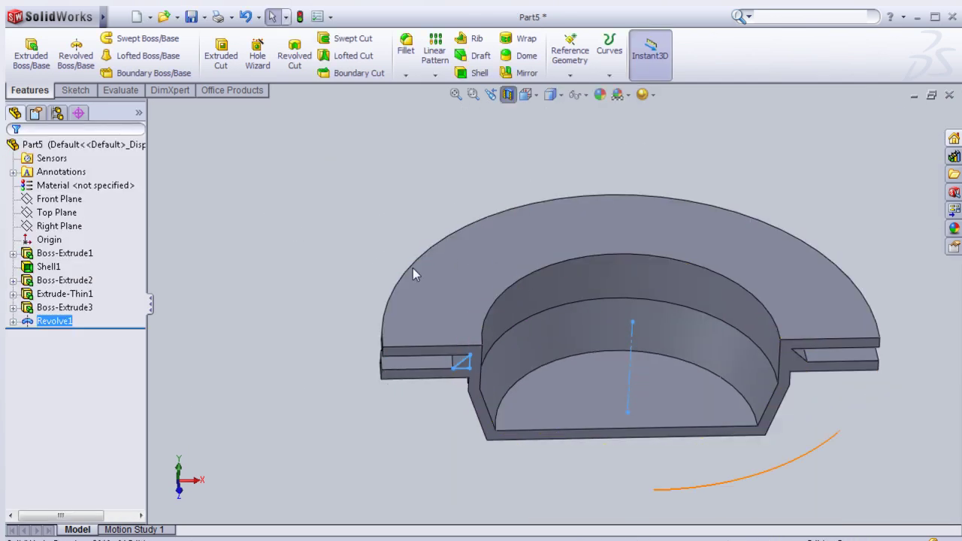
# Step: Turn off the section view and zoom in on the whole disc
pyautogui.moveTo(472, 468)
pyautogui.mouseDown(button='middle')
pyautogui.moveTo(549, 444)
pyautogui.moveTo(554, 313)
pyautogui.moveTo(544, 393)
pyautogui.moveTo(584, 441)
pyautogui.moveTo(638, 442)
pyautogui.moveTo(559, 442)
pyautogui.moveTo(534, 431)
pyautogui.moveTo(524, 446)
pyautogui.moveTo(416, 423)
pyautogui.moveTo(429, 429)
pyautogui.mouseUp(button='middle')
pyautogui.scroll(-2, 509, 402)
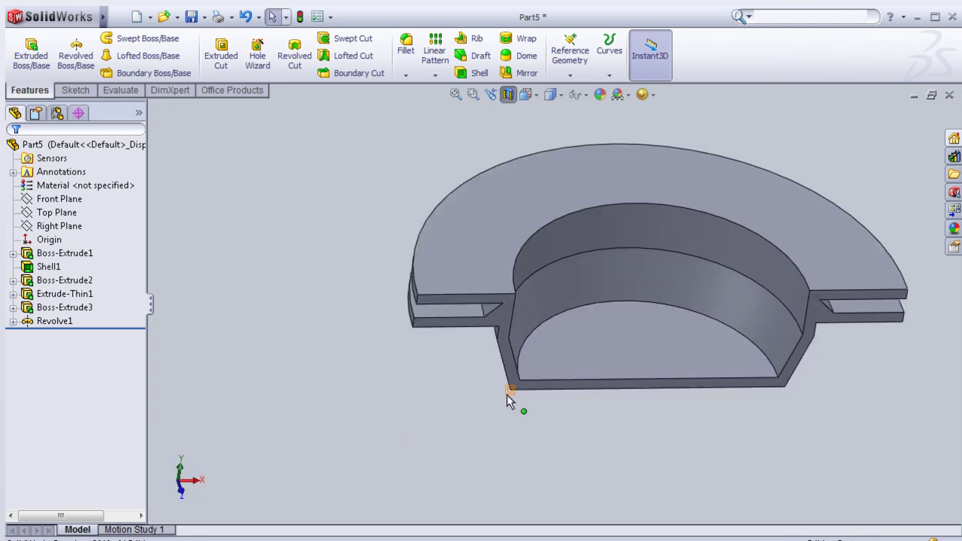
pyautogui.click(508, 97)
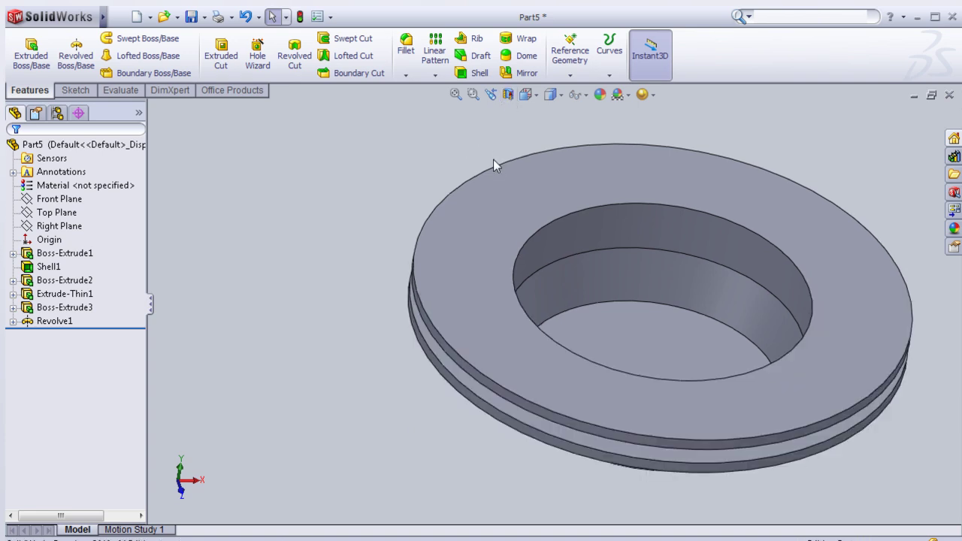
pyautogui.scroll(-1, 395, 380)
pyautogui.scroll(-3, 451, 390)
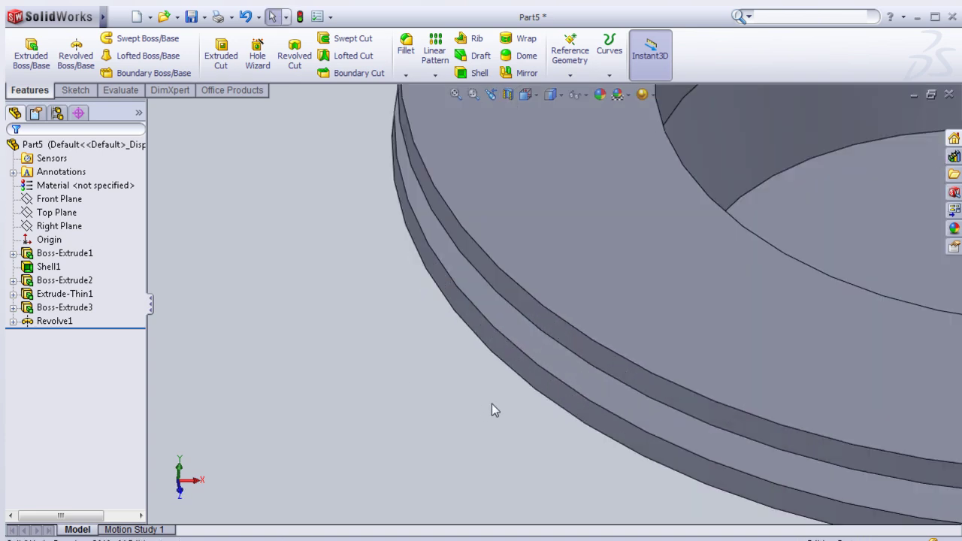
# Step: Start a sketch on the disc's ring face and view it Normal To
pyautogui.click(569, 383)
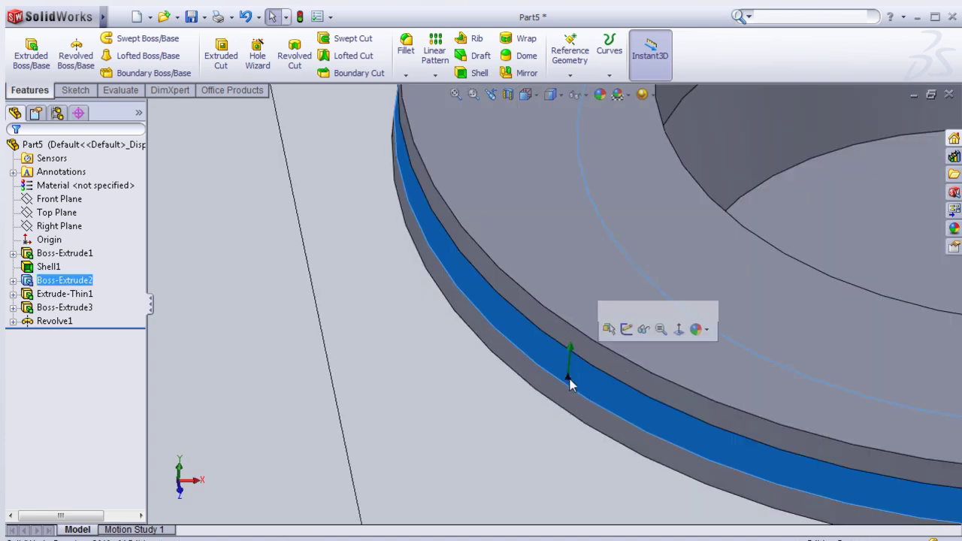
pyautogui.click(626, 338)
pyautogui.press('space')
pyautogui.click(676, 399)
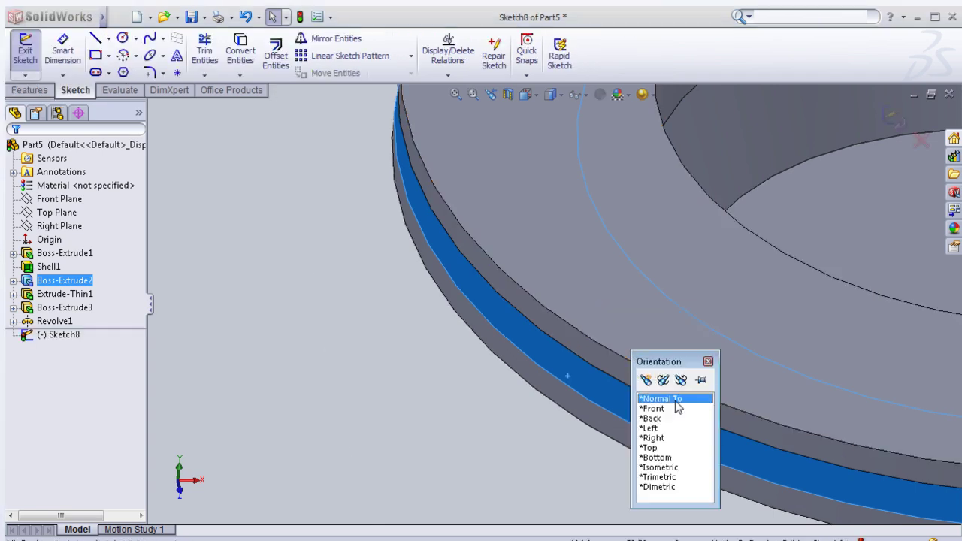
pyautogui.scroll(-3, 565, 258)
pyautogui.scroll(3, 554, 180)
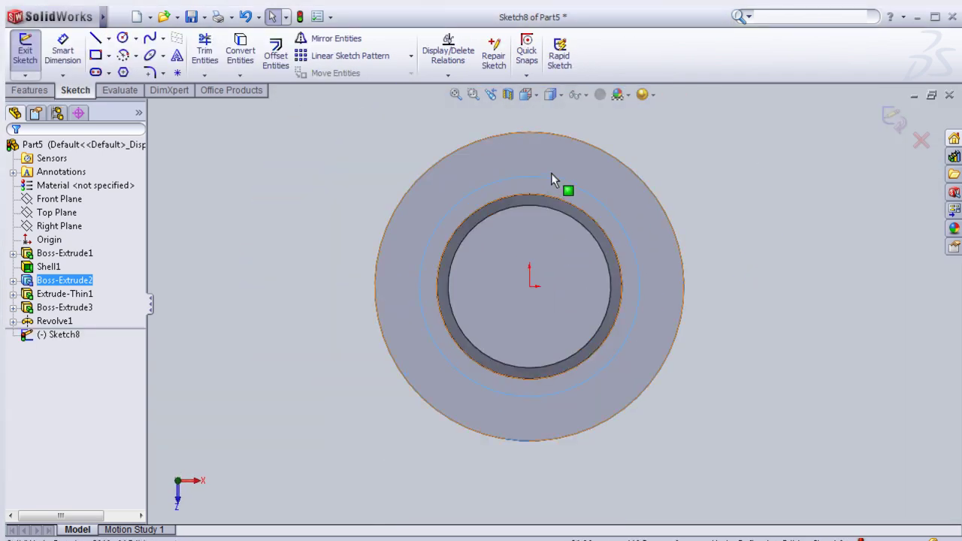
pyautogui.scroll(-1, 551, 179)
# Step: Draw a vertical construction centreline from the top of the rim to the origin
pyautogui.click(109, 40)
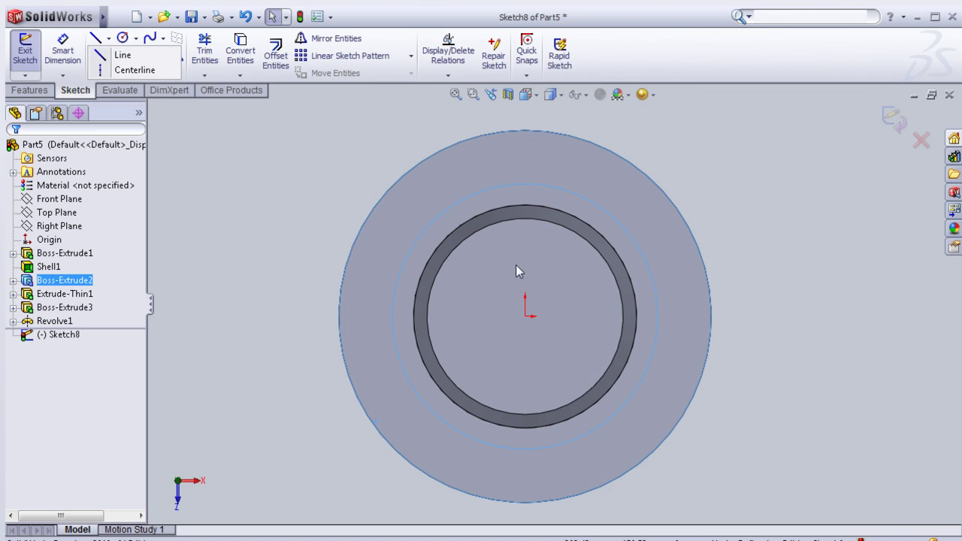
pyautogui.click(111, 40)
pyautogui.click(111, 38)
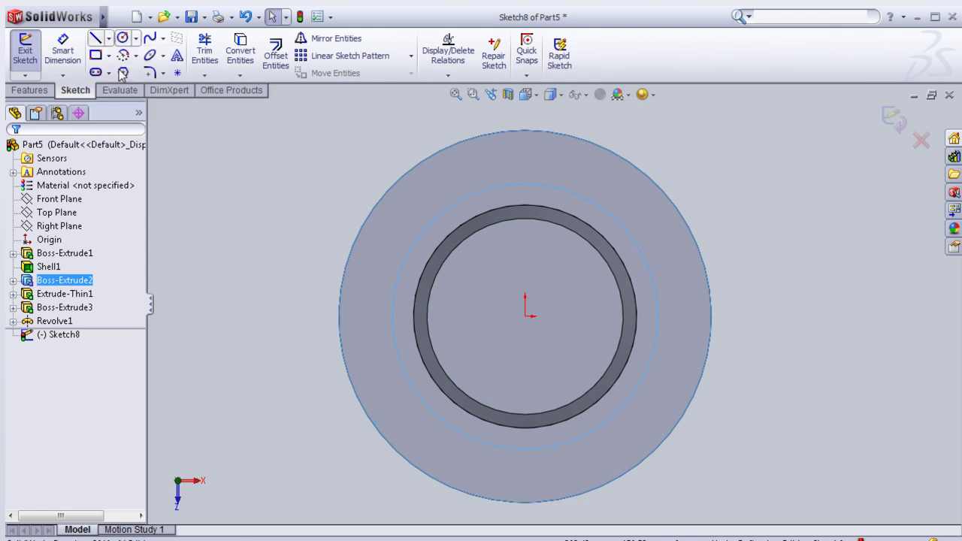
pyautogui.click(124, 70)
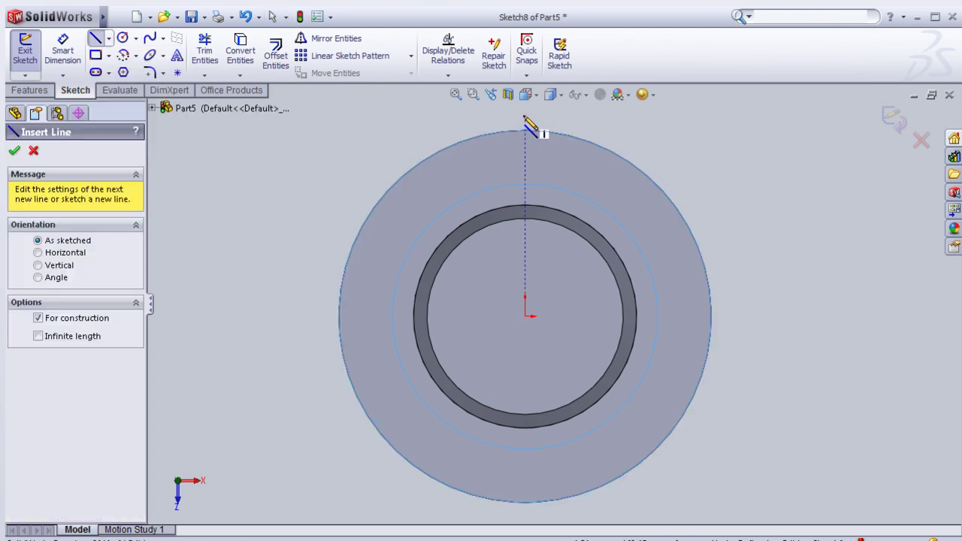
pyautogui.click(524, 118)
pyautogui.click(526, 519)
pyautogui.press('Escape')
pyautogui.scroll(-2, 526, 192)
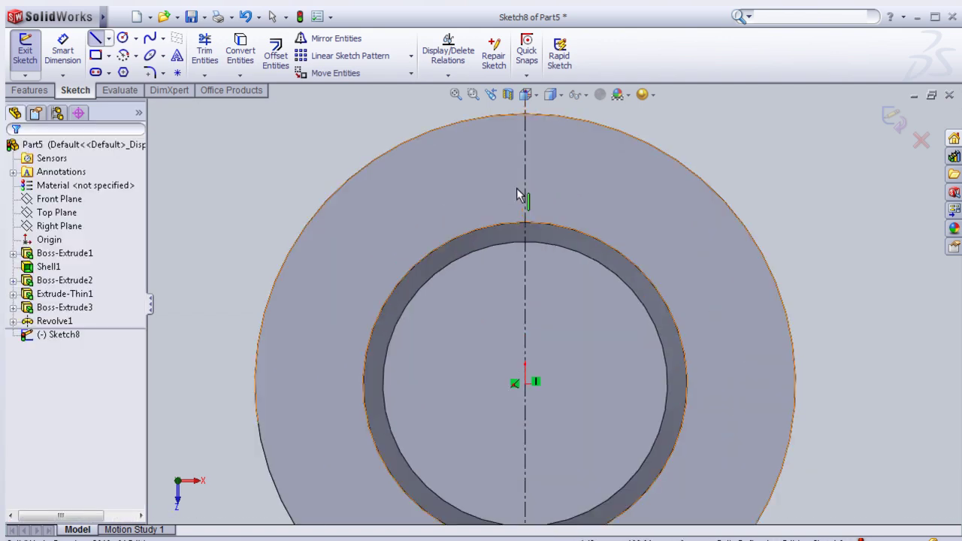
pyautogui.scroll(-1, 537, 150)
pyautogui.scroll(-3, 541, 149)
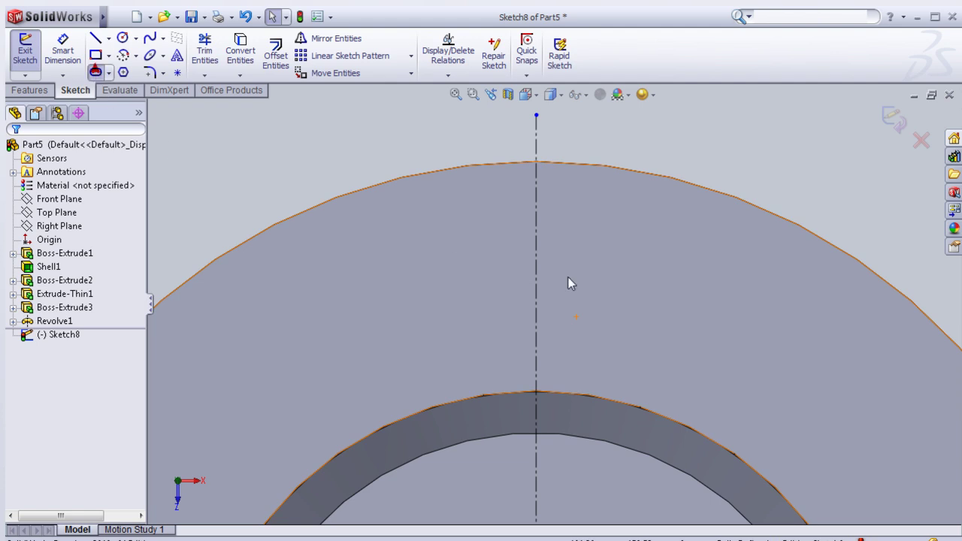
# Step: Draw a straight slot along the vertical centreline
pyautogui.click(538, 366)
pyautogui.click(549, 368)
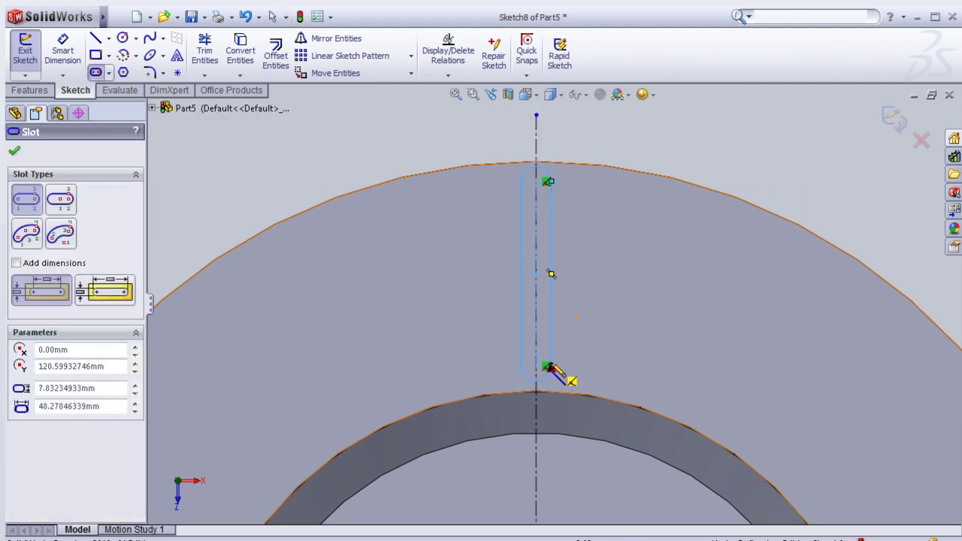
pyautogui.press('Escape')
pyautogui.scroll(-1, 587, 200)
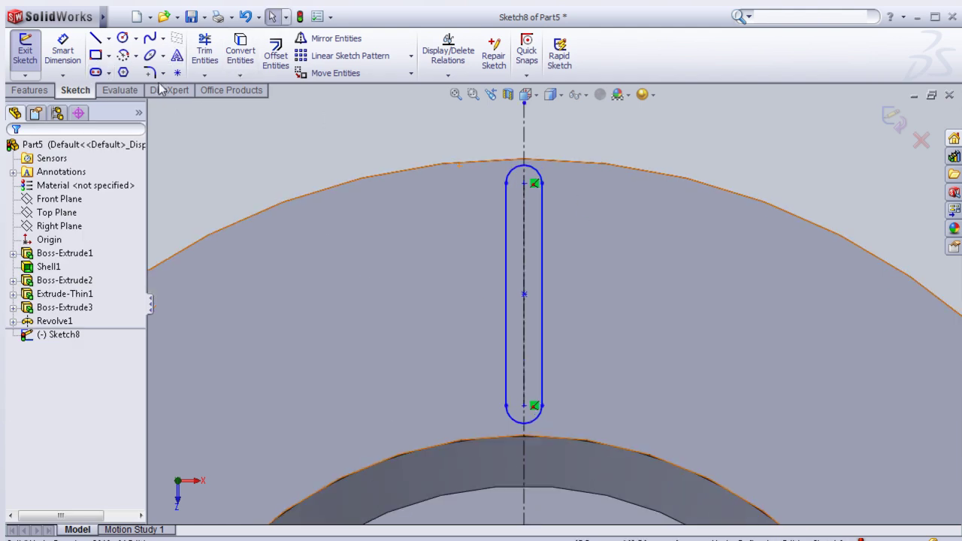
pyautogui.scroll(-2, 533, 182)
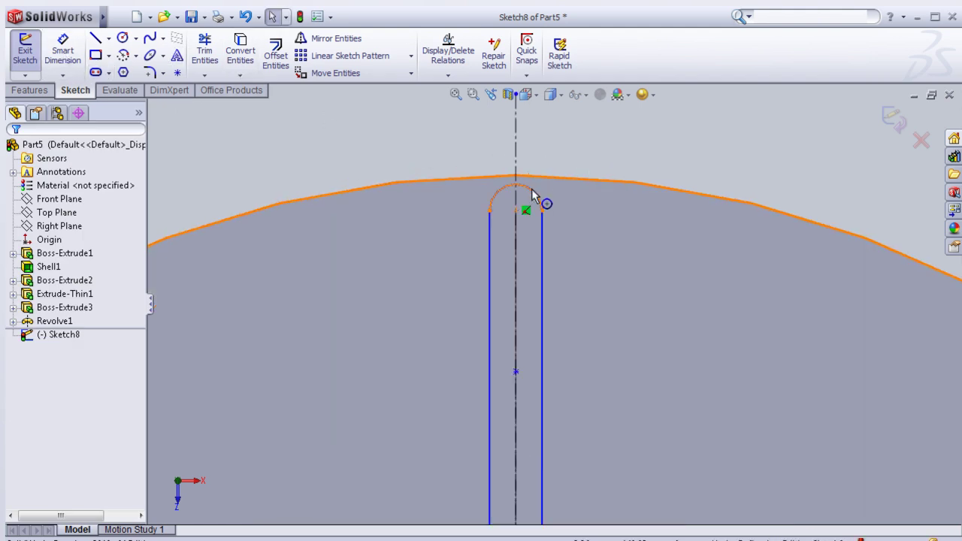
# Step: Make the slot's upper rounded end tangent to the disc's outer rim
pyautogui.click(532, 194)
pyautogui.keyDown('ctrl'); pyautogui.click(538, 181); pyautogui.keyUp('ctrl')
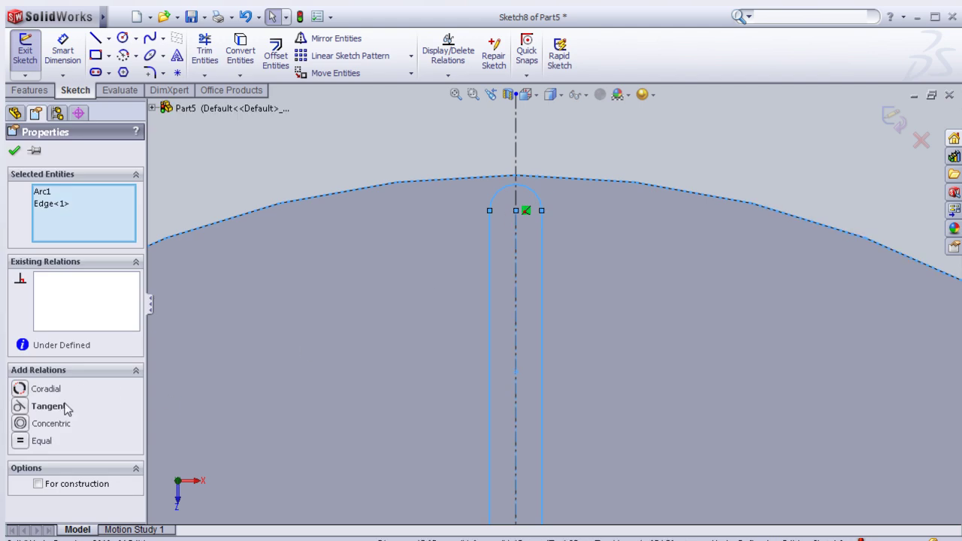
pyautogui.scroll(2, 560, 483)
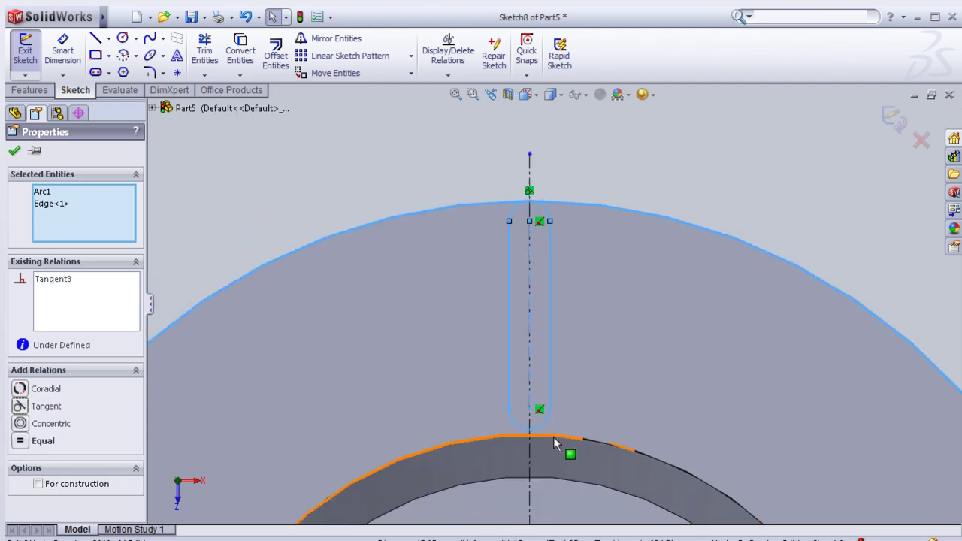
pyautogui.scroll(-1, 554, 437)
pyautogui.scroll(-1, 524, 413)
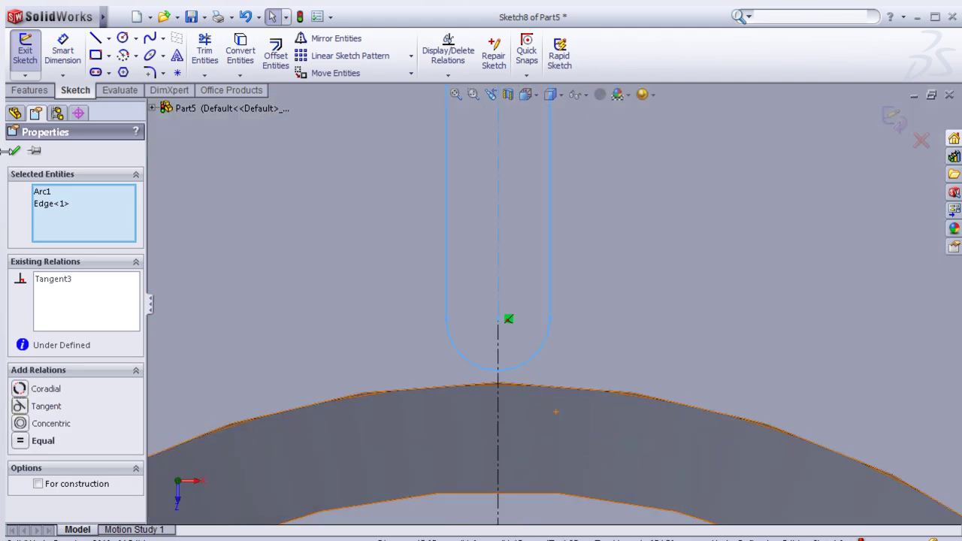
pyautogui.click(13, 150)
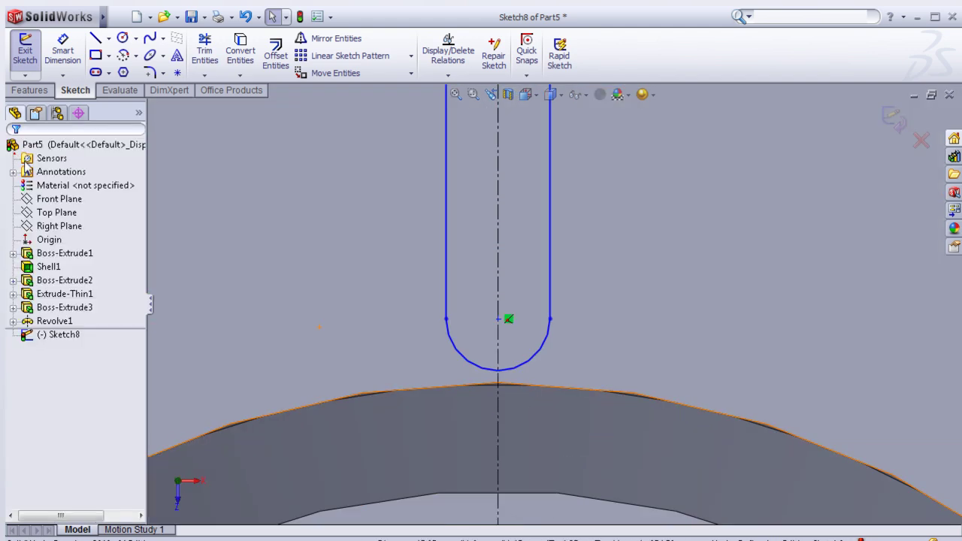
# Step: Make the slot's lower rounded end tangent to the inner ring edge
pyautogui.click(503, 371)
pyautogui.keyDown('ctrl'); pyautogui.click(510, 385); pyautogui.keyUp('ctrl')
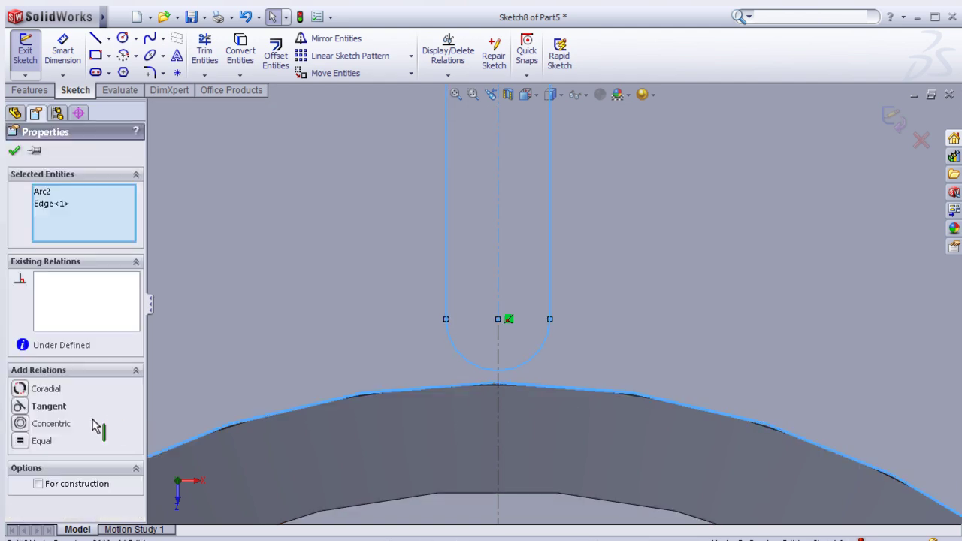
pyautogui.click(66, 408)
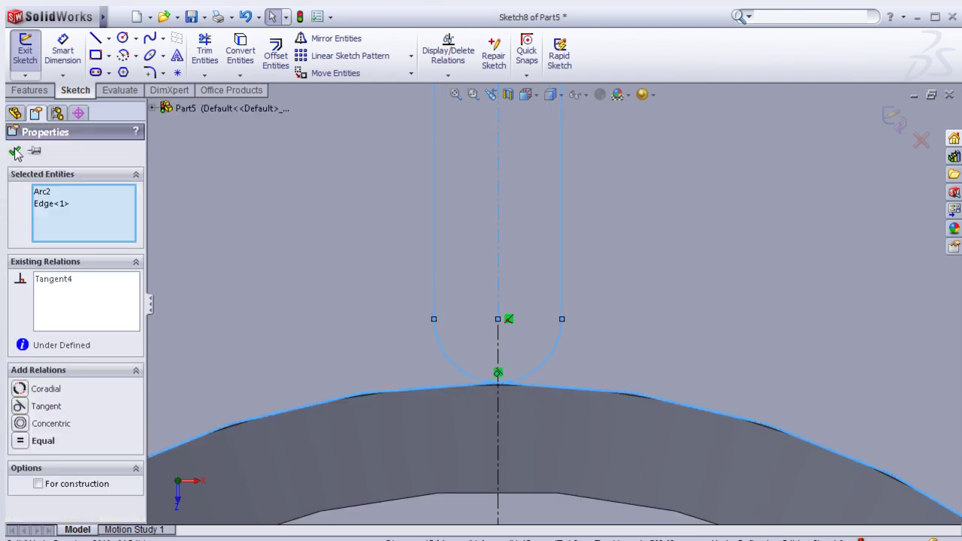
pyautogui.click(15, 152)
pyautogui.scroll(3, 563, 211)
pyautogui.scroll(-1, 570, 173)
pyautogui.scroll(-1, 560, 145)
pyautogui.scroll(-2, 559, 145)
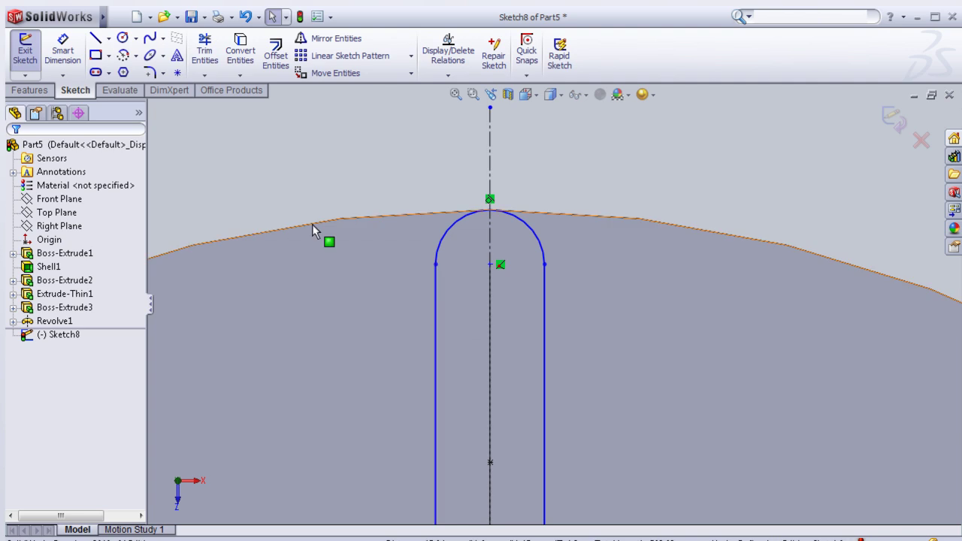
# Step: Dimension the slot width to 5 mm
pyautogui.click(62, 51)
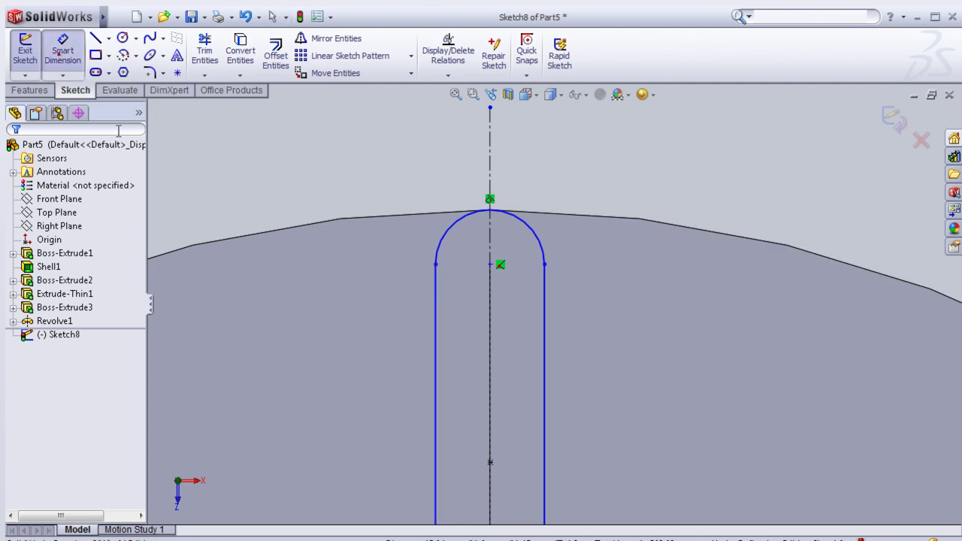
pyautogui.click(436, 319)
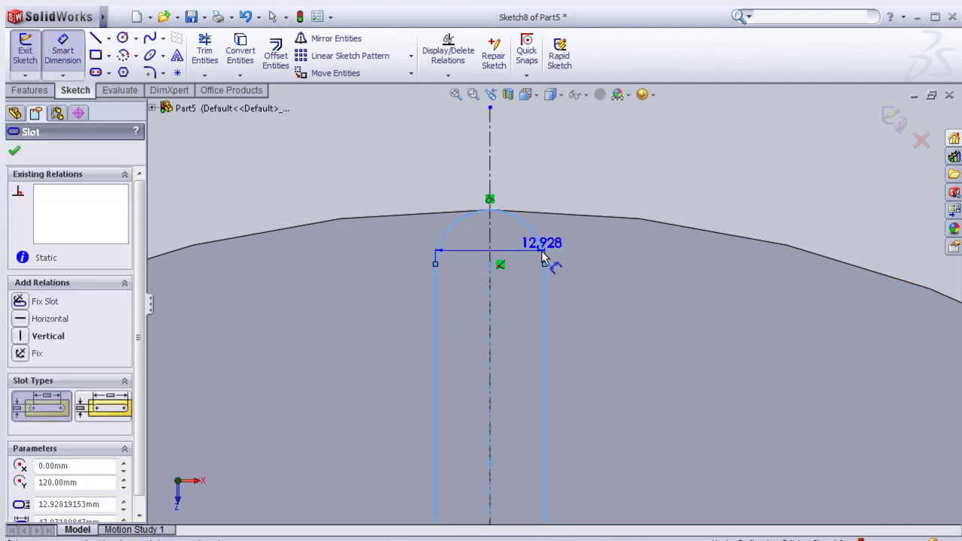
pyautogui.scroll(2, 498, 200)
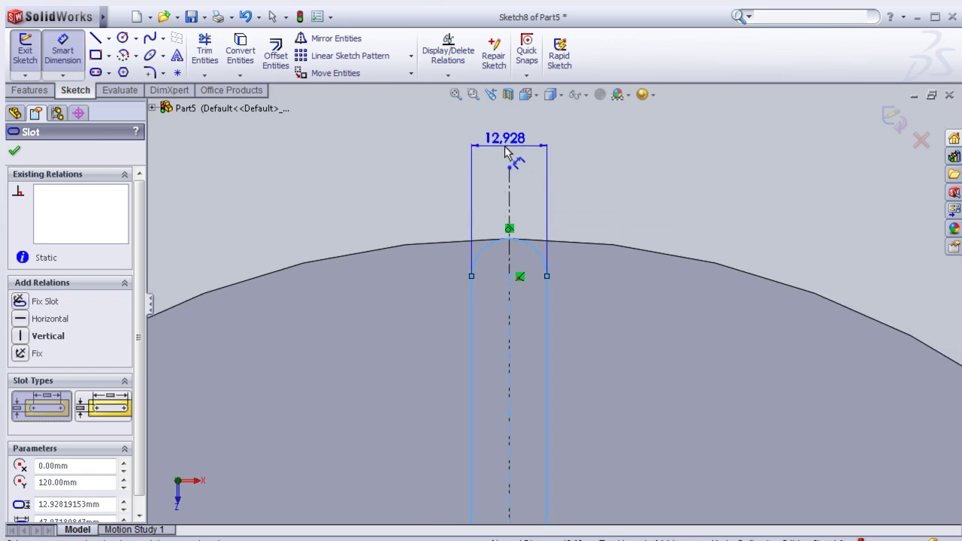
pyautogui.click(508, 154)
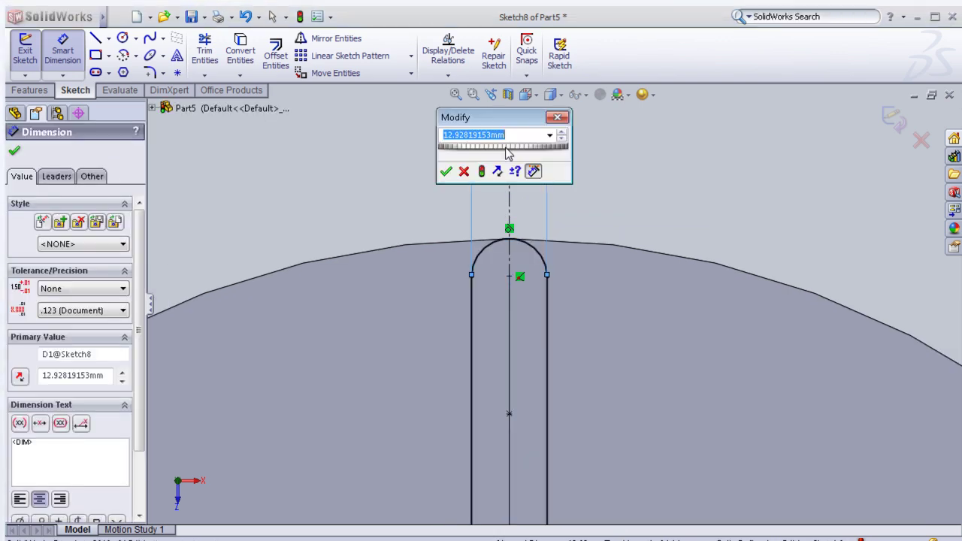
pyautogui.click(444, 172)
pyautogui.moveTo(590, 156)
pyautogui.mouseDown(button='middle')
pyautogui.moveTo(566, 271)
pyautogui.moveTo(576, 289)
pyautogui.moveTo(586, 268)
pyautogui.mouseUp(button='middle')
pyautogui.moveTo(666, 189)
pyautogui.mouseDown(button='middle')
pyautogui.moveTo(654, 183)
pyautogui.moveTo(648, 205)
pyautogui.mouseUp(button='middle')
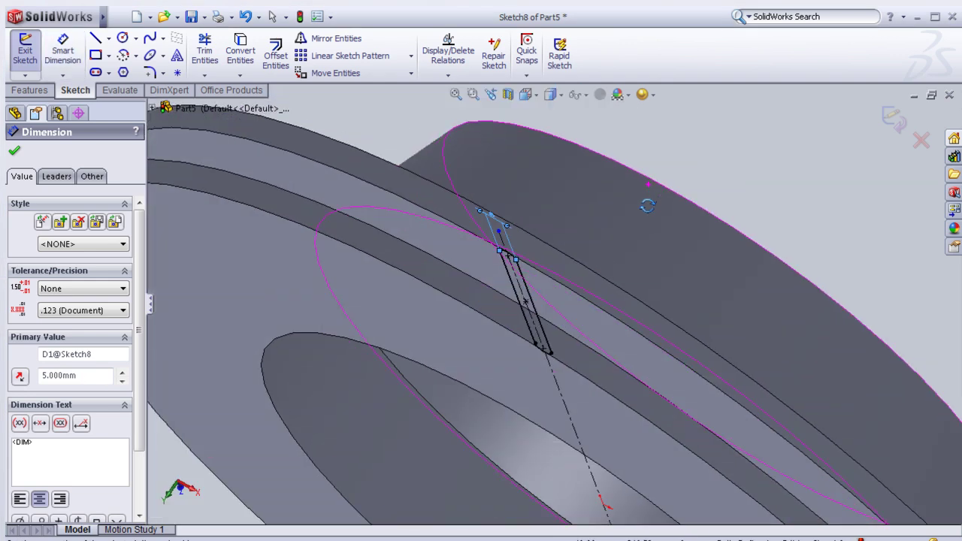
pyautogui.click(30, 91)
# Step: Extrude the slot Up To Surface, ending on the chosen disc plate face, as Boss-Extrude4
pyautogui.click(32, 53)
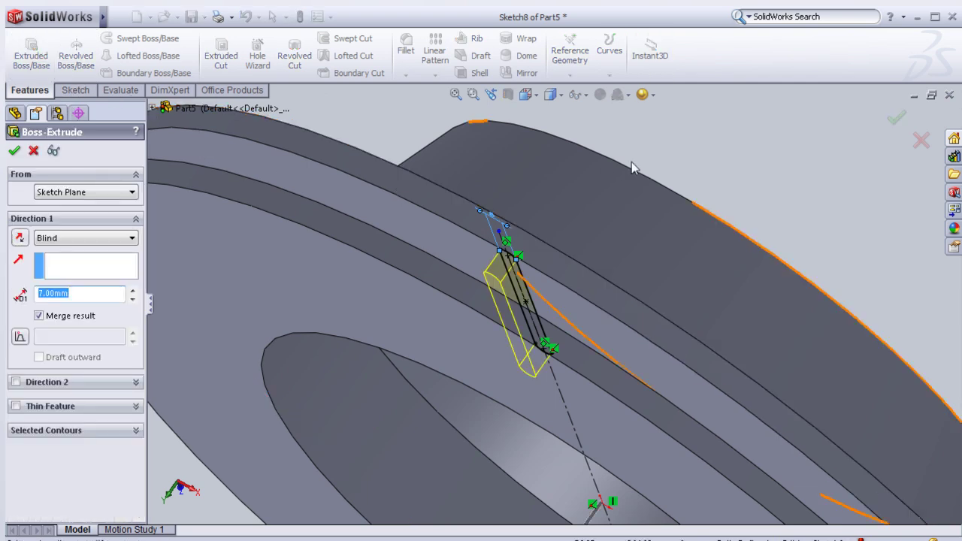
pyautogui.click(112, 240)
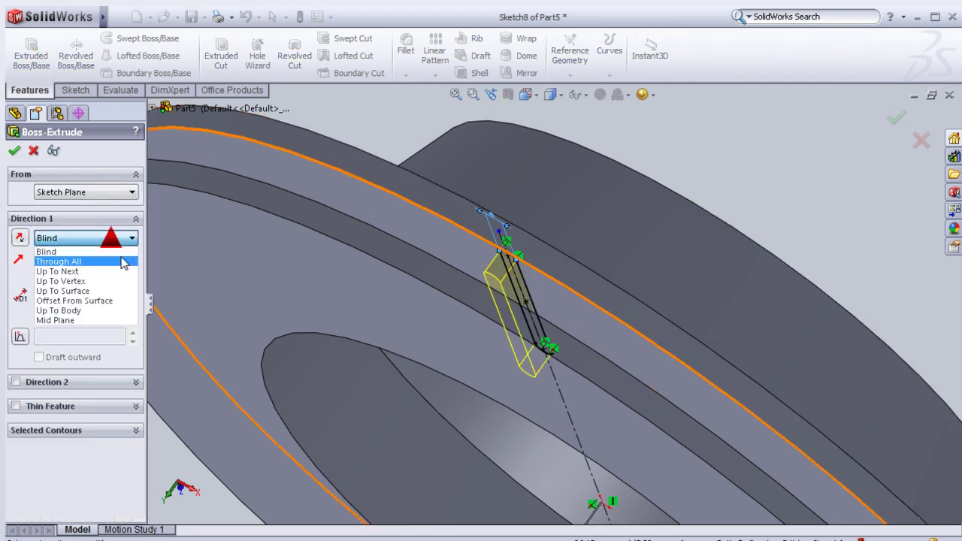
pyautogui.click(63, 290)
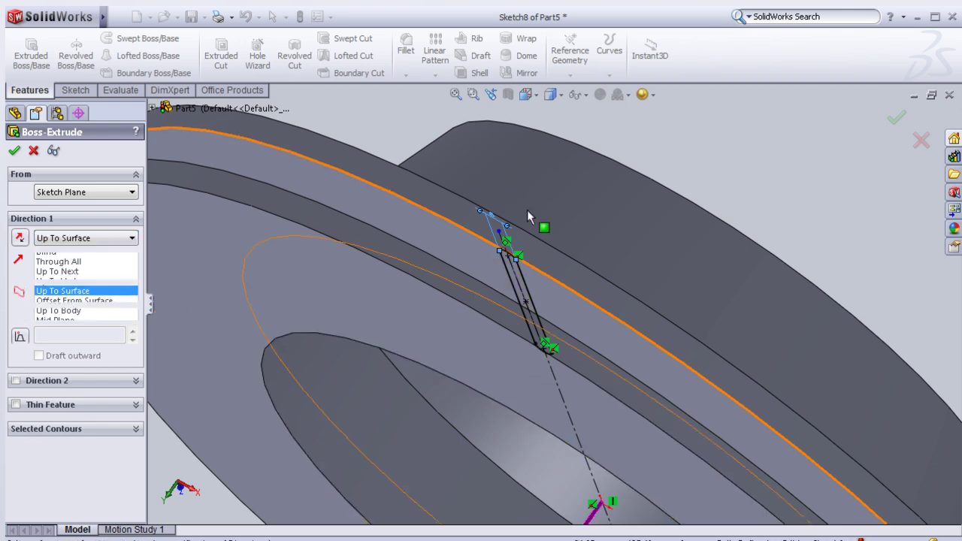
pyautogui.moveTo(735, 160)
pyautogui.mouseDown(button='middle')
pyautogui.moveTo(704, 201)
pyautogui.moveTo(599, 279)
pyautogui.mouseUp(button='middle')
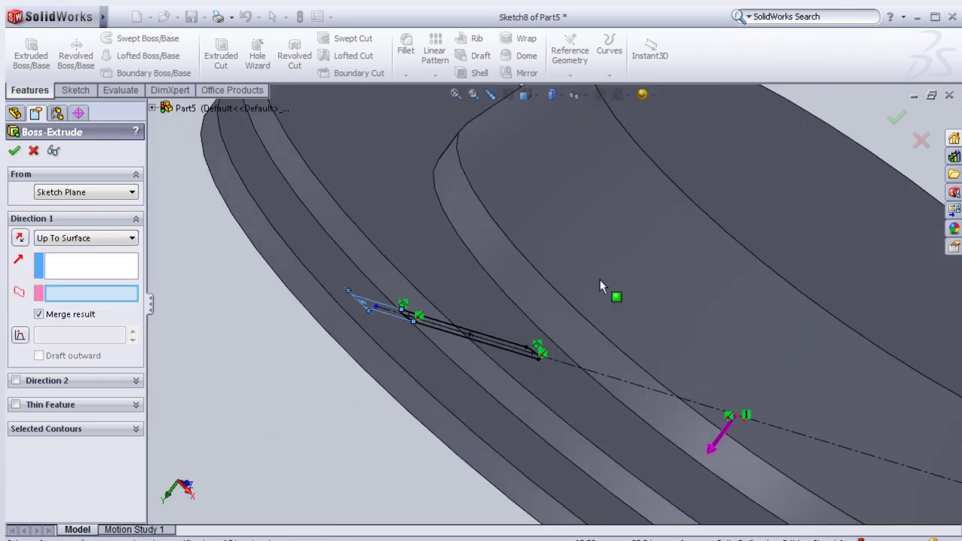
pyautogui.click(430, 382)
pyautogui.moveTo(334, 416); pyautogui.dragTo(318, 402, button='middle')
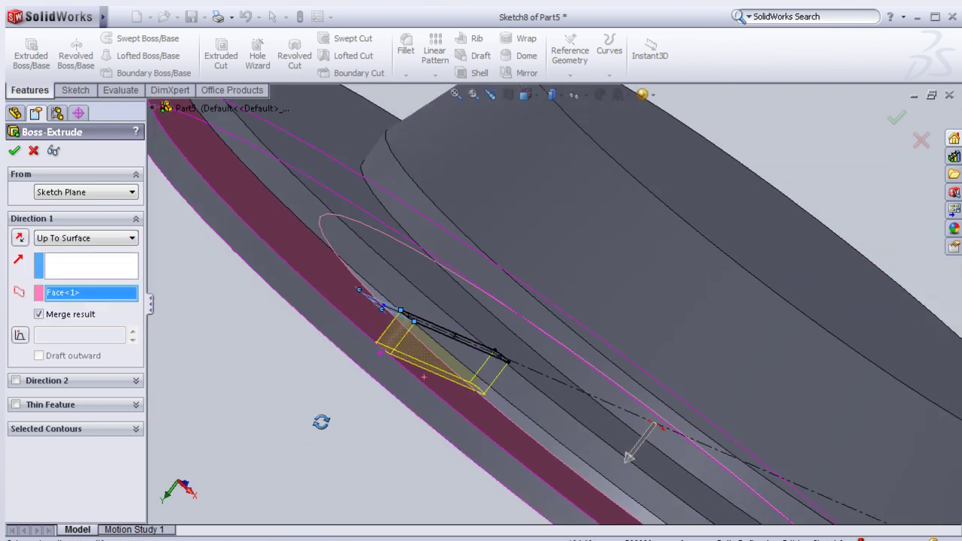
pyautogui.scroll(3, 317, 402)
pyautogui.press('Return')
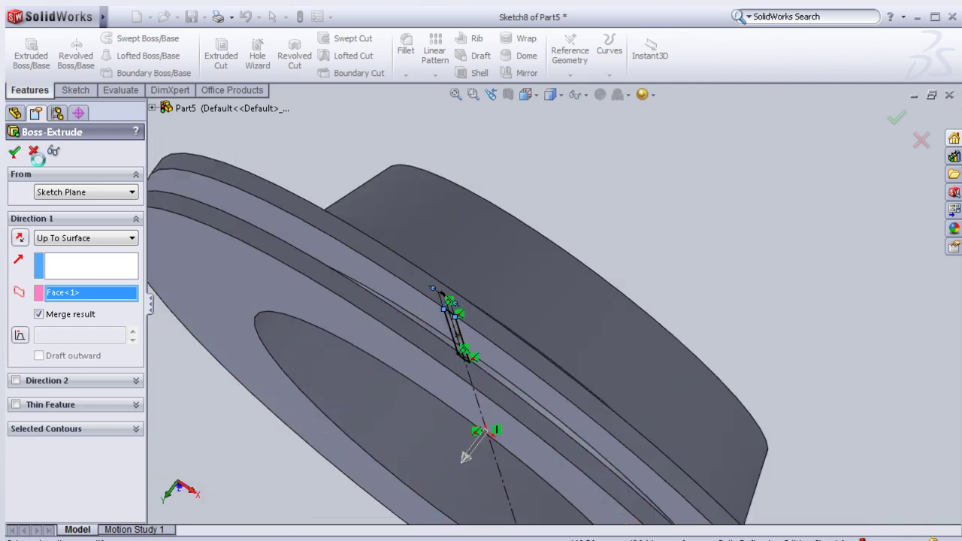
pyautogui.moveTo(626, 224)
pyautogui.mouseDown(button='middle')
pyautogui.moveTo(666, 239)
pyautogui.moveTo(672, 178)
pyautogui.moveTo(686, 161)
pyautogui.moveTo(659, 170)
pyautogui.mouseUp(button='middle')
# Step: Circular-pattern the rib 40 times, equally spaced over 360° about the inner circular edge
pyautogui.click(435, 76)
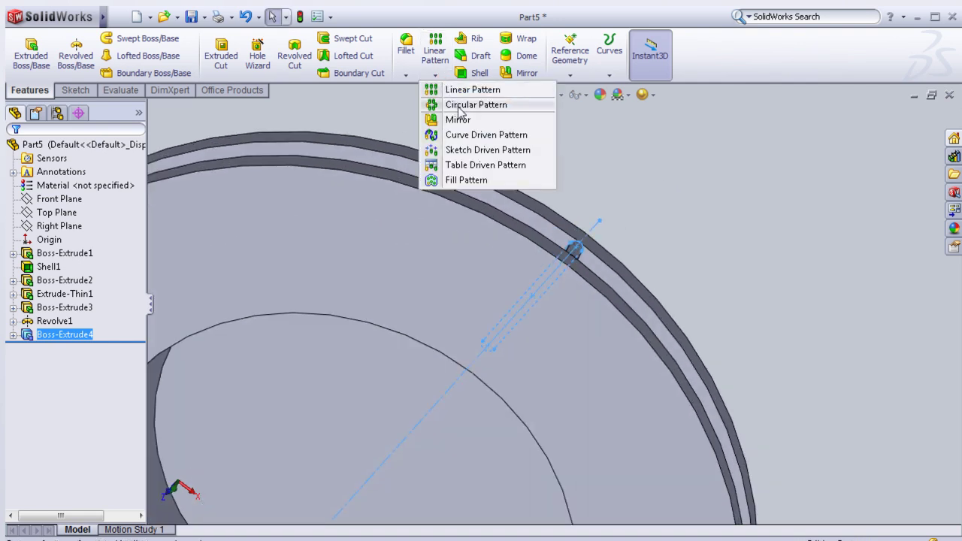
pyautogui.click(461, 105)
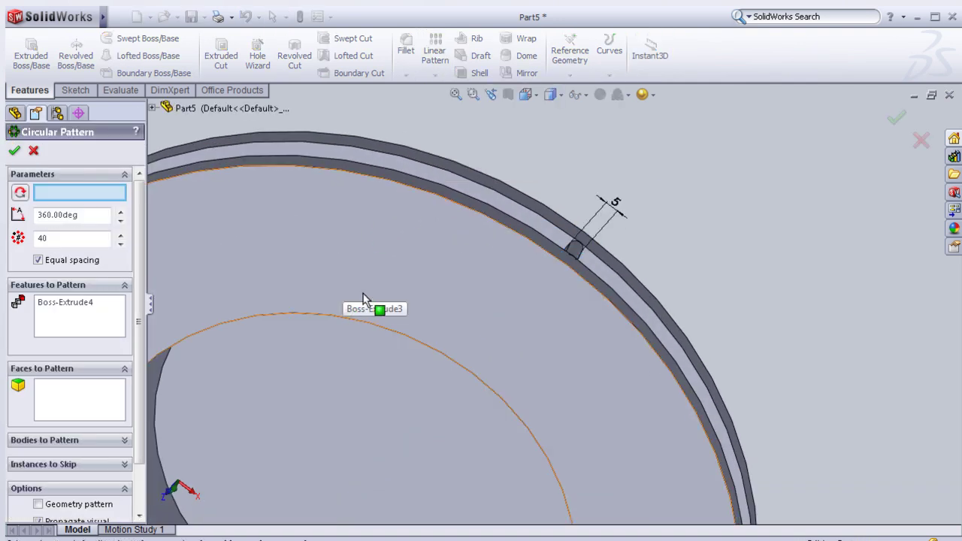
pyautogui.moveTo(386, 308); pyautogui.dragTo(426, 357, button='middle')
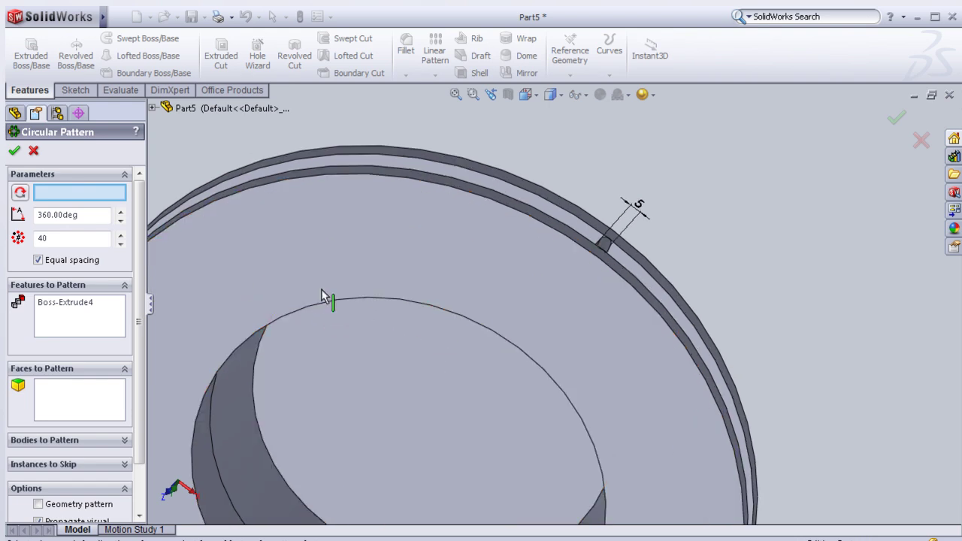
pyautogui.scroll(-2, 327, 301)
pyautogui.scroll(-1, 326, 301)
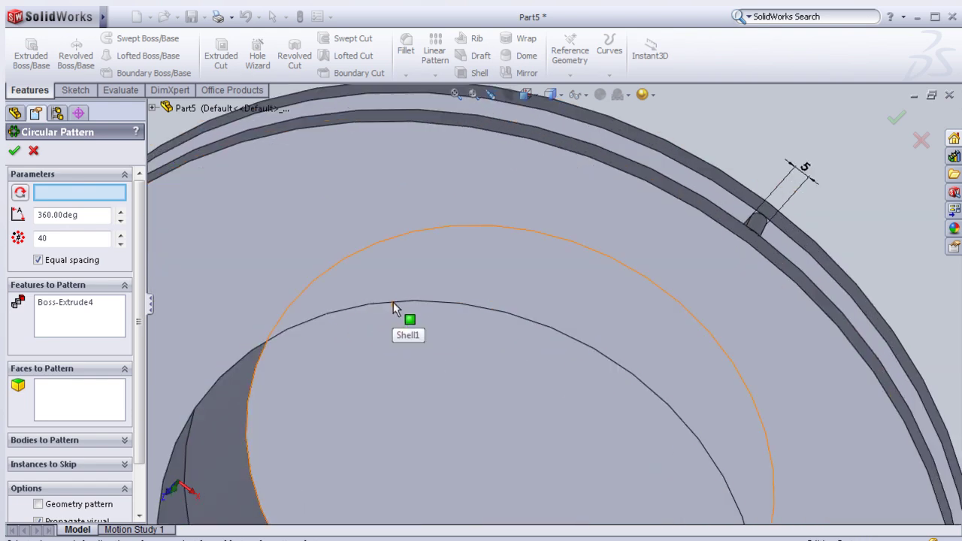
pyautogui.click(396, 302)
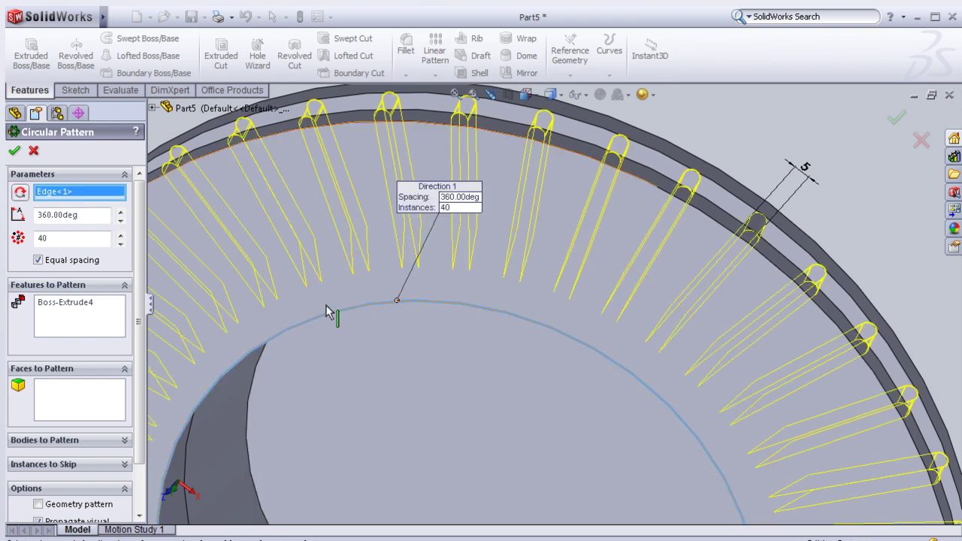
pyautogui.scroll(2, 346, 337)
pyautogui.scroll(2, 348, 331)
pyautogui.scroll(3, 548, 308)
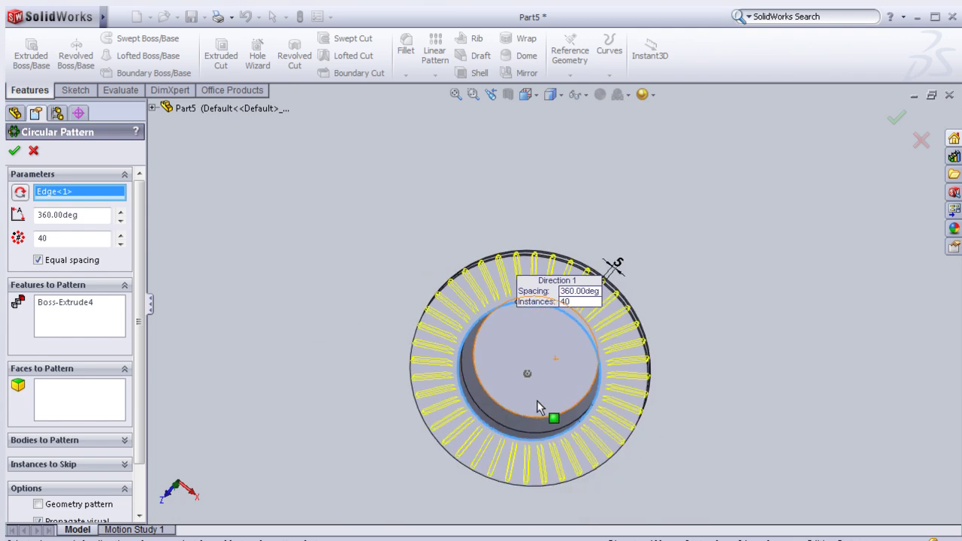
pyautogui.moveTo(356, 449); pyautogui.dragTo(395, 382, button='middle')
pyautogui.scroll(2, 516, 383)
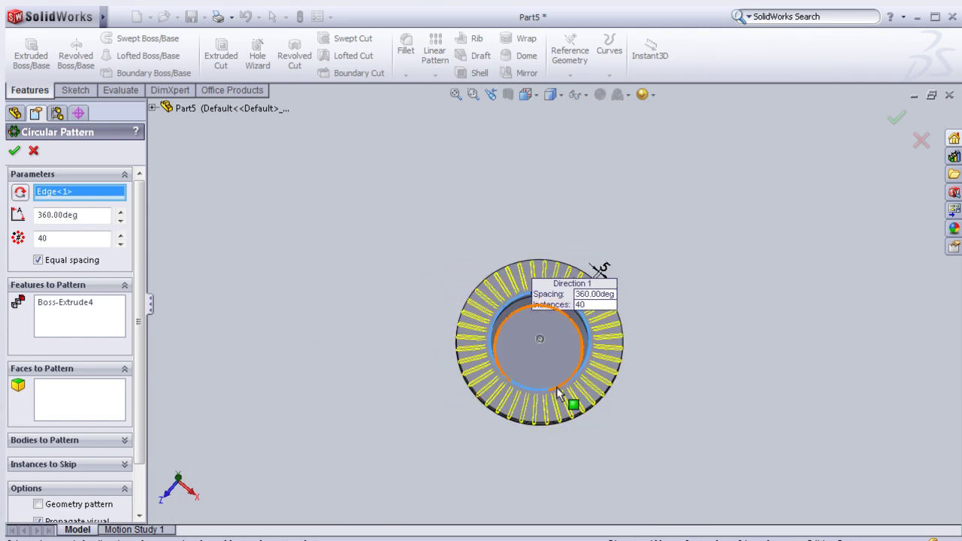
pyautogui.scroll(-3, 581, 391)
pyautogui.moveTo(581, 391)
pyautogui.mouseDown(button='middle')
pyautogui.moveTo(451, 364)
pyautogui.moveTo(489, 344)
pyautogui.moveTo(468, 301)
pyautogui.moveTo(410, 290)
pyautogui.moveTo(369, 322)
pyautogui.mouseUp(button='middle')
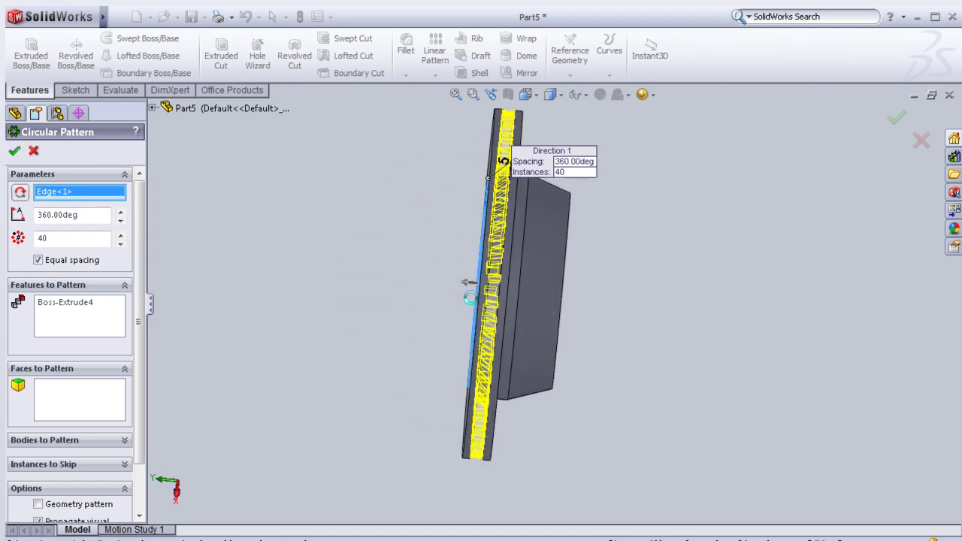
pyautogui.press('Return')
pyautogui.moveTo(399, 266)
pyautogui.mouseDown(button='middle')
pyautogui.moveTo(493, 318)
pyautogui.moveTo(617, 310)
pyautogui.moveTo(597, 299)
pyautogui.moveTo(596, 284)
pyautogui.moveTo(537, 331)
pyautogui.moveTo(305, 319)
pyautogui.moveTo(341, 292)
pyautogui.moveTo(341, 263)
pyautogui.mouseUp(button='middle')
pyautogui.moveTo(489, 402); pyautogui.dragTo(555, 404, button='middle')
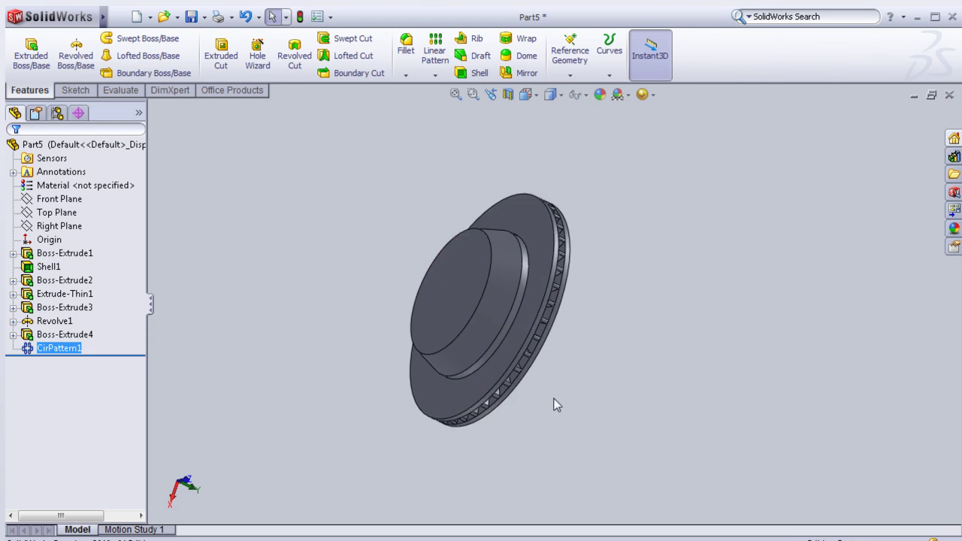
pyautogui.scroll(-2, 555, 403)
pyautogui.hotkey('alt', 'Tab')
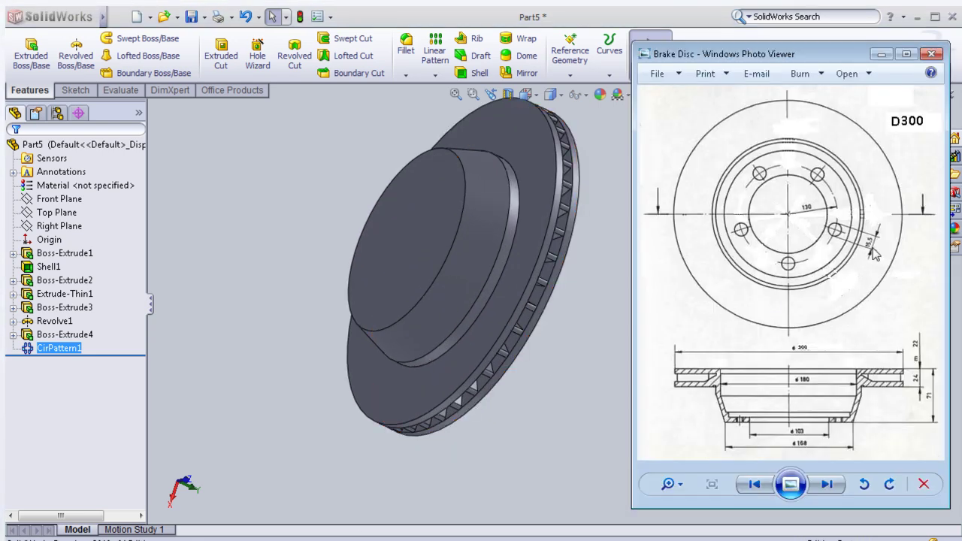
pyautogui.click(236, 335)
pyautogui.moveTo(333, 275)
pyautogui.mouseDown(button='middle')
pyautogui.moveTo(278, 294)
pyautogui.moveTo(319, 323)
pyautogui.mouseUp(button='middle')
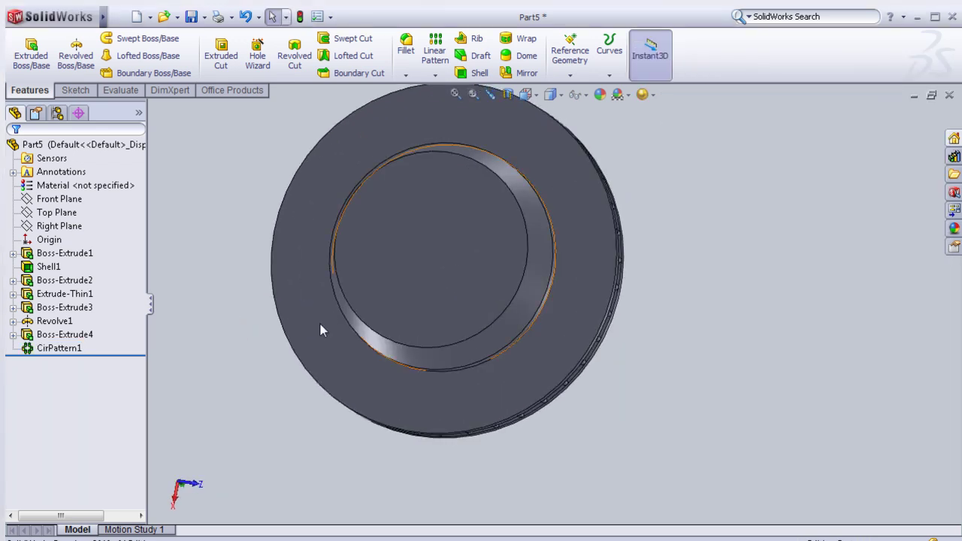
pyautogui.click(429, 260)
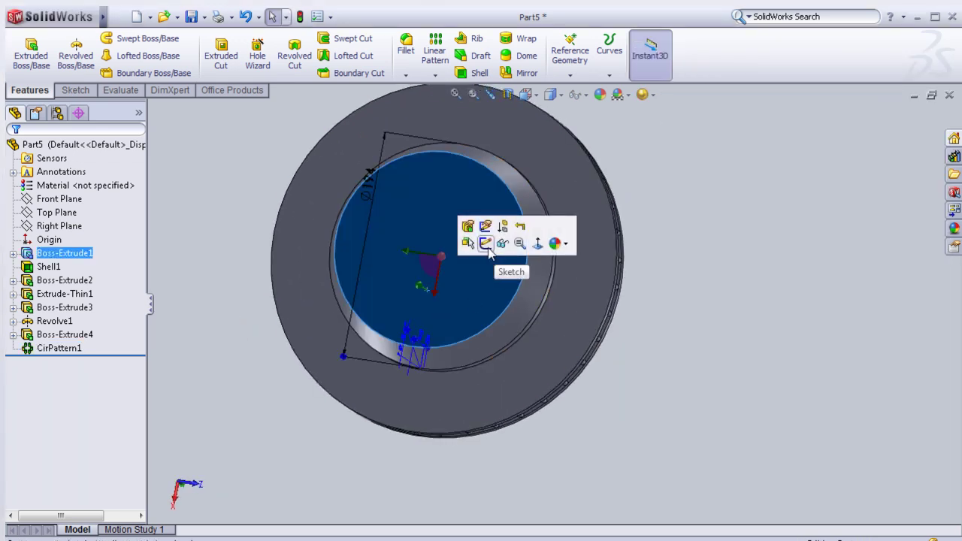
# Step: Sketch a centre-radius circle at the origin on the hub face, viewed Normal To
pyautogui.click(485, 244)
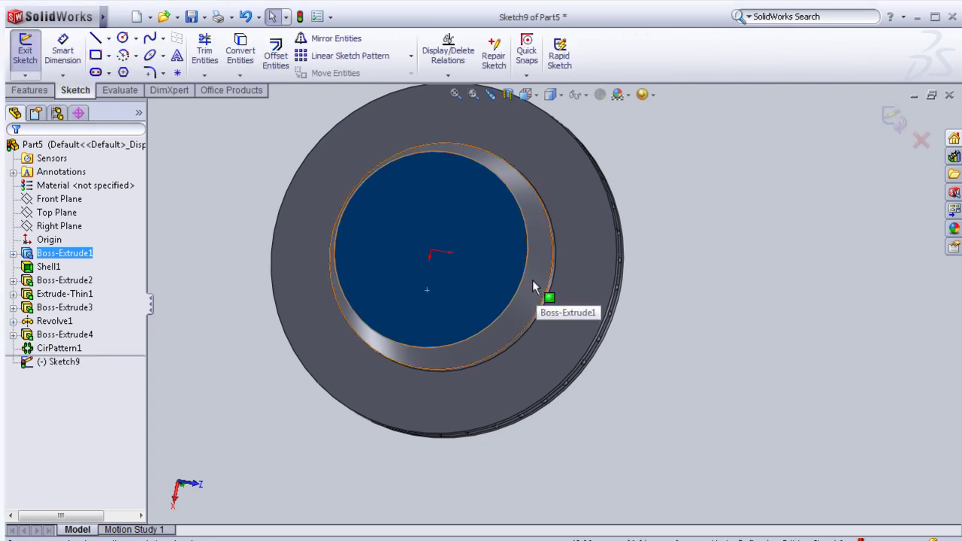
pyautogui.press('space')
pyautogui.click(556, 331)
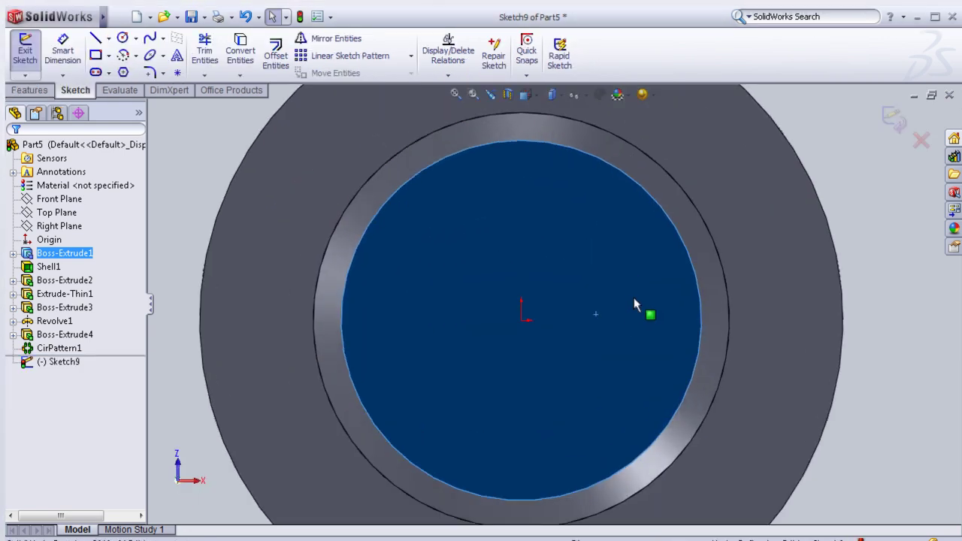
pyautogui.click(135, 39)
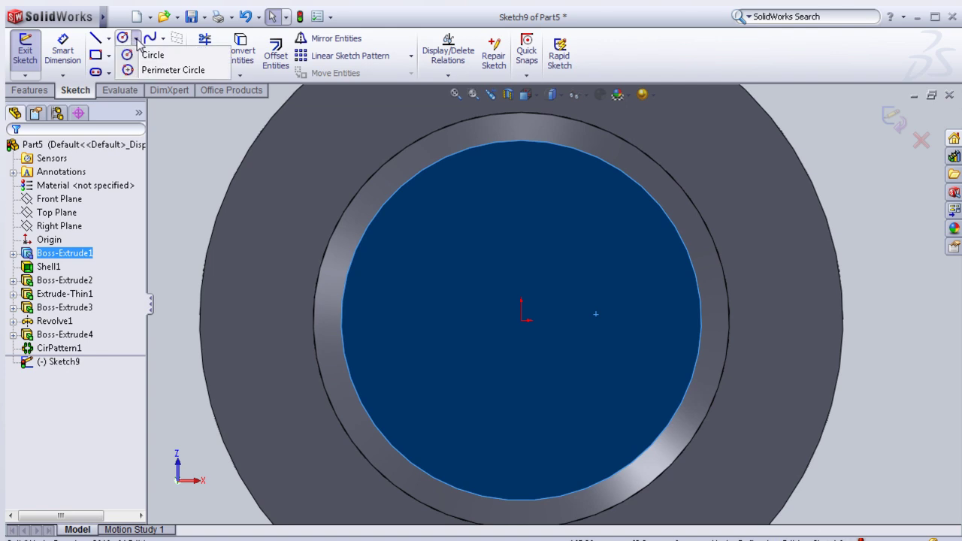
pyautogui.click(151, 56)
pyautogui.click(521, 320)
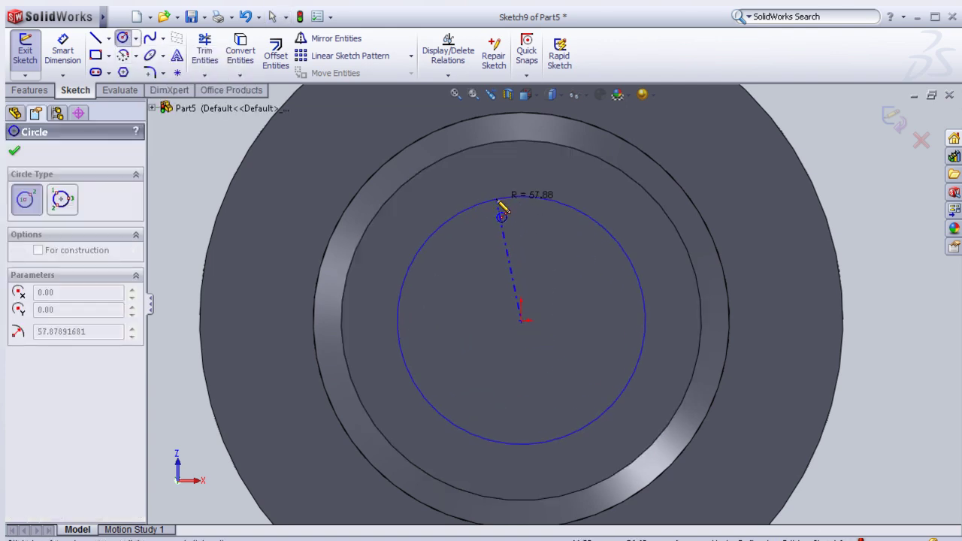
pyautogui.click(495, 200)
# Step: Dimension the circle's diameter to 130 mm
pyautogui.click(63, 51)
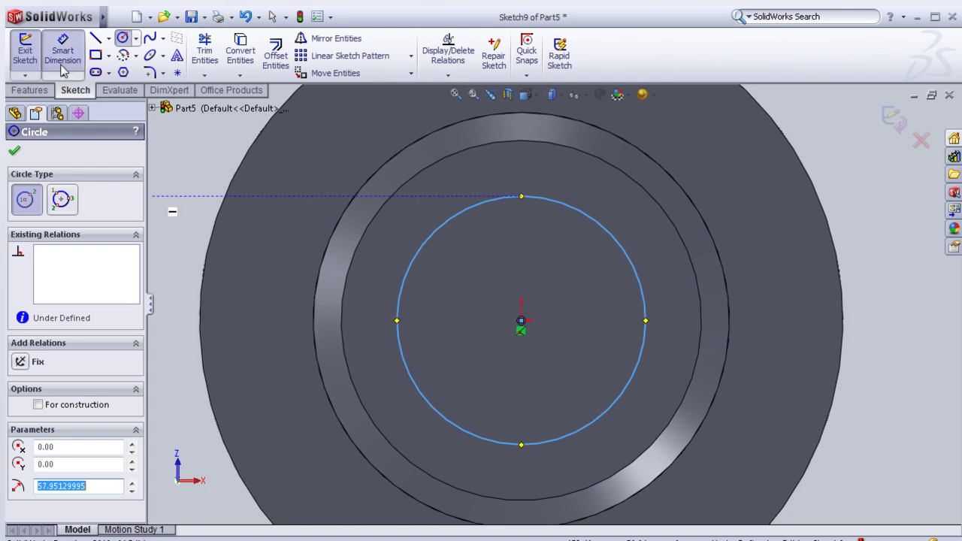
pyautogui.click(490, 204)
pyautogui.scroll(2, 547, 185)
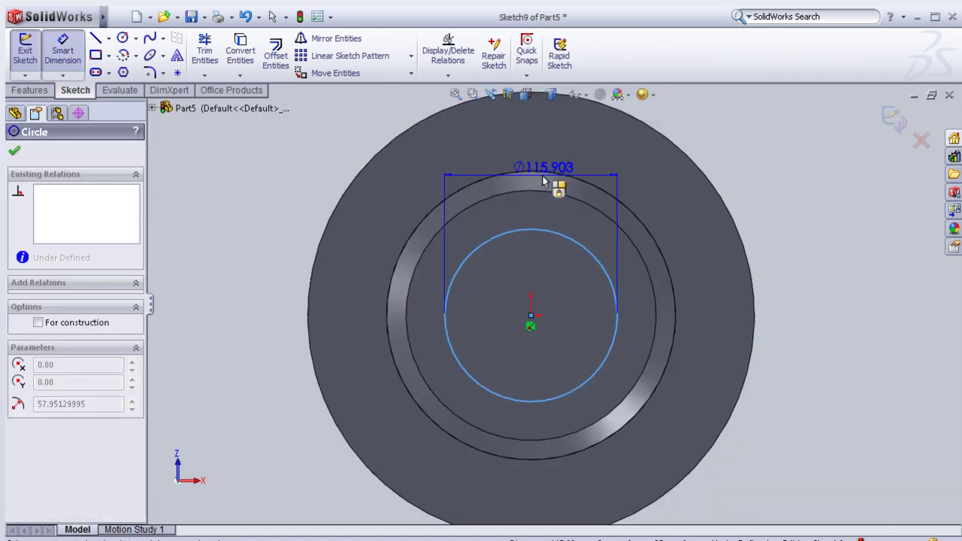
pyautogui.scroll(3, 569, 169)
pyautogui.click(551, 167)
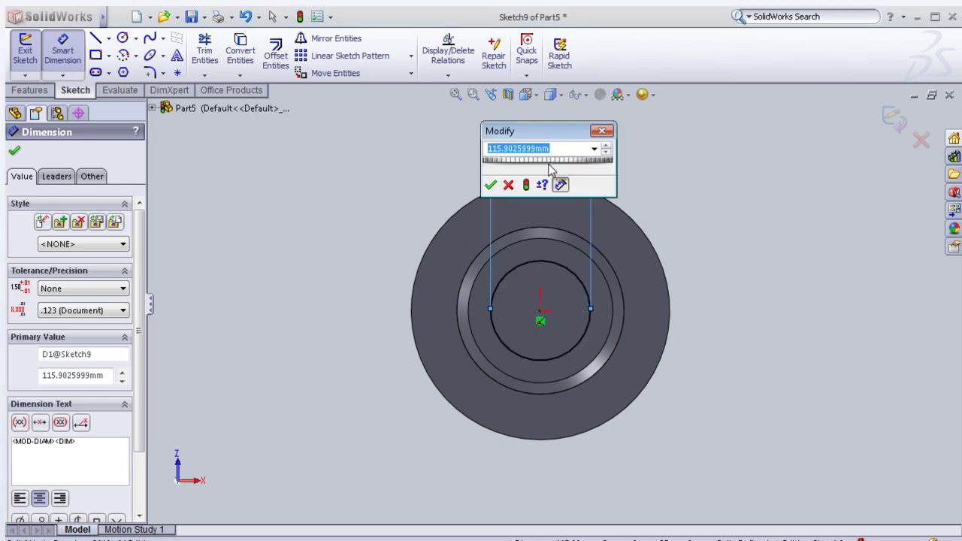
pyautogui.write('130')
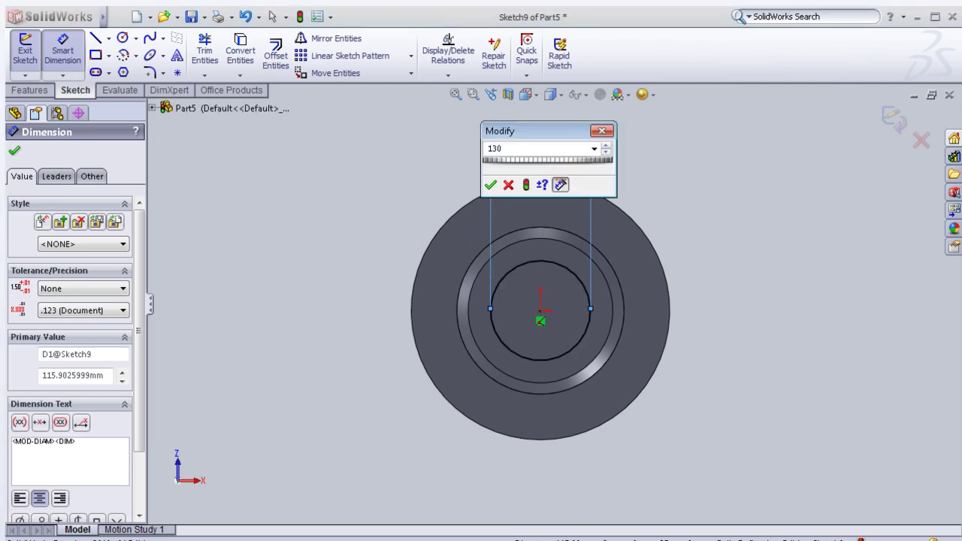
pyautogui.click(492, 185)
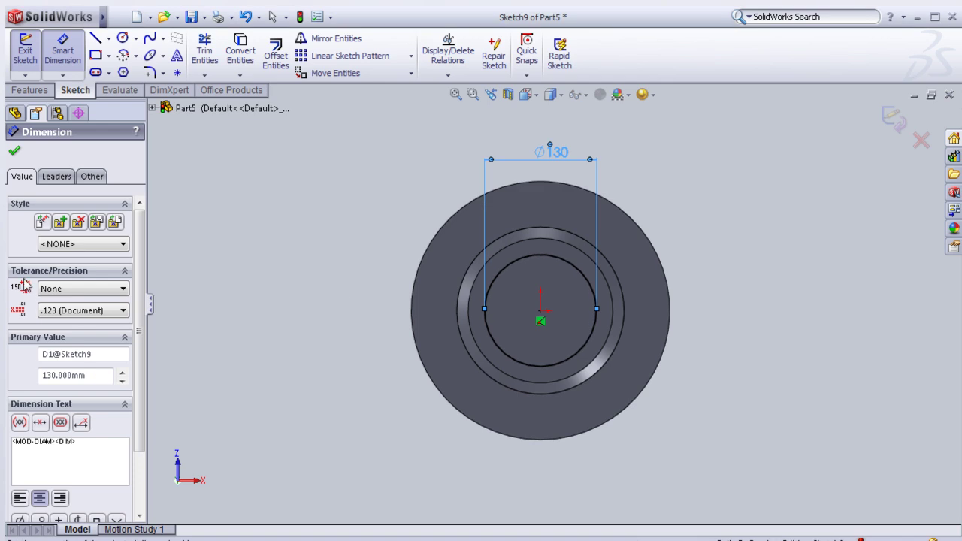
pyautogui.scroll(-3, 140, 339)
pyautogui.scroll(3, 140, 339)
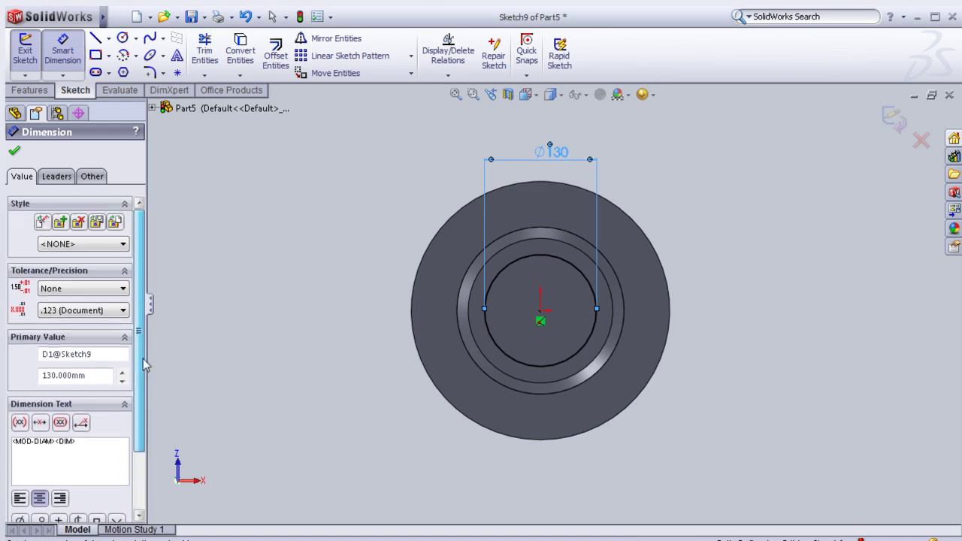
pyautogui.click(14, 150)
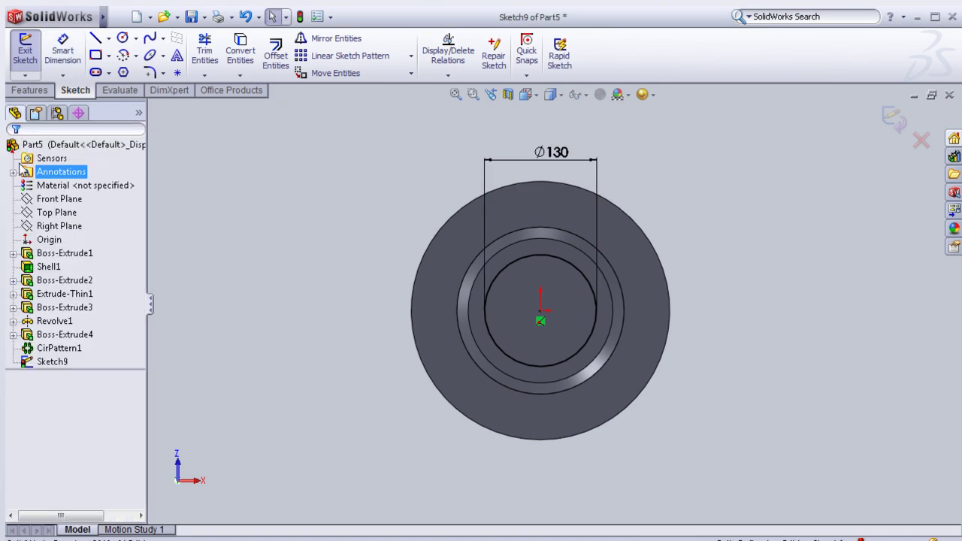
# Step: Set the 130 mm circle to For construction
pyautogui.click(505, 267)
pyautogui.click(38, 344)
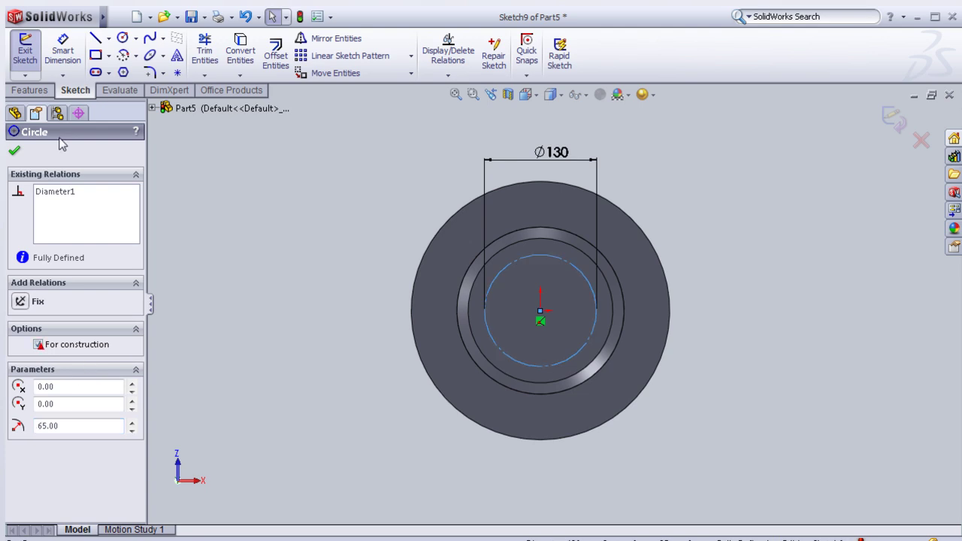
pyautogui.click(14, 151)
pyautogui.scroll(-1, 587, 290)
pyautogui.scroll(-1, 586, 290)
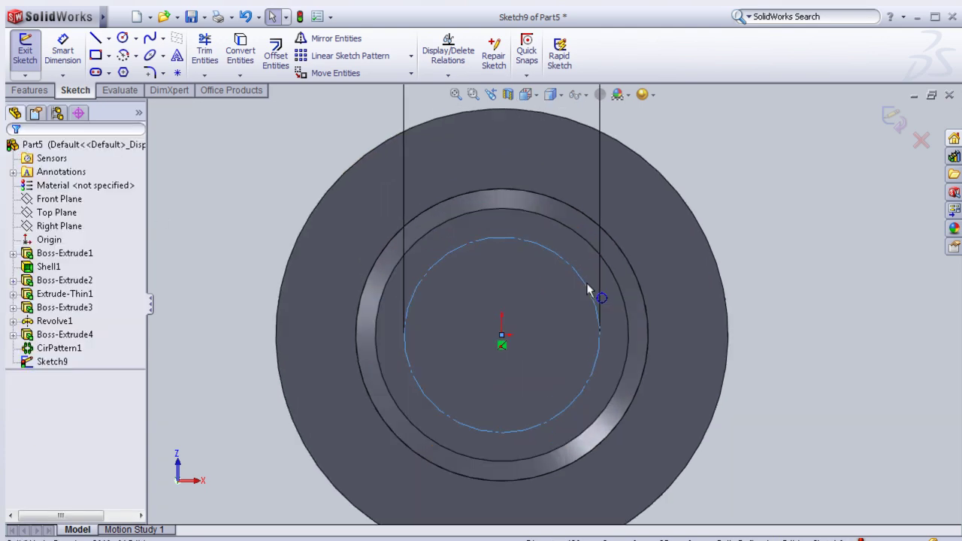
pyautogui.scroll(-1, 586, 290)
pyautogui.scroll(1, 579, 296)
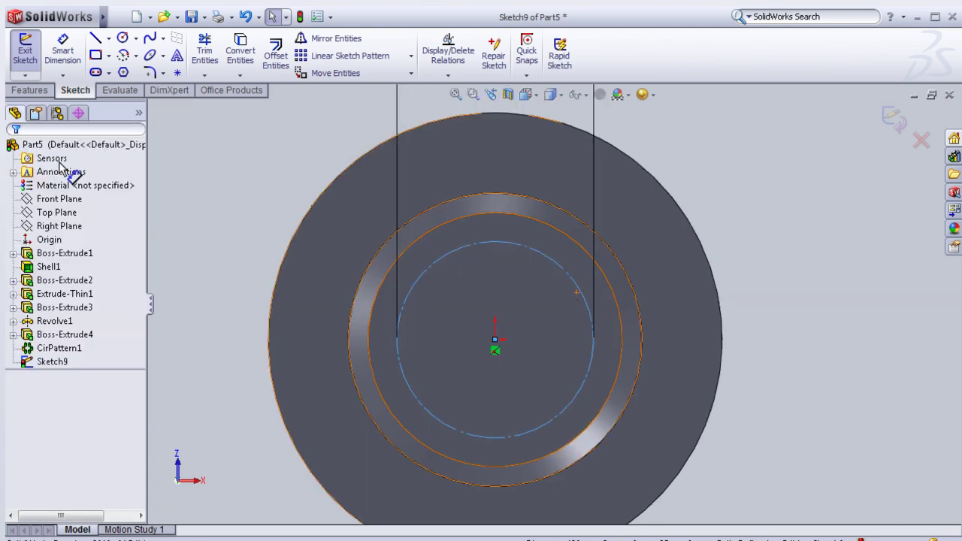
# Step: Exit Sketch9 and launch the Hole Wizard's Hole Specification settings
pyautogui.click(893, 119)
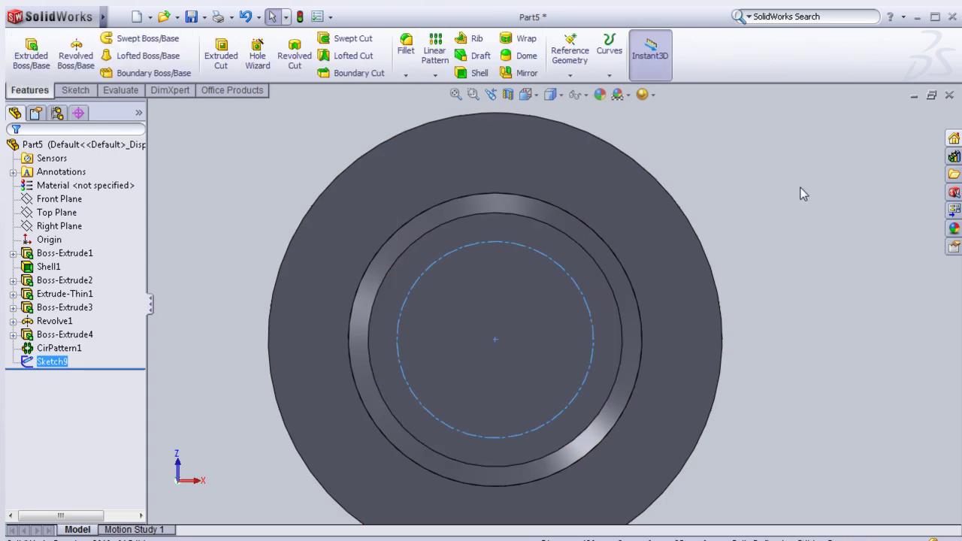
pyautogui.scroll(1, 713, 187)
pyautogui.scroll(-1, 458, 113)
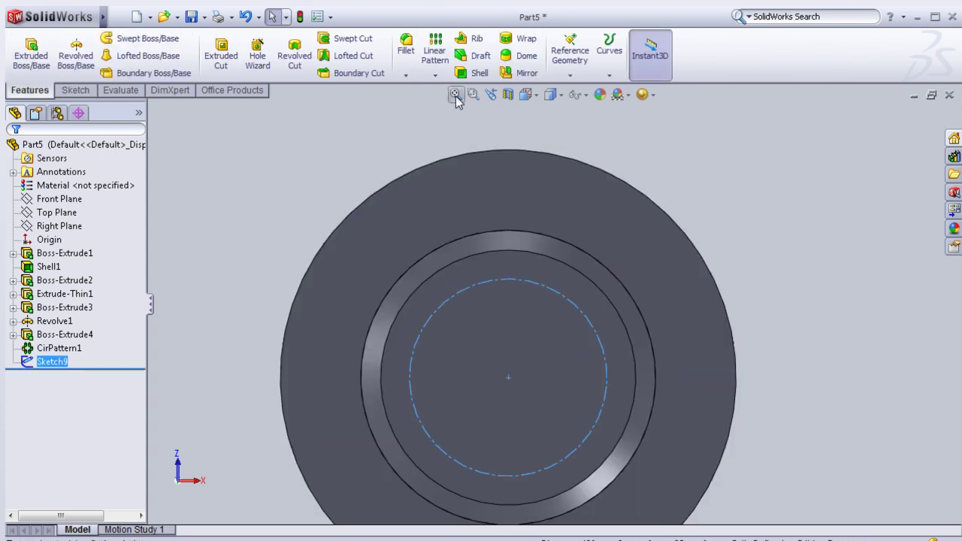
pyautogui.scroll(-1, 571, 56)
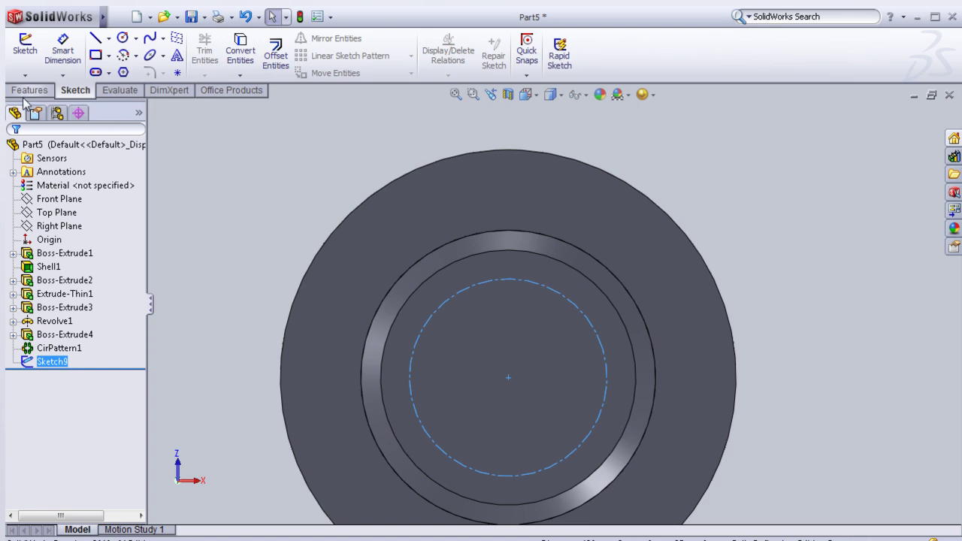
pyautogui.click(29, 91)
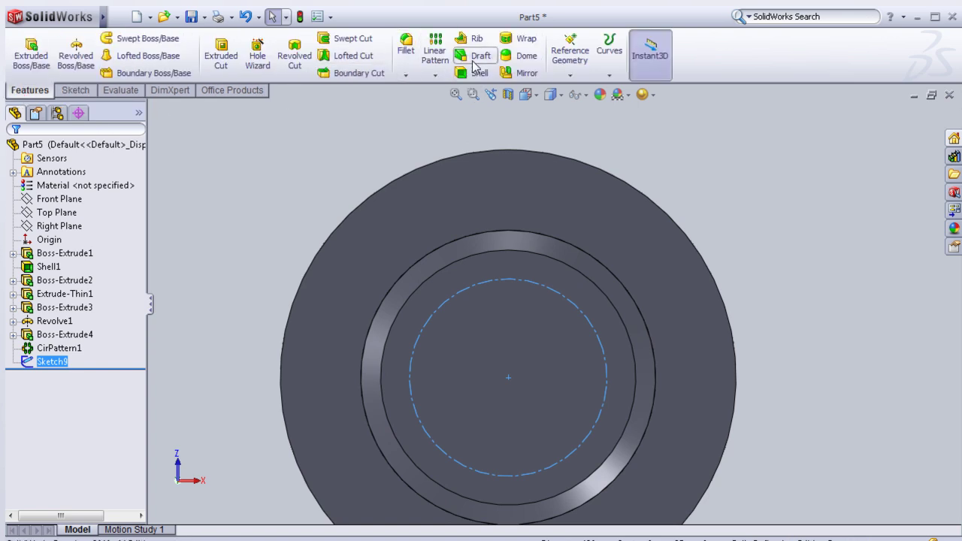
pyautogui.click(258, 62)
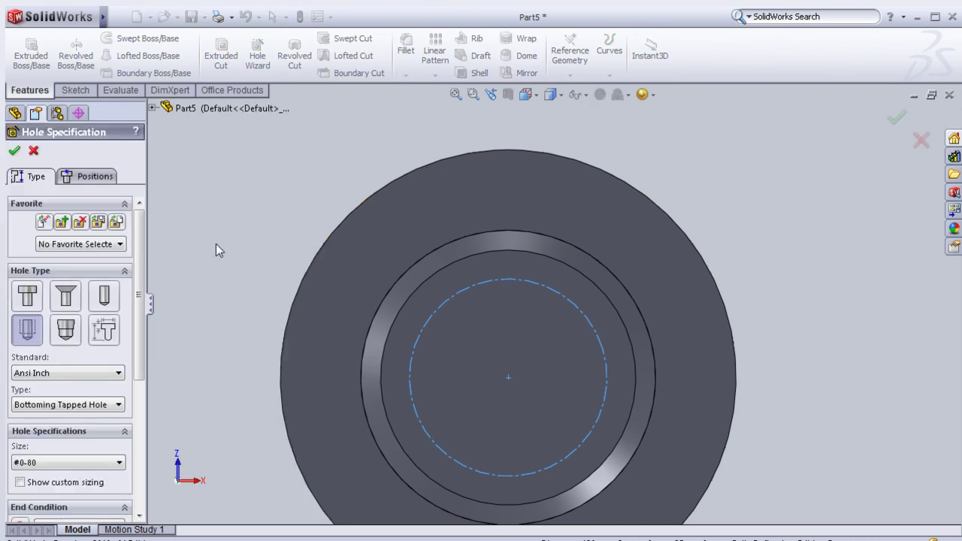
# Step: Make the hole a plain drilled hole using the ISO standard
pyautogui.click(112, 296)
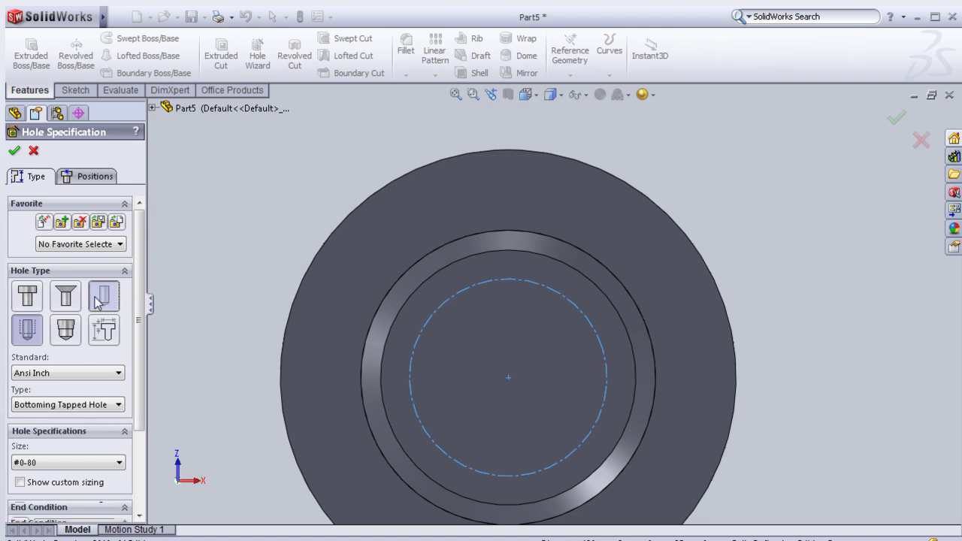
pyautogui.click(93, 302)
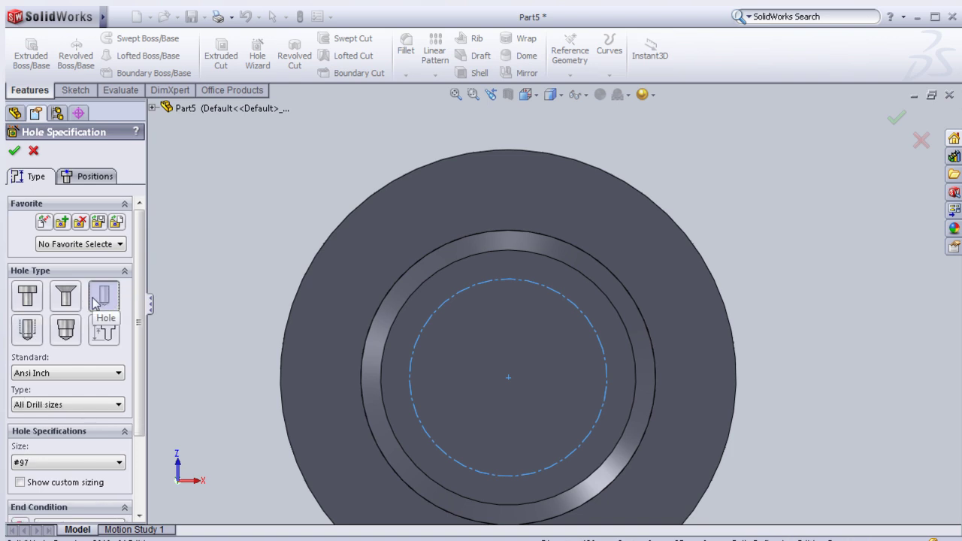
pyautogui.click(118, 374)
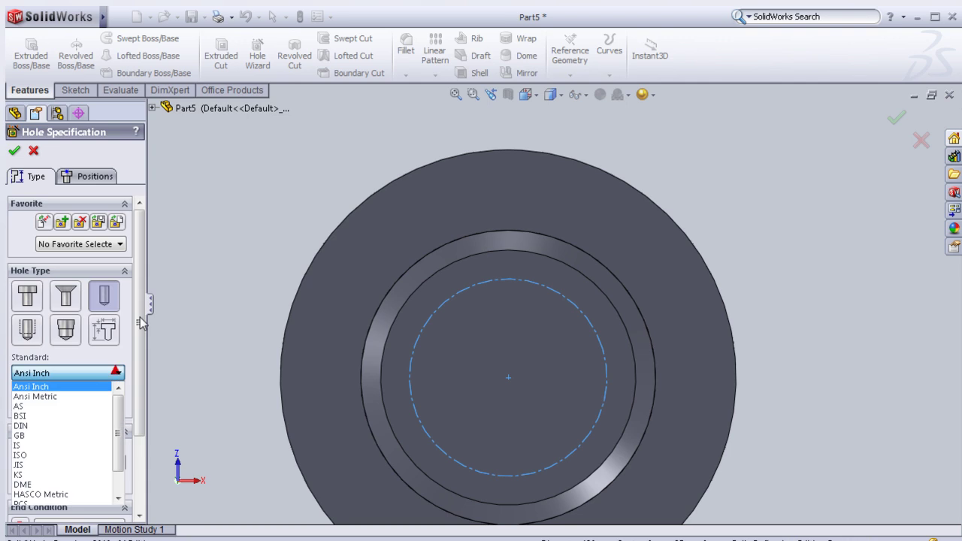
pyautogui.click(41, 455)
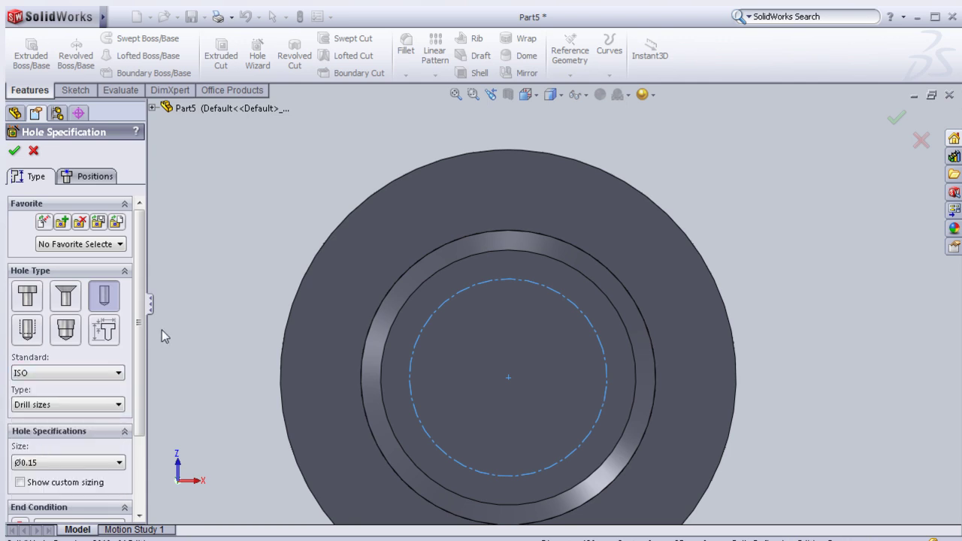
# Step: Choose the Ø15.5 drill size, then switch to the hole Positions step
pyautogui.moveTo(138, 322); pyautogui.dragTo(140, 421)
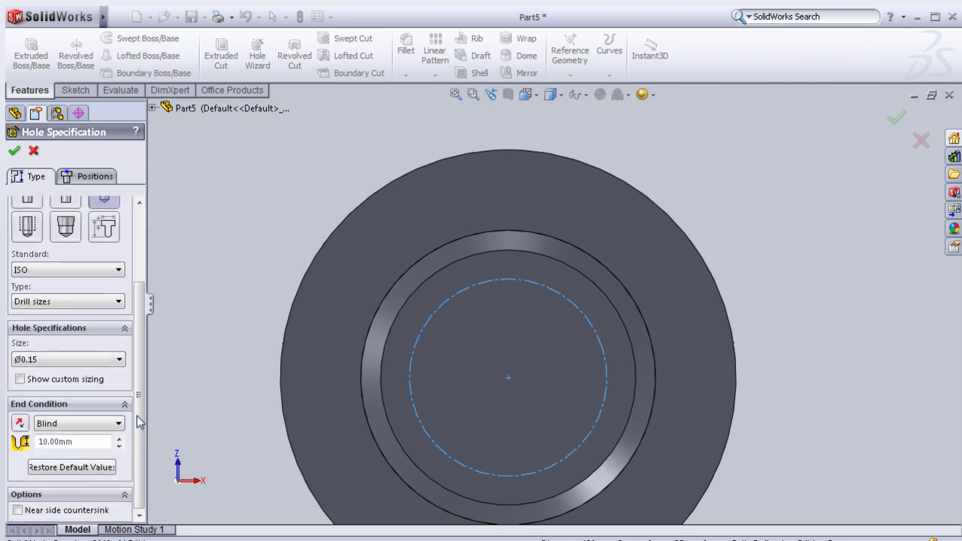
pyautogui.click(60, 361)
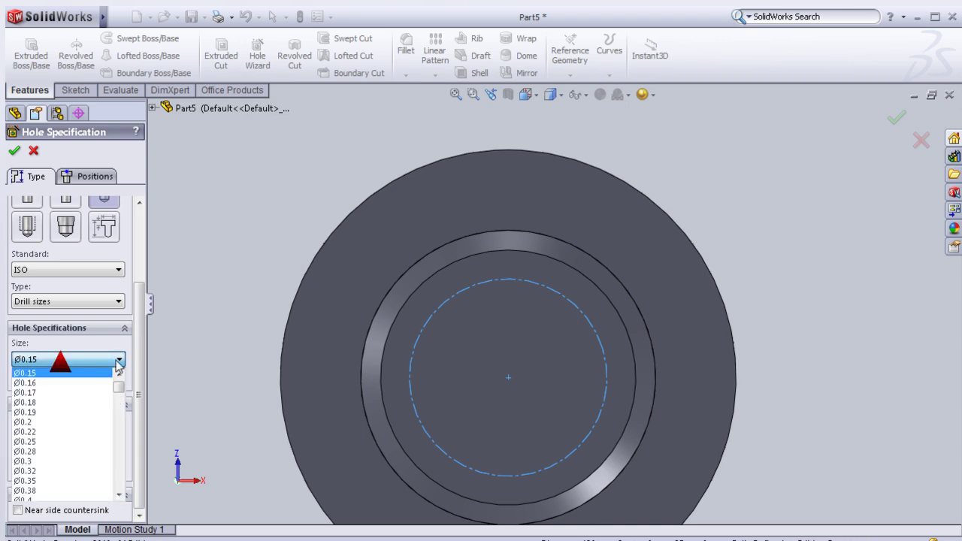
pyautogui.moveTo(124, 396)
pyautogui.mouseDown()
pyautogui.moveTo(122, 483)
pyautogui.moveTo(120, 470)
pyautogui.mouseUp()
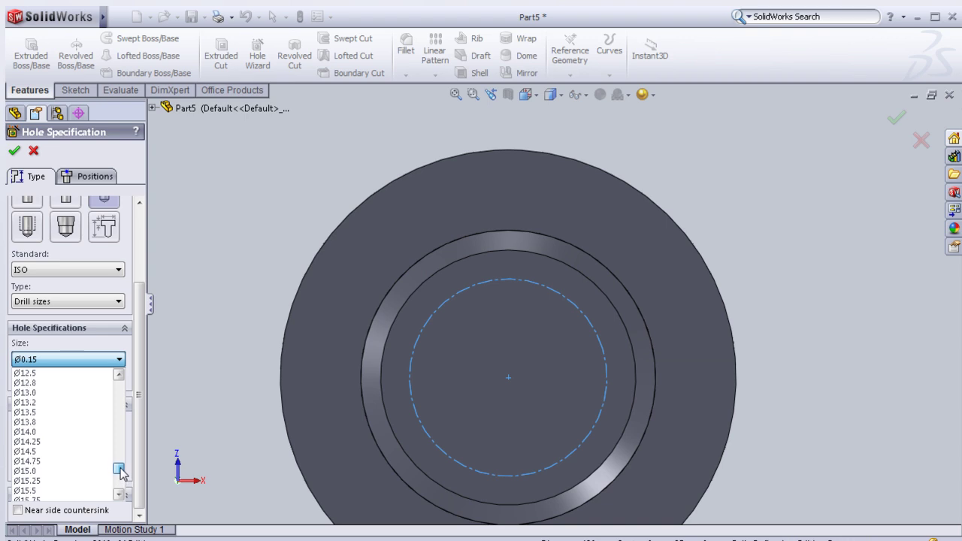
pyautogui.click(120, 494)
pyautogui.click(120, 495)
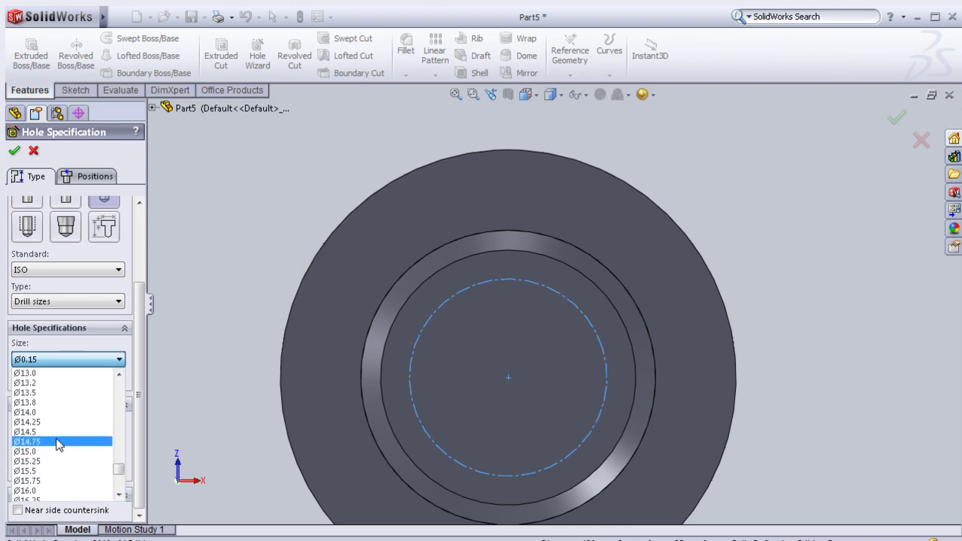
pyautogui.click(57, 472)
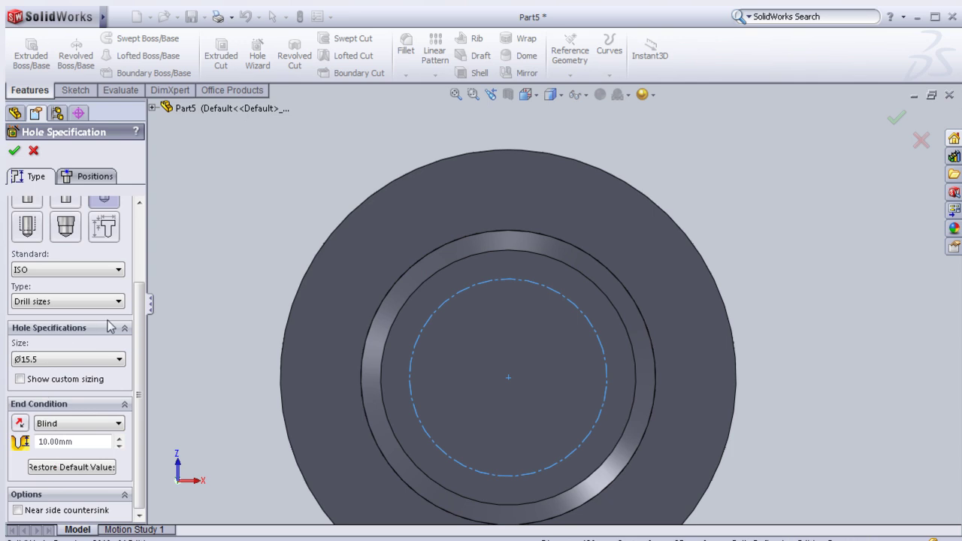
pyautogui.moveTo(260, 190); pyautogui.dragTo(258, 191, button='middle')
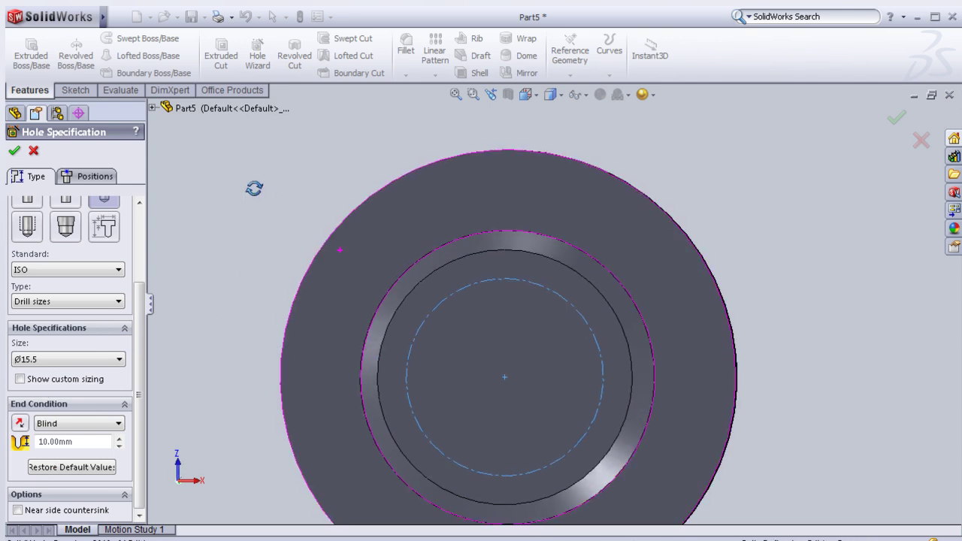
pyautogui.click(106, 175)
pyautogui.scroll(-2, 399, 176)
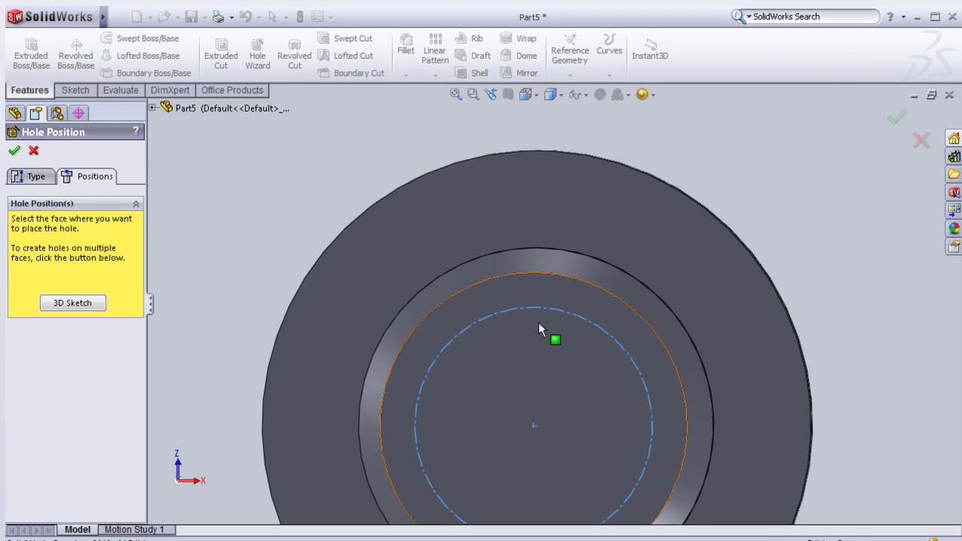
# Step: Place the hole centre point on the disc face
pyautogui.click(536, 302)
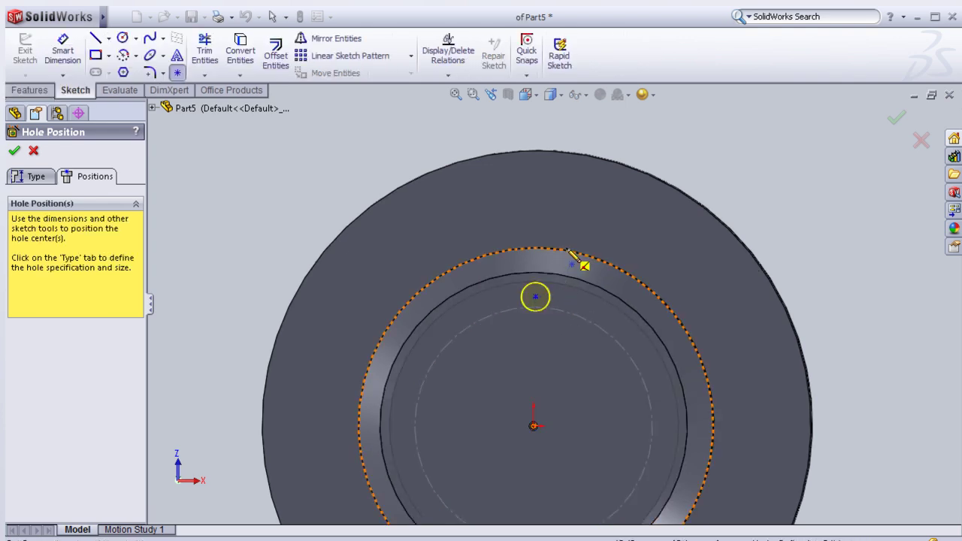
pyautogui.scroll(-1, 562, 252)
pyautogui.scroll(-1, 562, 252)
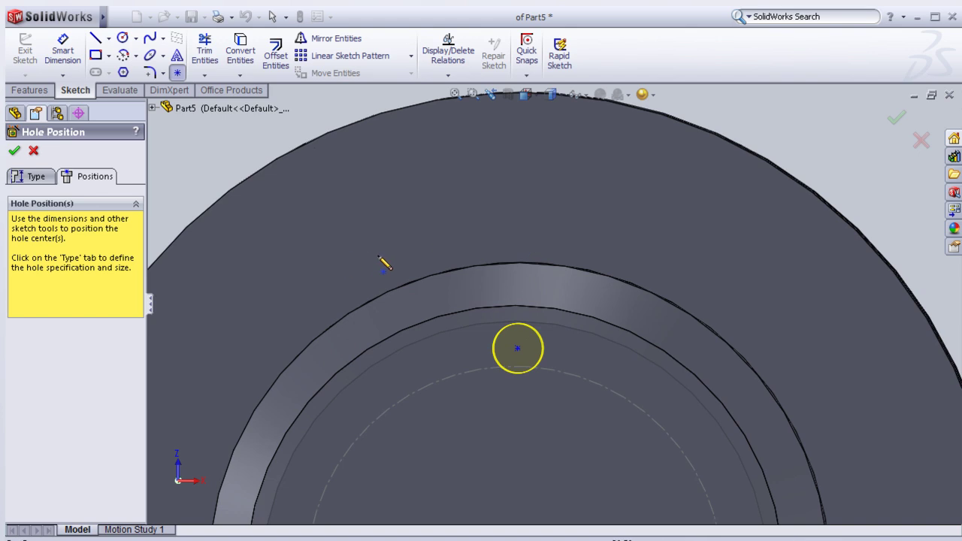
pyautogui.scroll(1, 534, 301)
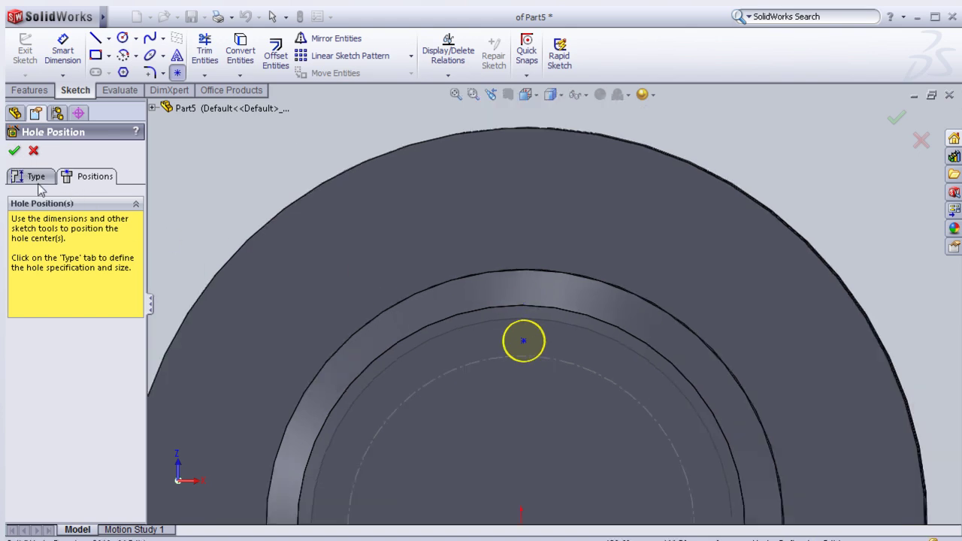
# Step: Try dimensioning the hole centre to the bolt circle, then cancel the dimension
pyautogui.click(69, 66)
pyautogui.click(521, 356)
pyautogui.click(519, 357)
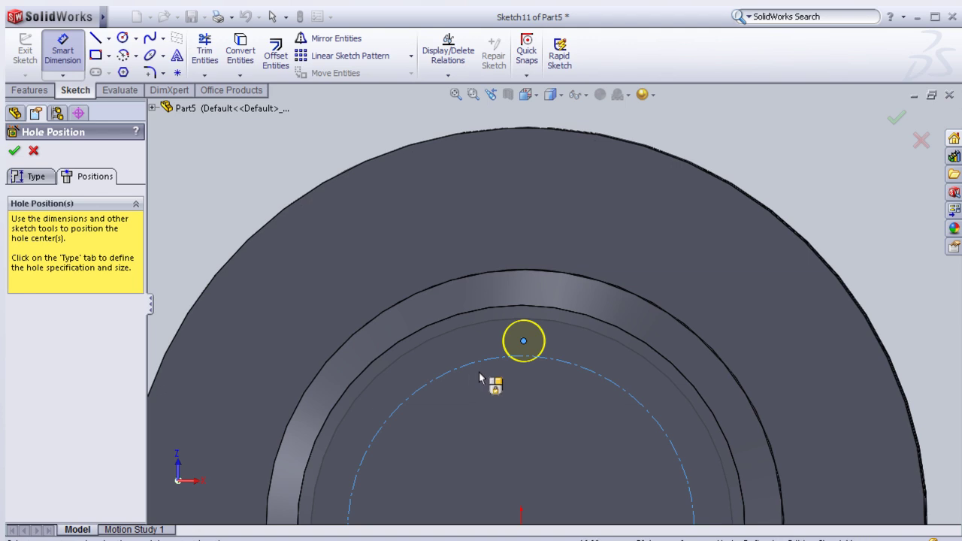
pyautogui.scroll(-1, 602, 386)
pyautogui.scroll(-2, 601, 389)
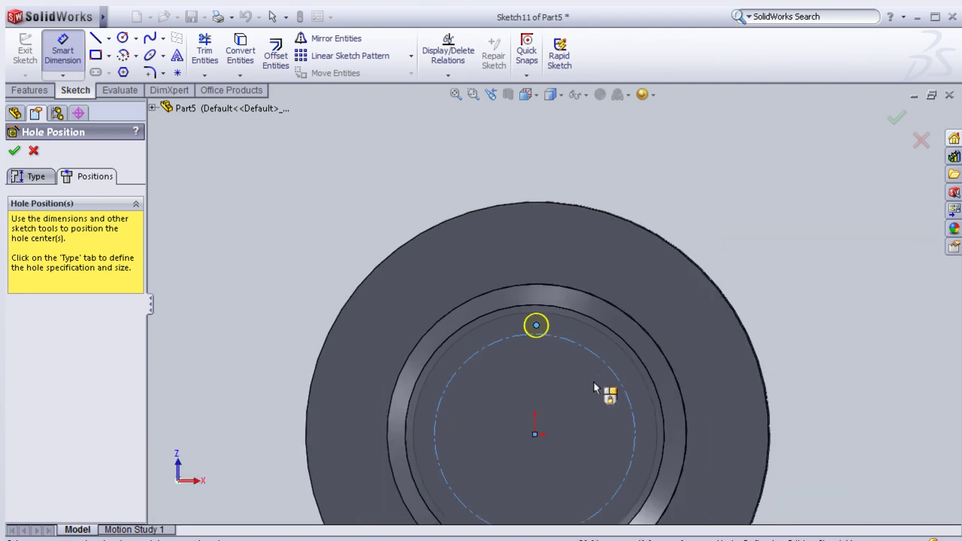
pyautogui.scroll(1, 607, 392)
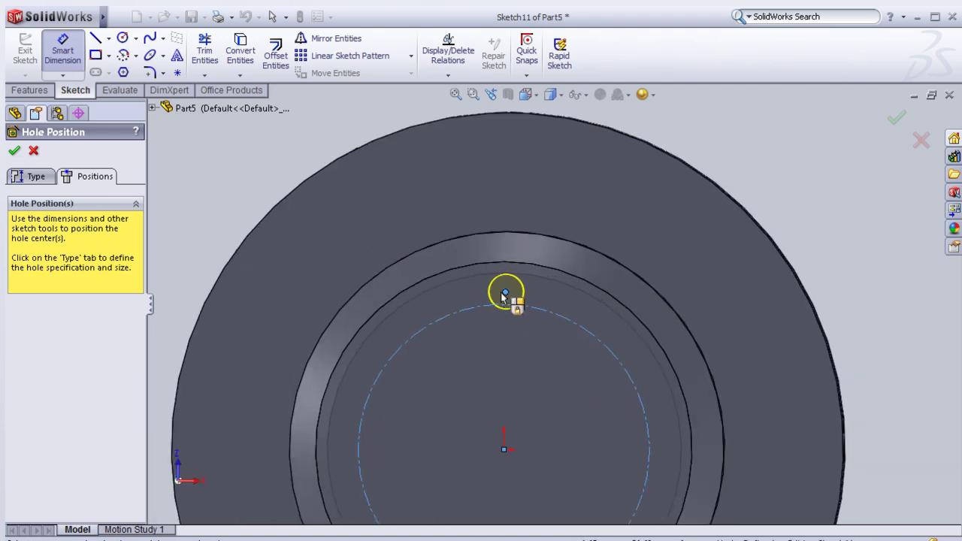
pyautogui.scroll(-2, 503, 295)
pyautogui.press('Escape')
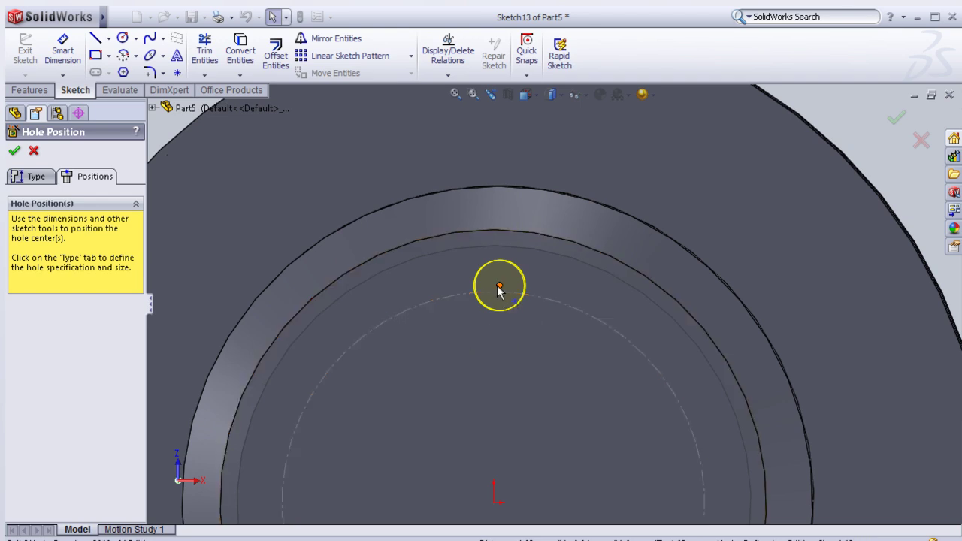
# Step: Make the hole centre coincident with the dashed 130 mm bolt circle
pyautogui.click(499, 286)
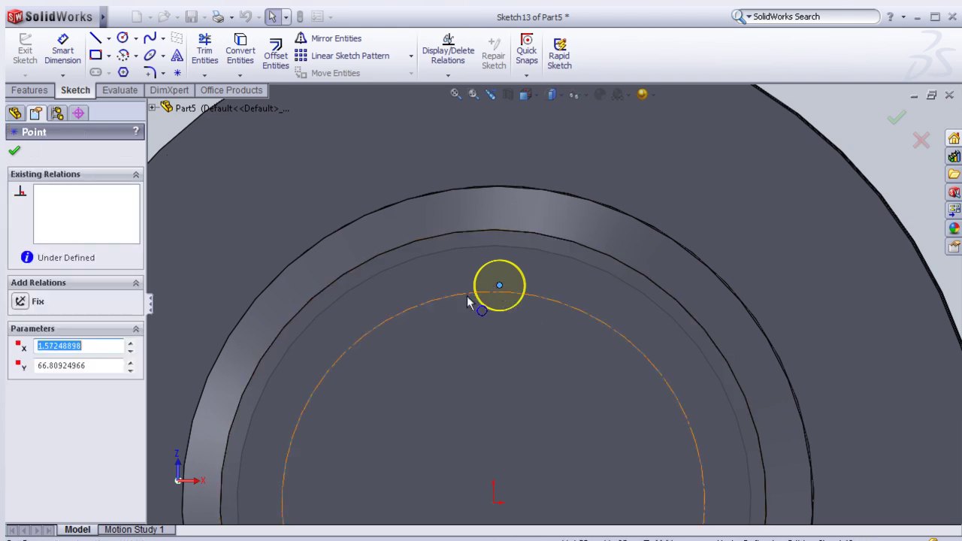
pyautogui.keyDown('ctrl'); pyautogui.click(487, 232); pyautogui.keyUp('ctrl')
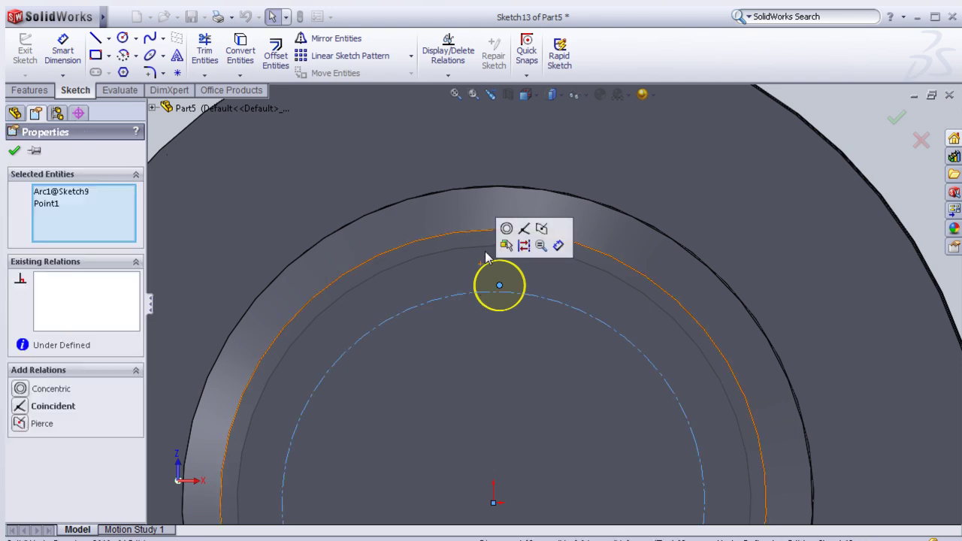
pyautogui.click(41, 406)
pyautogui.scroll(1, 424, 419)
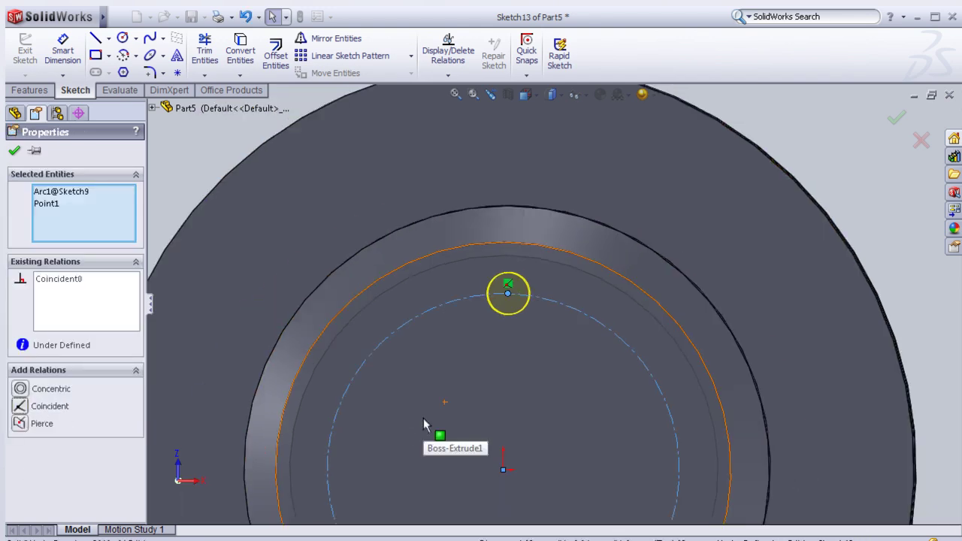
pyautogui.scroll(1, 421, 419)
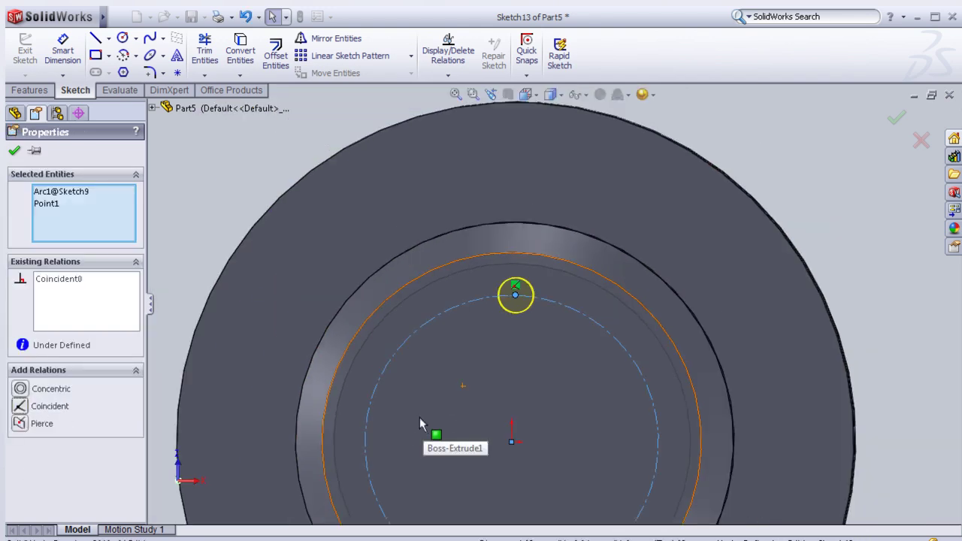
pyautogui.click(14, 152)
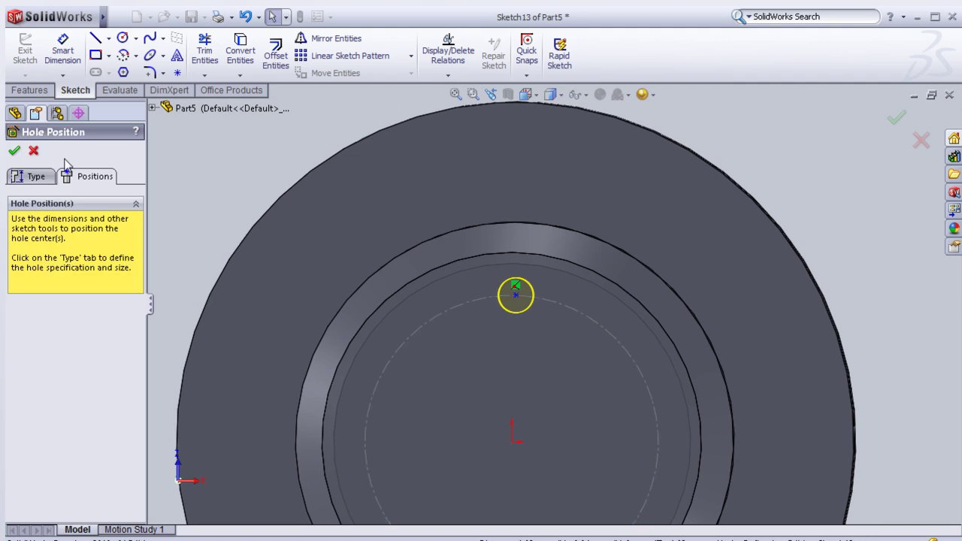
# Step: Set the Ø15.5 hole's end condition to Through All and preview it
pyautogui.click(30, 181)
pyautogui.scroll(-3, 124, 353)
pyautogui.scroll(-1, 126, 409)
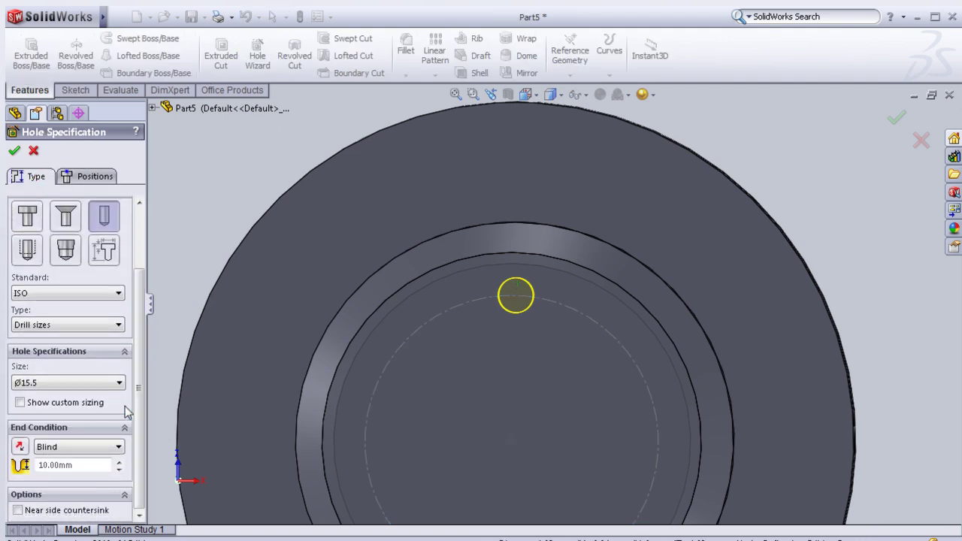
pyautogui.click(84, 448)
pyautogui.click(90, 470)
pyautogui.moveTo(822, 217)
pyautogui.mouseDown(button='middle')
pyautogui.moveTo(741, 290)
pyautogui.moveTo(640, 298)
pyautogui.moveTo(671, 294)
pyautogui.moveTo(661, 308)
pyautogui.moveTo(749, 313)
pyautogui.moveTo(239, 252)
pyautogui.moveTo(285, 220)
pyautogui.moveTo(275, 240)
pyautogui.moveTo(314, 243)
pyautogui.mouseUp(button='middle')
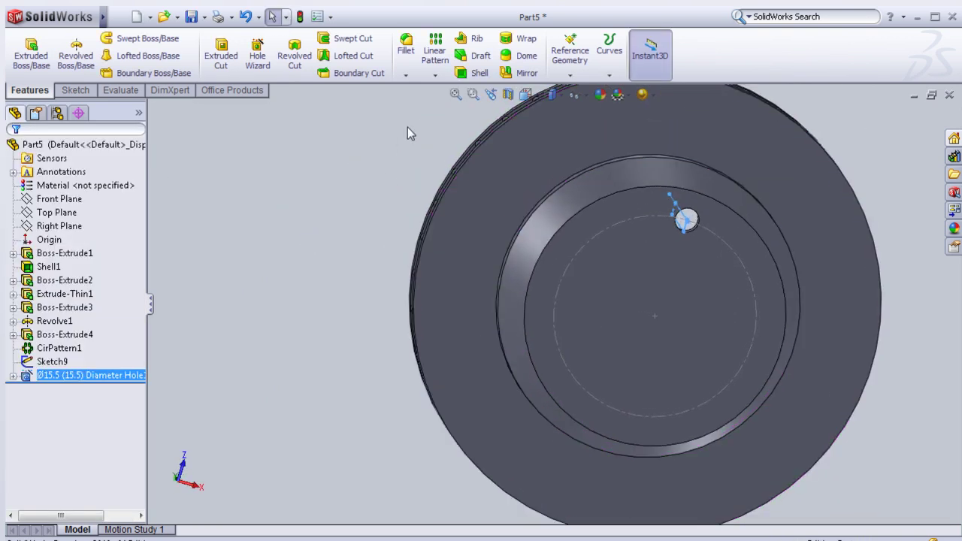
# Step: Circular-pattern the Ø15.5 hole around the hub's circular edge with 5 equally spaced instances
pyautogui.click(426, 79)
pyautogui.click(431, 100)
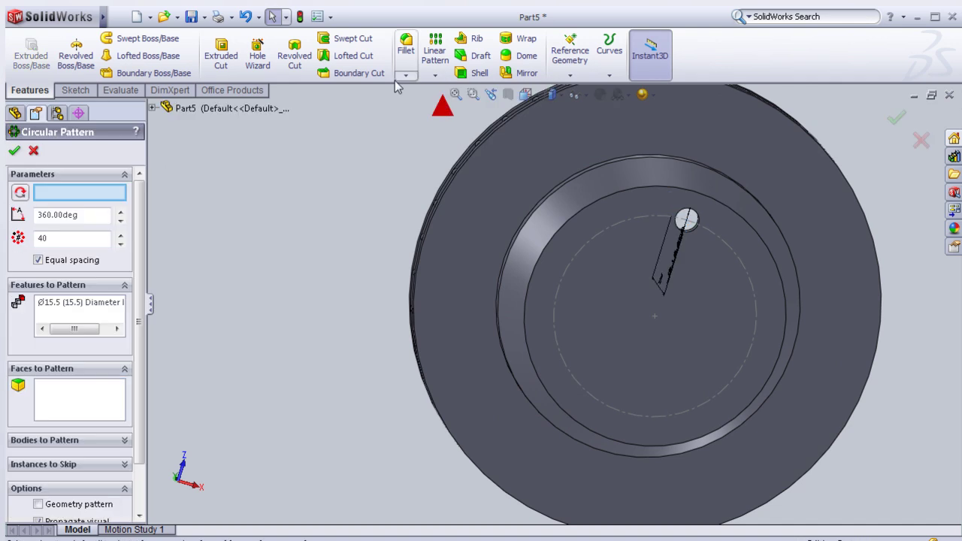
pyautogui.click(597, 204)
pyautogui.doubleClick(43, 238)
pyautogui.write('5')
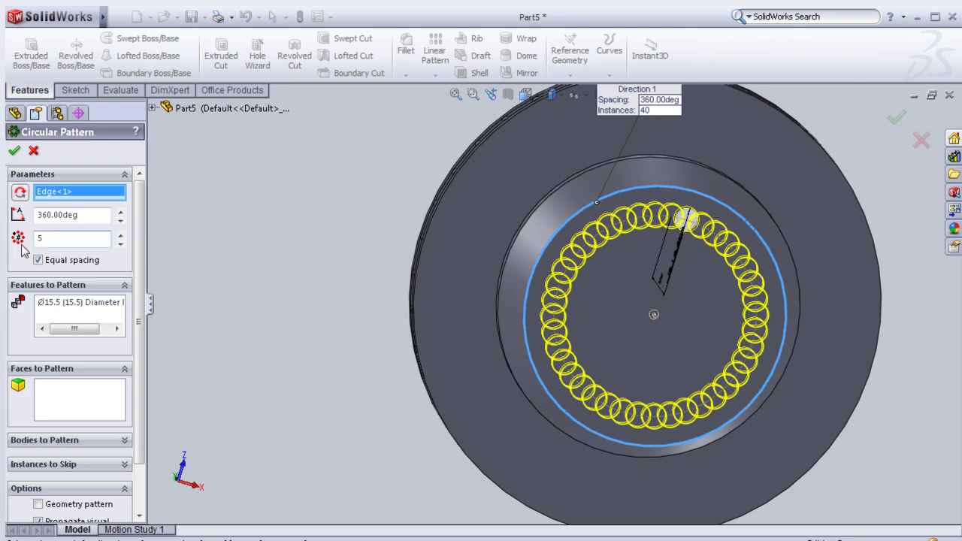
pyautogui.click(16, 152)
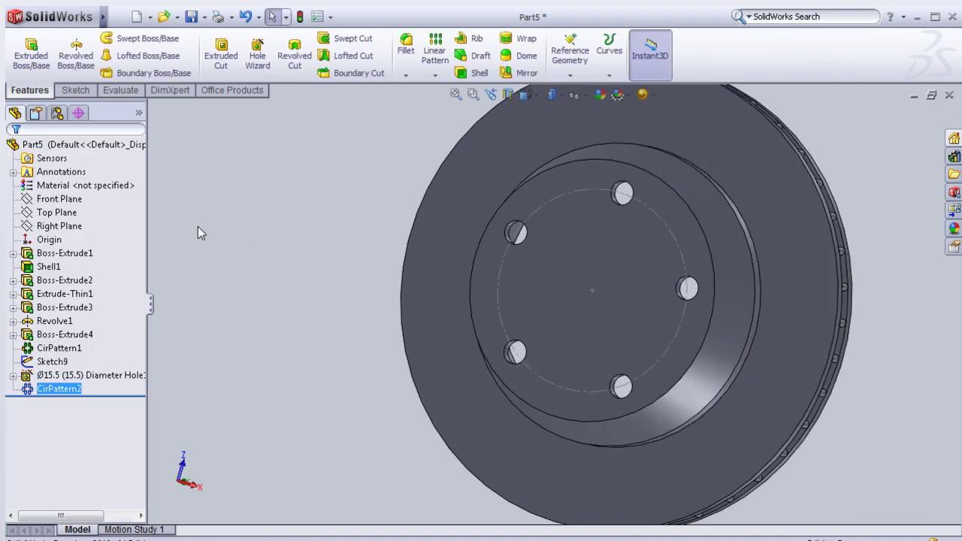
# Step: Hide Sketch9, the Ø130 reference bolt-circle sketch, from the model view
pyautogui.moveTo(271, 280)
pyautogui.mouseDown(button='middle')
pyautogui.moveTo(346, 361)
pyautogui.moveTo(481, 386)
pyautogui.moveTo(515, 428)
pyautogui.moveTo(438, 438)
pyautogui.moveTo(418, 408)
pyautogui.moveTo(363, 373)
pyautogui.moveTo(285, 361)
pyautogui.moveTo(218, 368)
pyautogui.mouseUp(button='middle')
pyautogui.keyDown('ctrl'); pyautogui.click(121, 378); pyautogui.keyUp('ctrl')
pyautogui.click(51, 362)
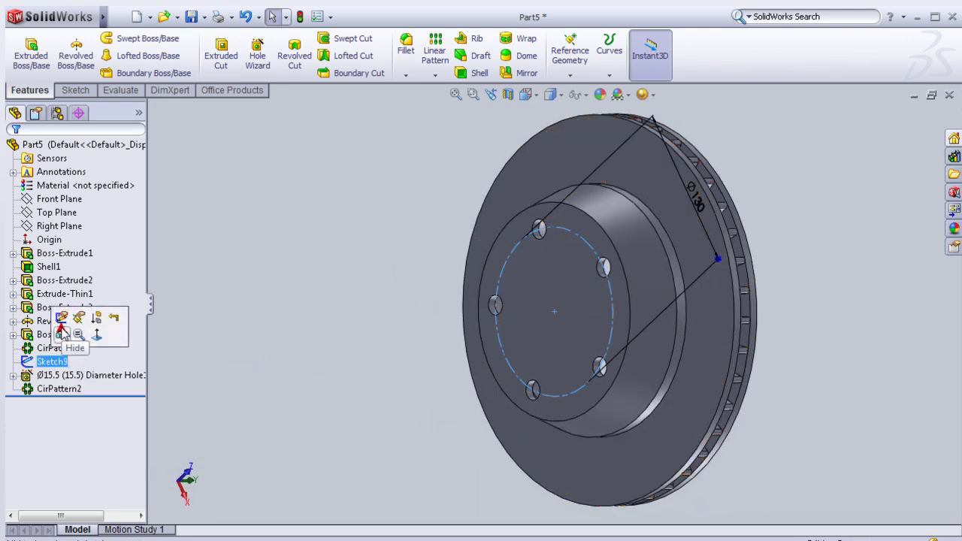
pyautogui.click(61, 334)
pyautogui.moveTo(315, 272)
pyautogui.mouseDown(button='middle')
pyautogui.moveTo(440, 311)
pyautogui.moveTo(500, 339)
pyautogui.moveTo(512, 357)
pyautogui.moveTo(378, 339)
pyautogui.moveTo(379, 321)
pyautogui.moveTo(333, 281)
pyautogui.moveTo(324, 299)
pyautogui.moveTo(350, 332)
pyautogui.moveTo(384, 344)
pyautogui.mouseUp(button='middle')
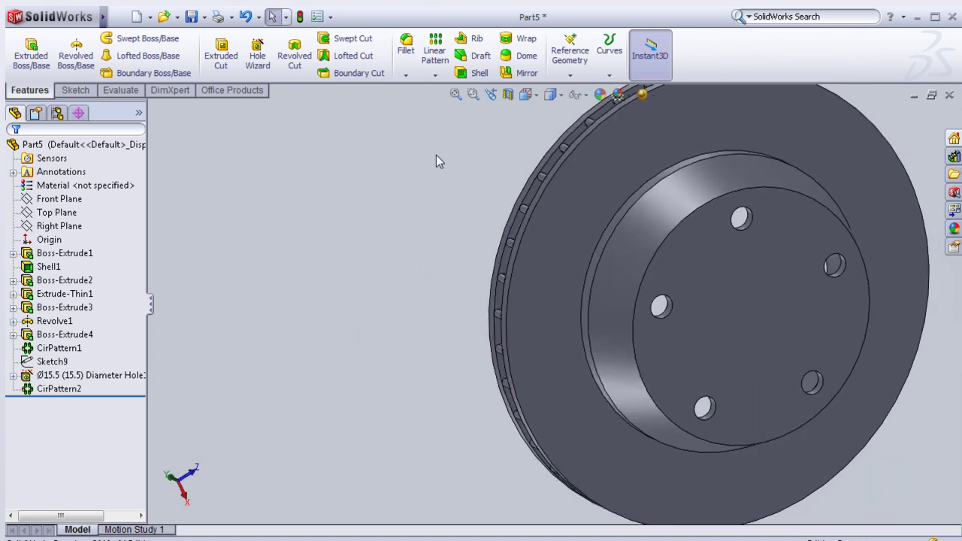
# Step: Fillet the hub face's circular edge with a 2 mm radius
pyautogui.click(406, 47)
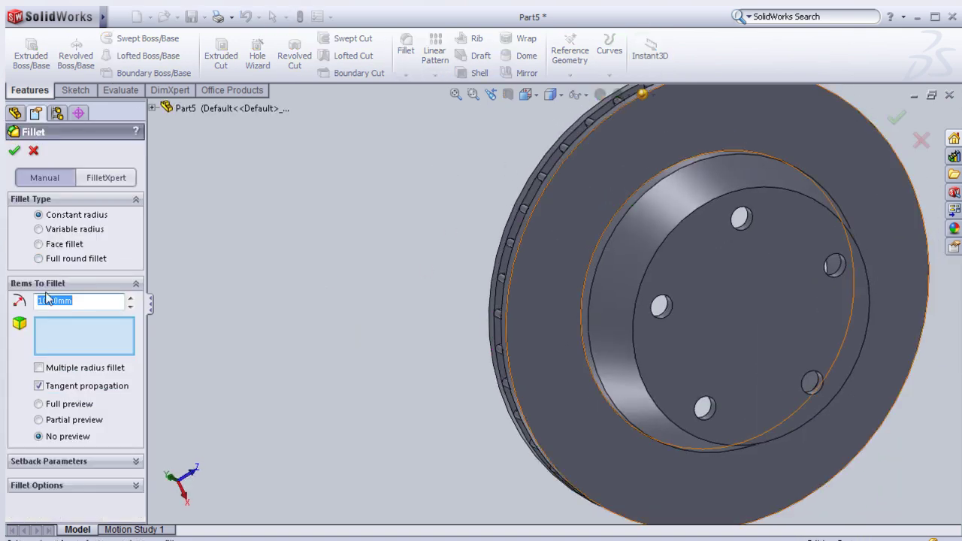
pyautogui.write('2')
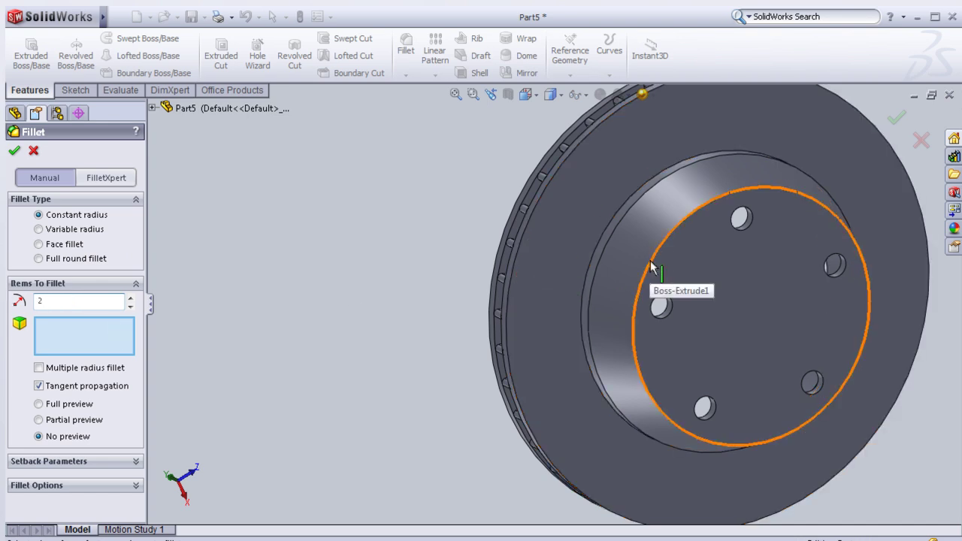
pyautogui.click(651, 263)
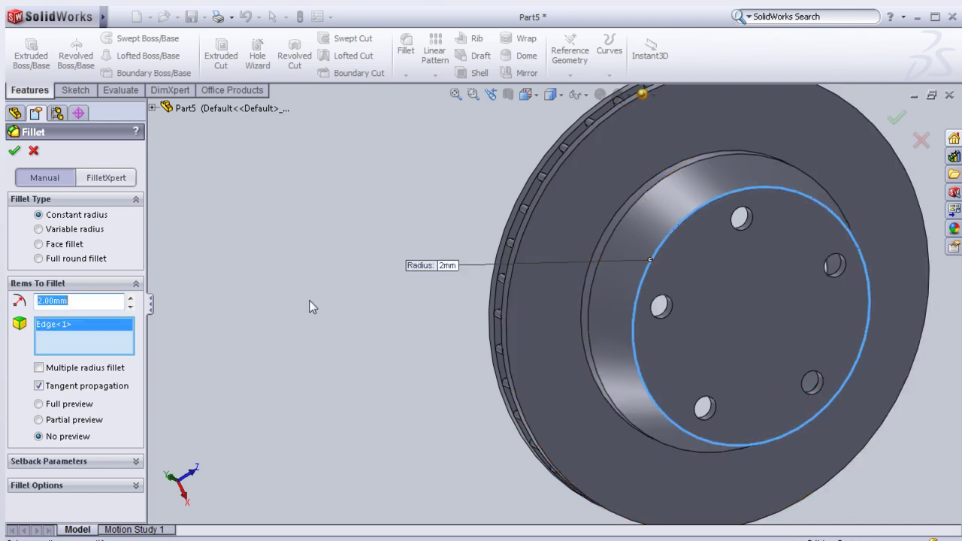
pyautogui.click(14, 151)
pyautogui.moveTo(352, 219)
pyautogui.mouseDown(button='middle')
pyautogui.moveTo(420, 218)
pyautogui.moveTo(469, 180)
pyautogui.moveTo(399, 253)
pyautogui.moveTo(443, 306)
pyautogui.moveTo(403, 196)
pyautogui.moveTo(383, 198)
pyautogui.mouseUp(button='middle')
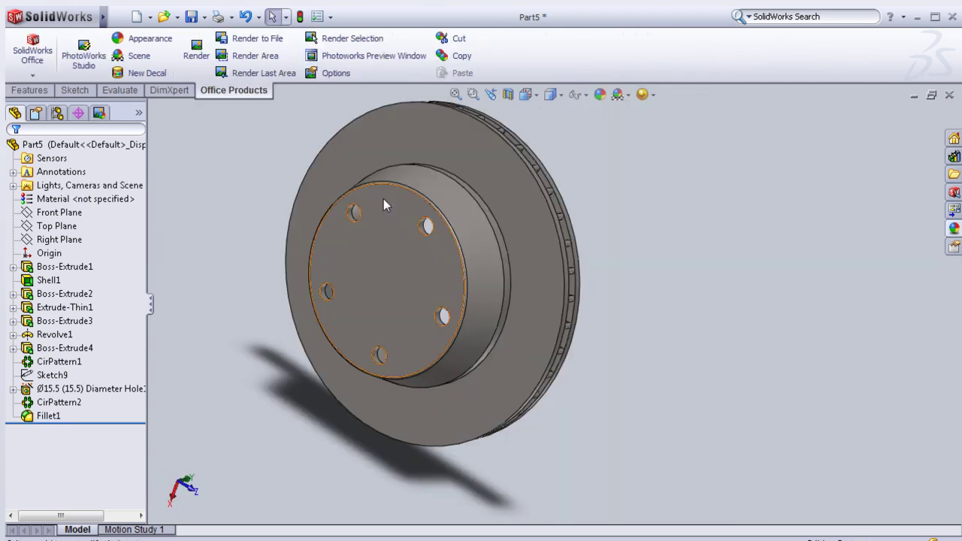
# Step: Start a new sketch on the hub's front face and view it Normal To
pyautogui.click(398, 267)
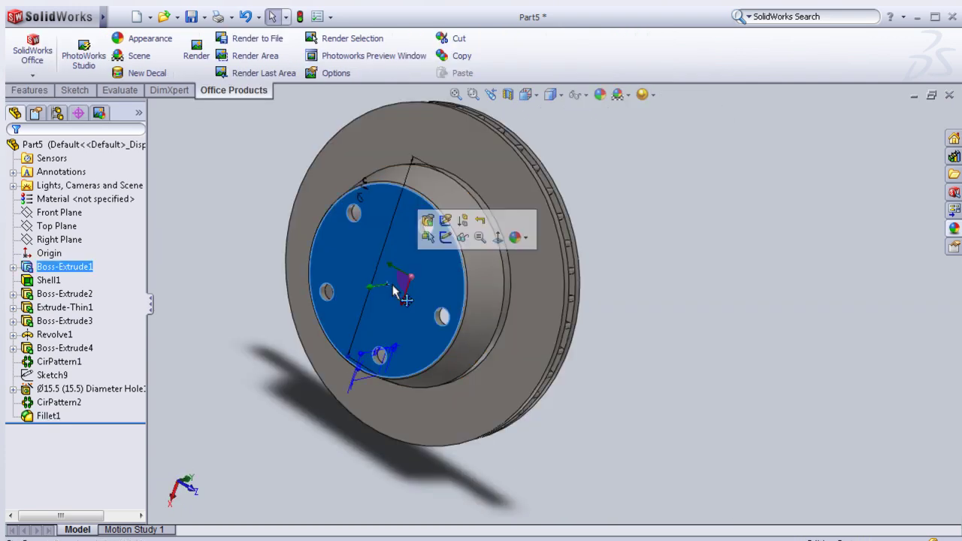
pyautogui.click(445, 242)
pyautogui.press('space')
pyautogui.doubleClick(432, 326)
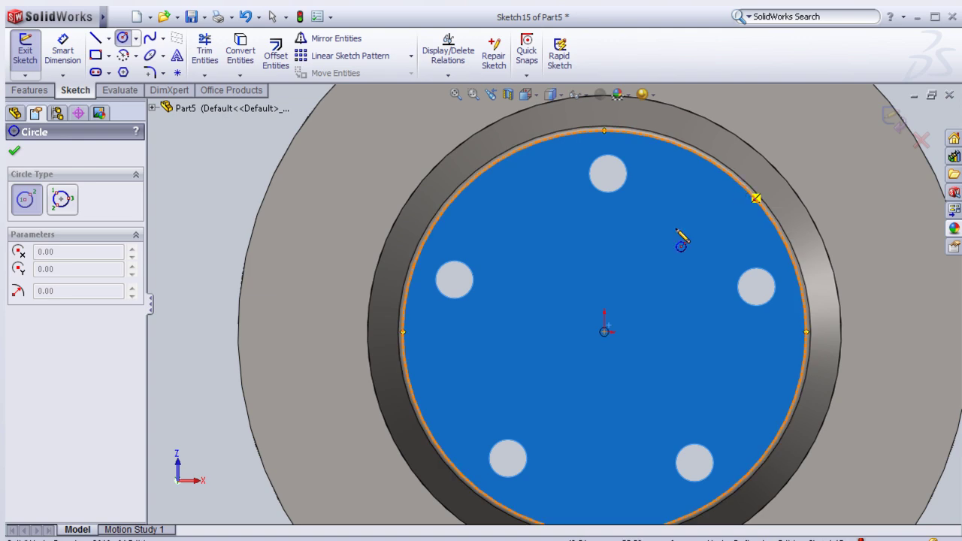
# Step: Draw an origin-centred circle and dimension its diameter to 103 mm
pyautogui.click(605, 331)
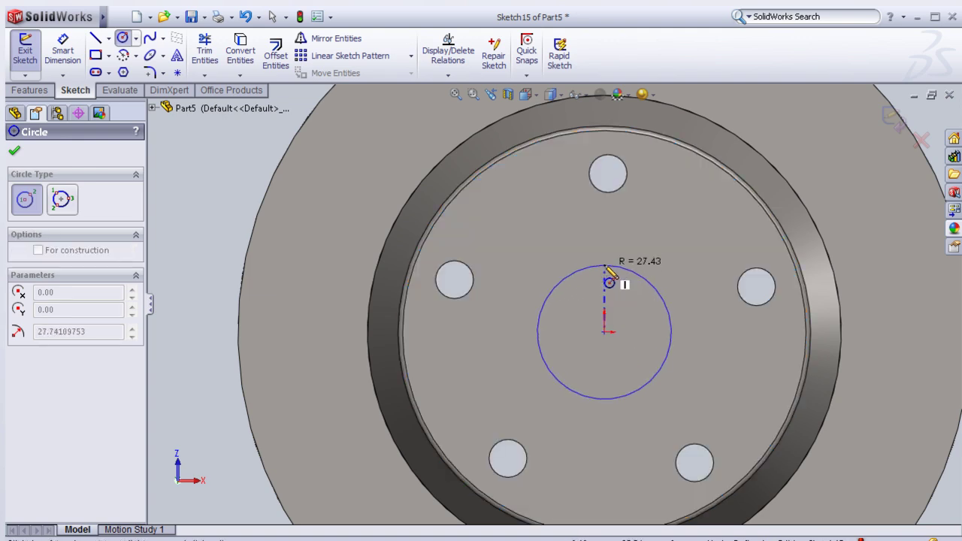
pyautogui.click(627, 253)
pyautogui.press('Escape')
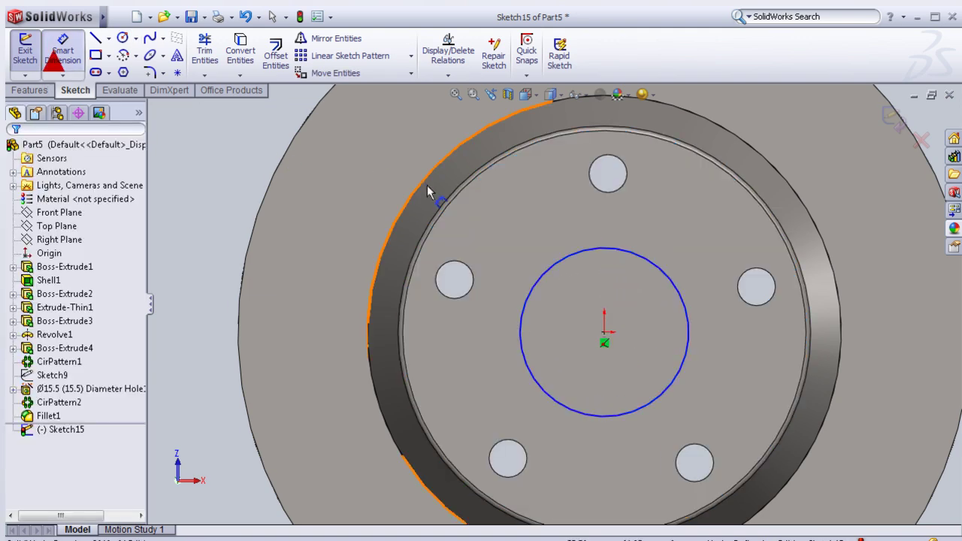
pyautogui.click(576, 254)
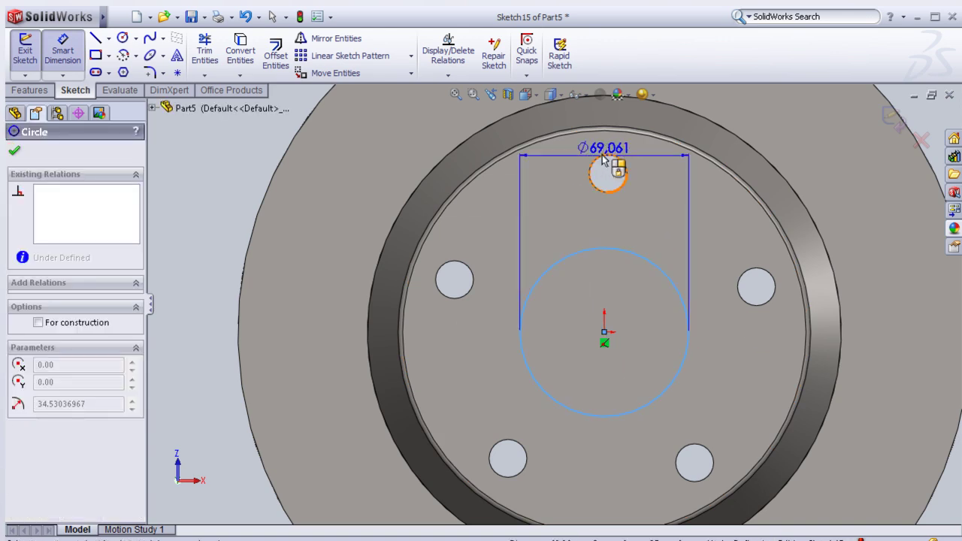
pyautogui.scroll(2, 603, 159)
pyautogui.scroll(2, 589, 157)
pyautogui.click(589, 156)
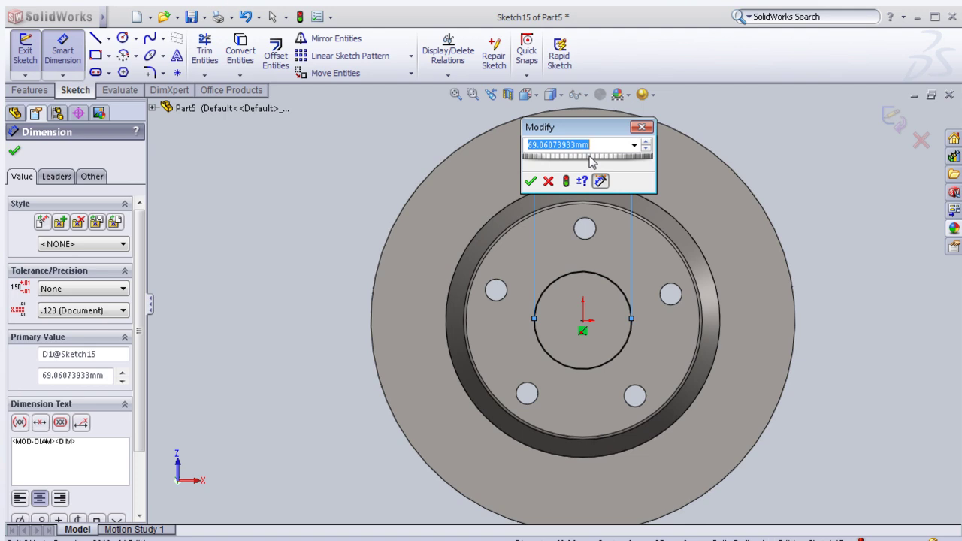
pyautogui.write('103')
pyautogui.click(529, 182)
# Step: Extrude-cut the 103 mm circle blind 7 mm into the hub to open the centre bore
pyautogui.click(34, 90)
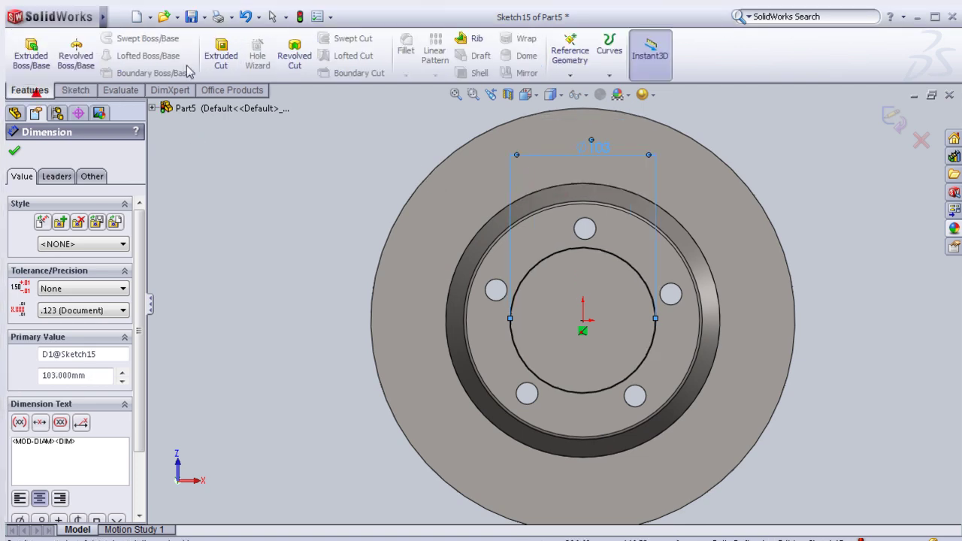
pyautogui.click(218, 60)
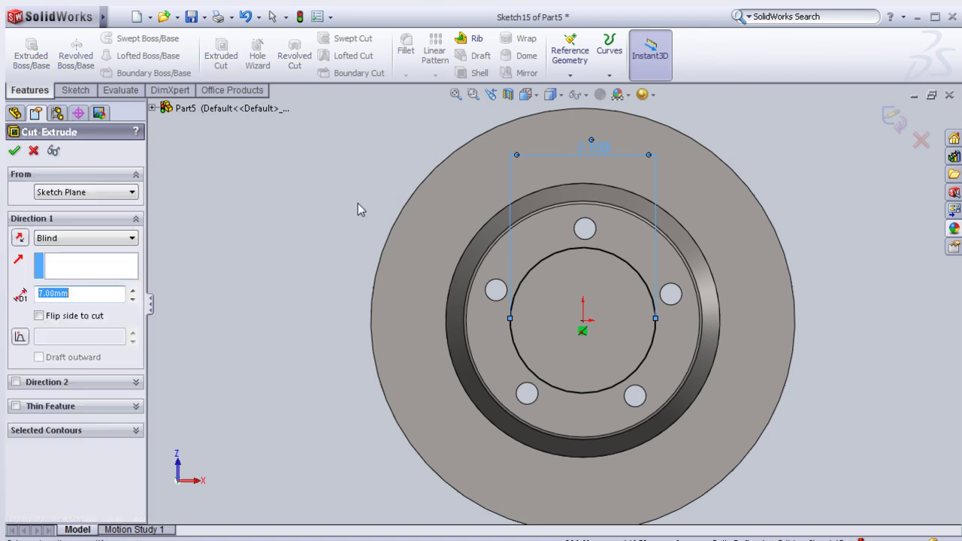
pyautogui.moveTo(326, 226); pyautogui.dragTo(351, 318, button='middle')
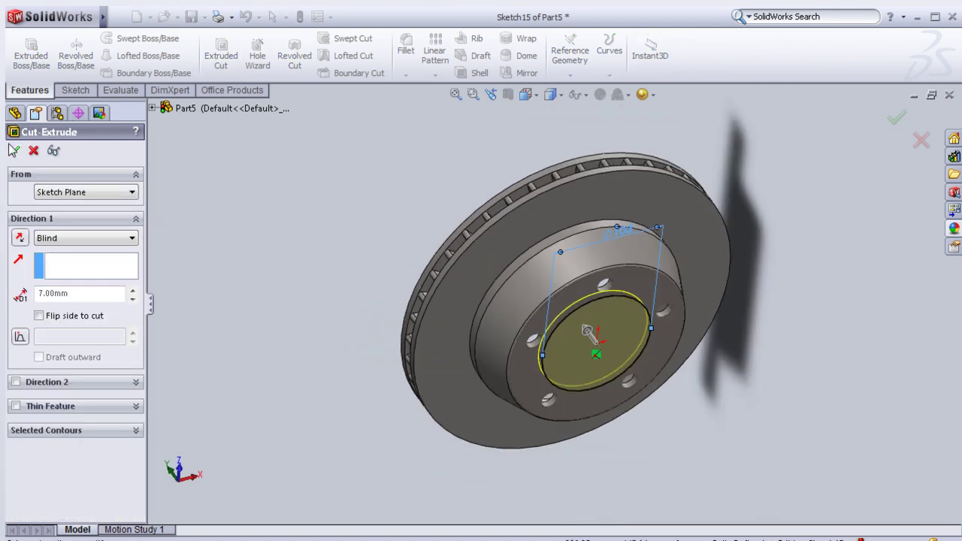
pyautogui.click(14, 150)
pyautogui.hotkey('ctrl', '1')
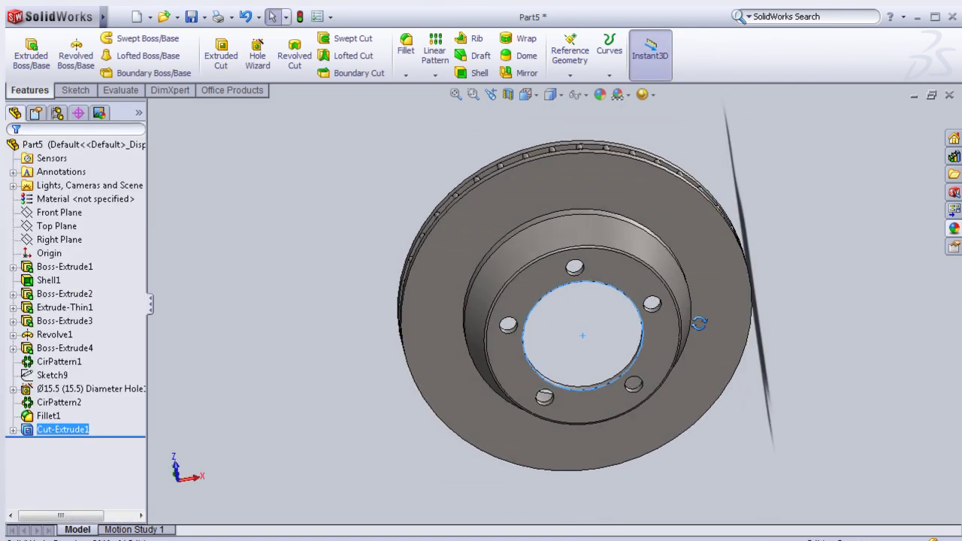
# Step: Apply the brushed steel appearance to the whole brake disc
pyautogui.click(370, 338)
pyautogui.moveTo(369, 336)
pyautogui.mouseDown(button='middle')
pyautogui.moveTo(487, 221)
pyautogui.moveTo(218, 233)
pyautogui.mouseUp(button='middle')
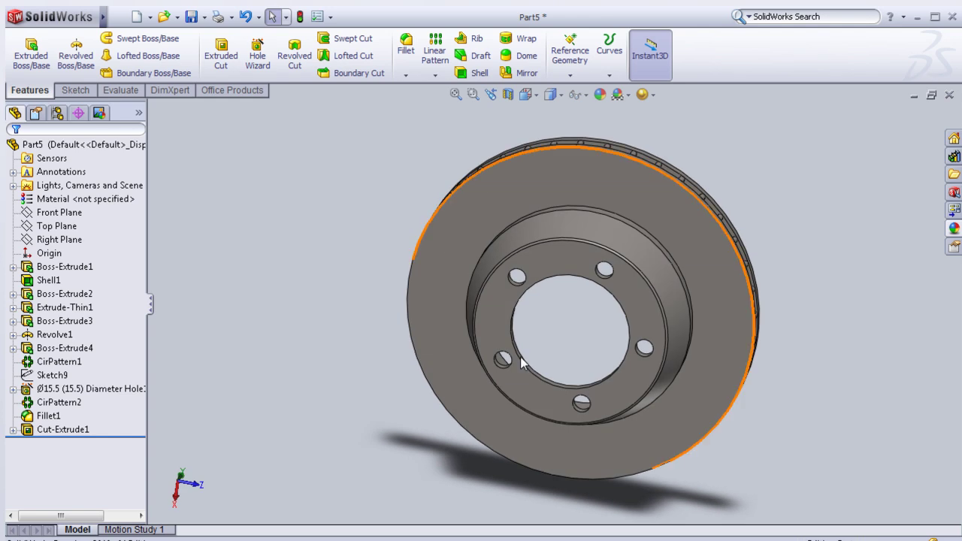
pyautogui.moveTo(741, 393); pyautogui.dragTo(714, 357, button='middle')
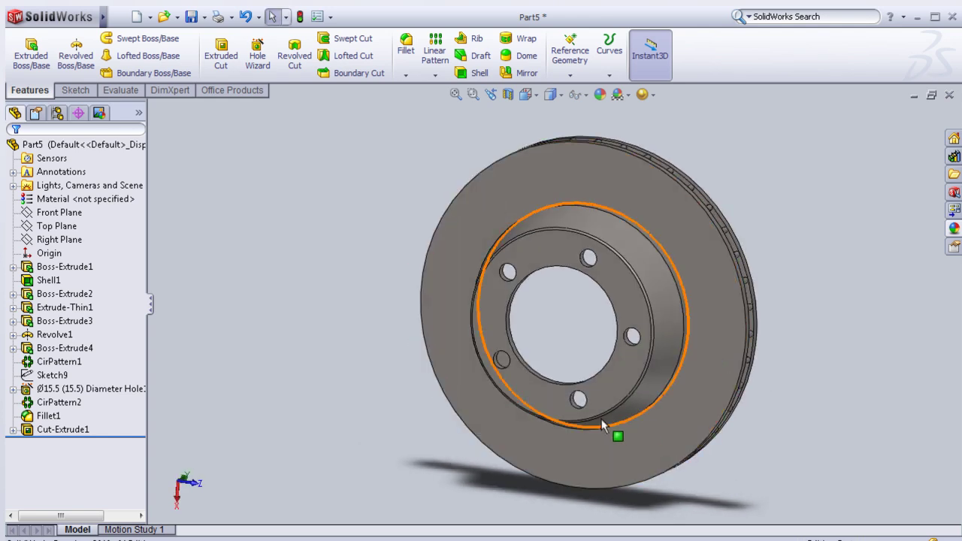
pyautogui.moveTo(602, 419); pyautogui.dragTo(376, 432, button='middle')
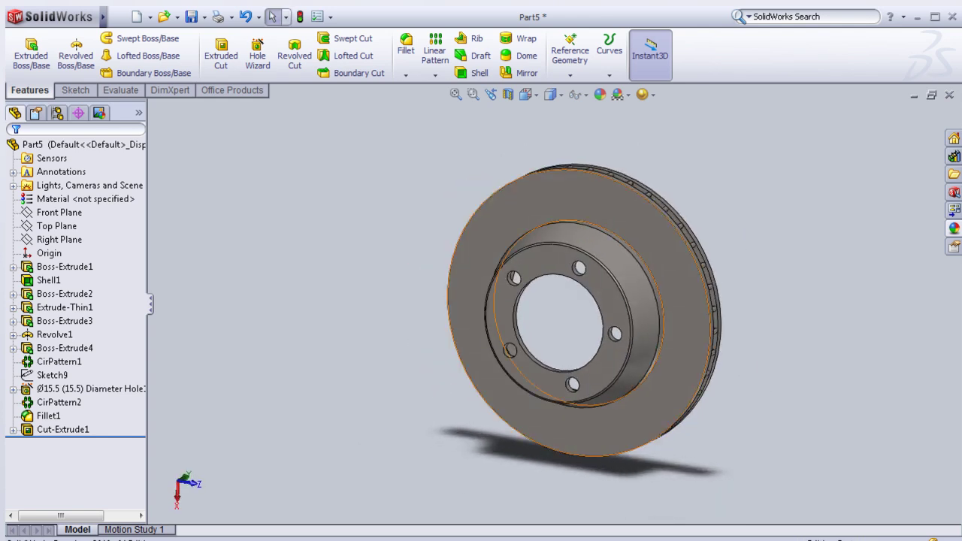
pyautogui.click(954, 229)
pyautogui.click(874, 427)
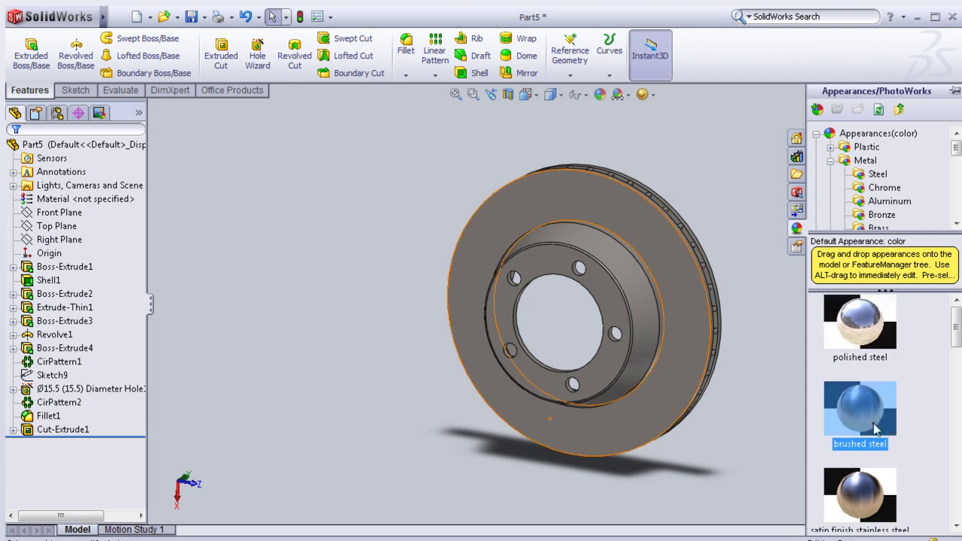
pyautogui.moveTo(502, 403); pyautogui.dragTo(333, 432, button='middle')
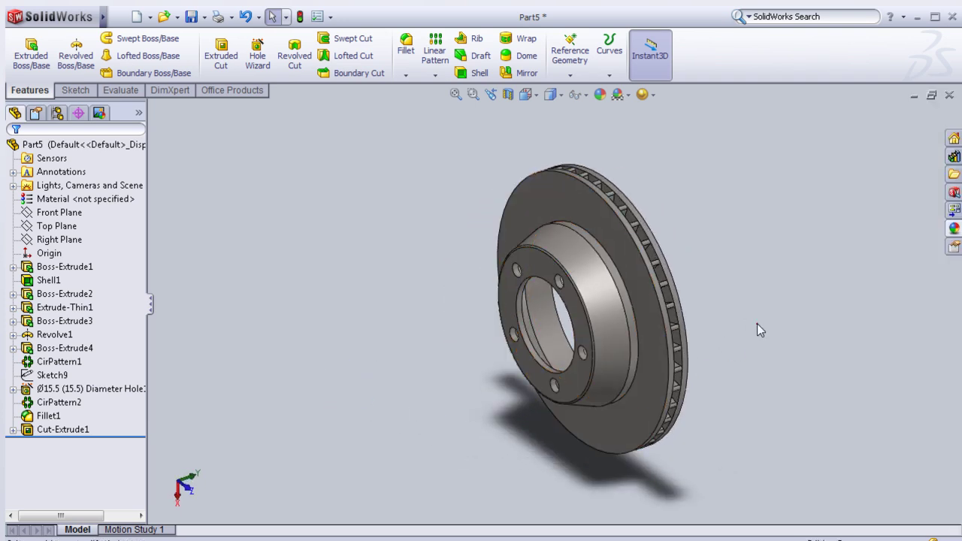
# Step: Orbit and zoom to frame the finished brushed steel disc for rendering
pyautogui.moveTo(417, 294)
pyautogui.mouseDown(button='middle')
pyautogui.moveTo(407, 294)
pyautogui.moveTo(378, 368)
pyautogui.moveTo(397, 365)
pyautogui.moveTo(400, 348)
pyautogui.mouseUp(button='middle')
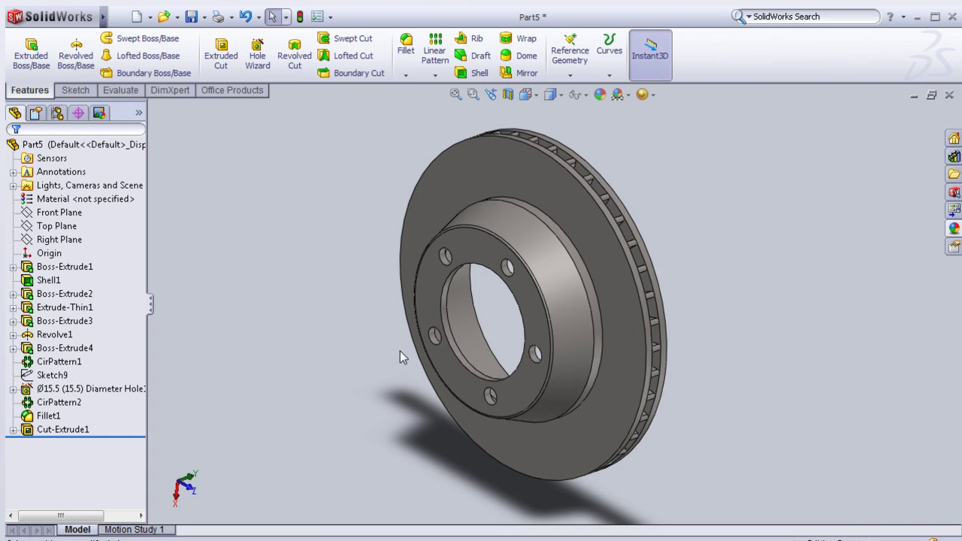
pyautogui.scroll(-2, 399, 351)
pyautogui.moveTo(786, 310); pyautogui.dragTo(789, 312, button='middle')
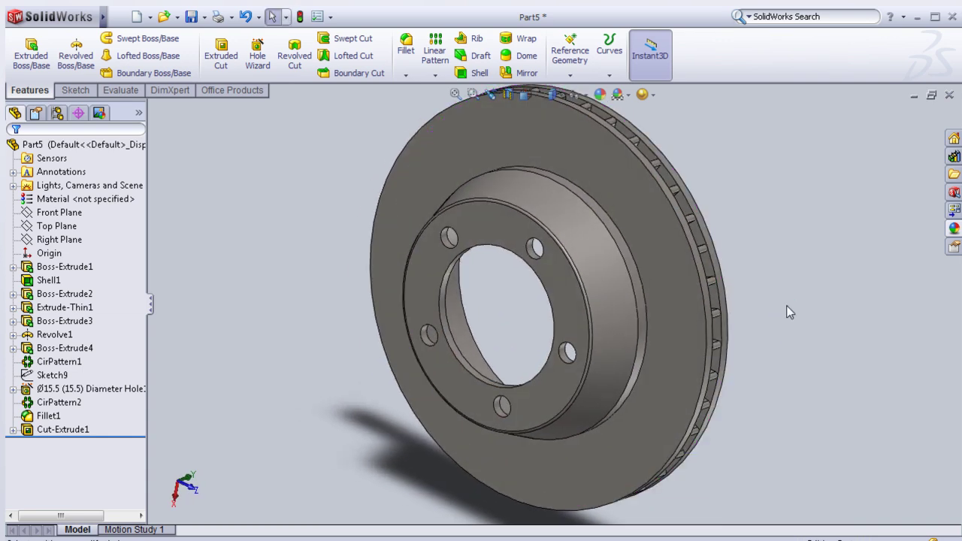